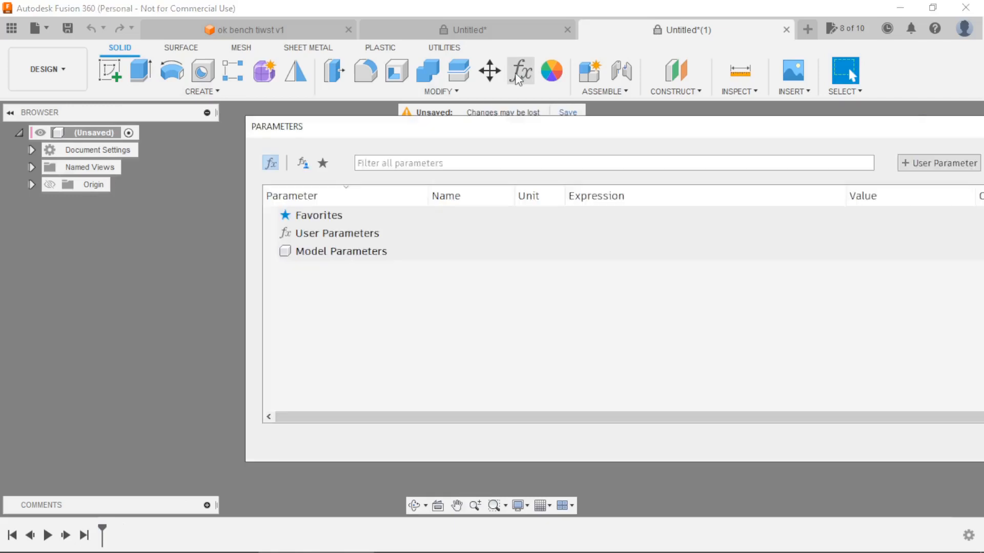
# Add a user parameter named thicknessPipe in mm with the expression 2.
pyautogui.moveTo(401, 129); pyautogui.dragTo(224, 99)
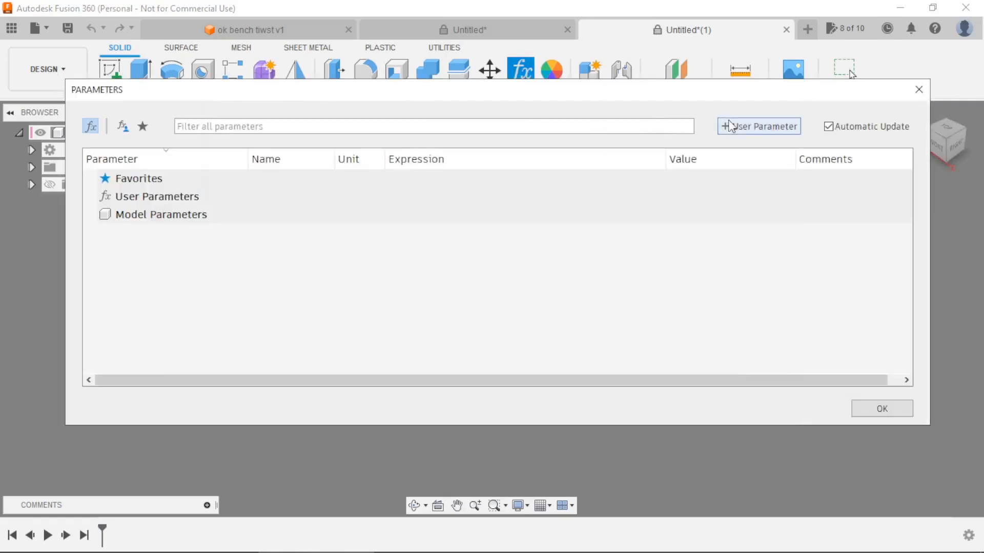
pyautogui.click(746, 129)
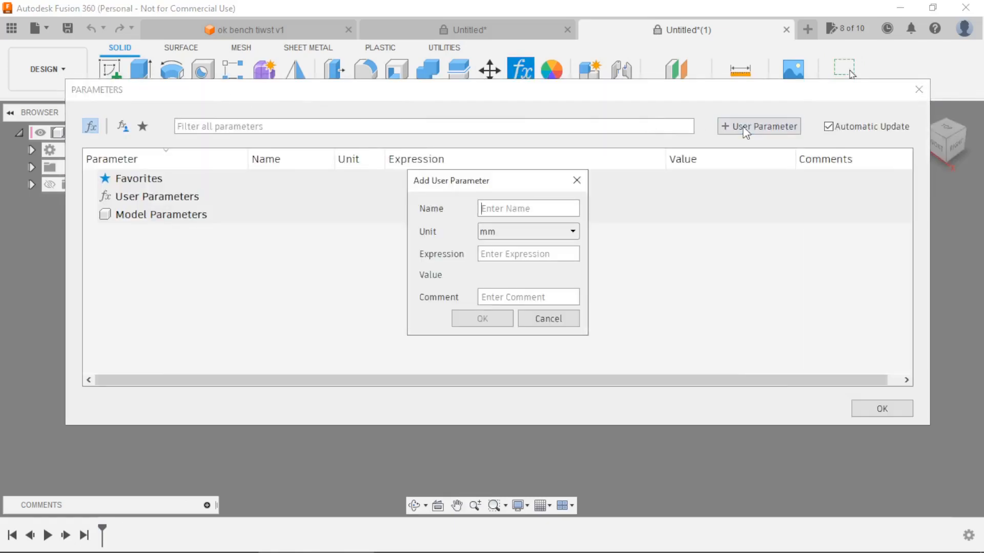
pyautogui.write('th')
pyautogui.write('icknessP')
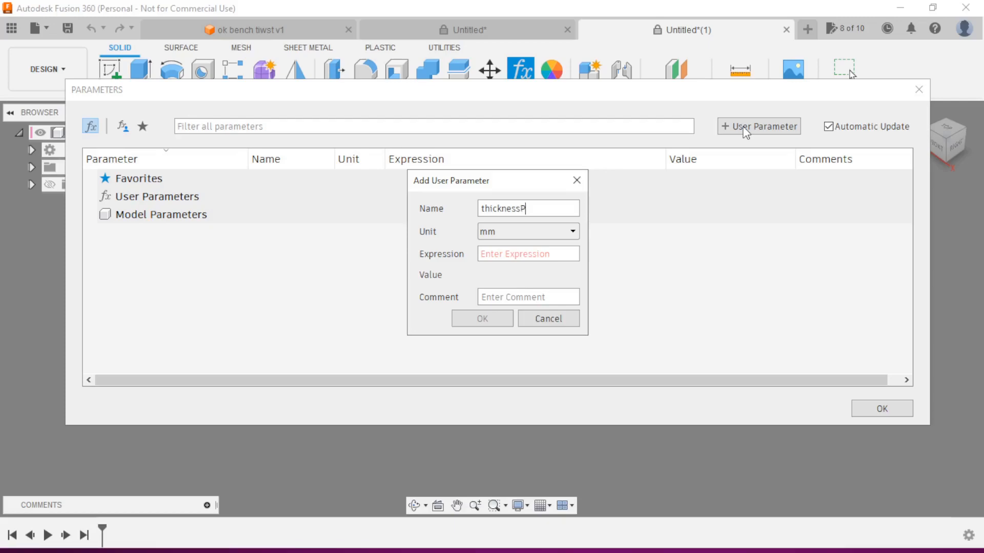
pyautogui.write('ipe')
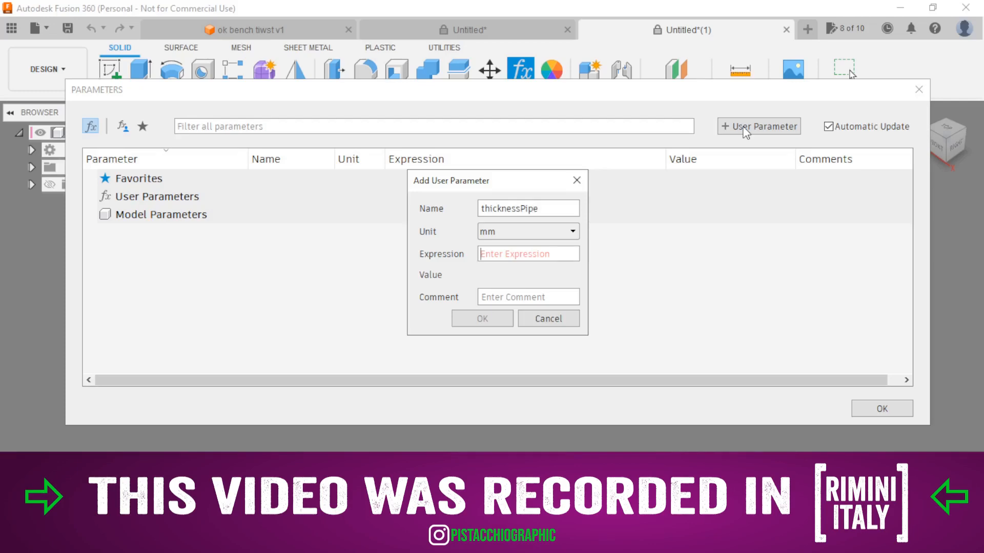
pyautogui.write('2')
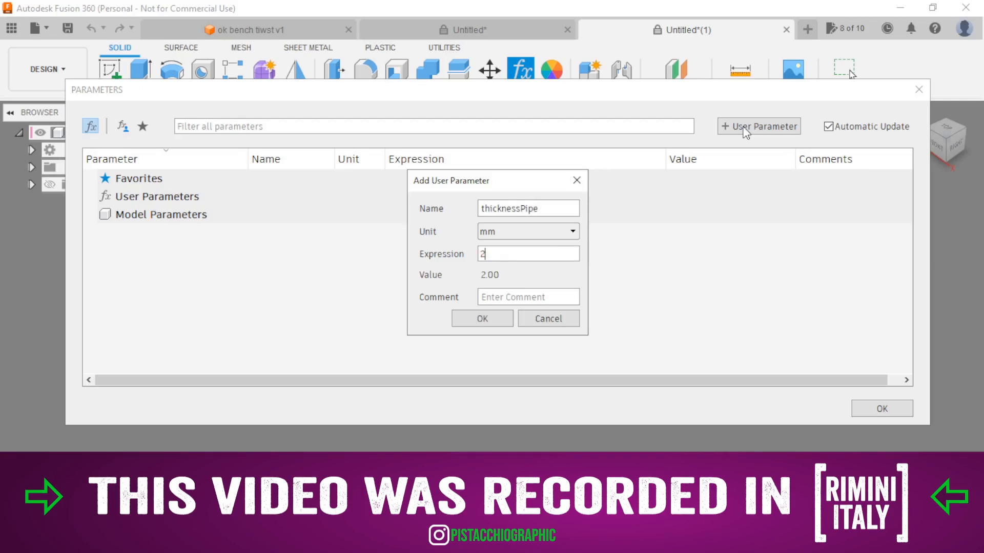
pyautogui.click(482, 318)
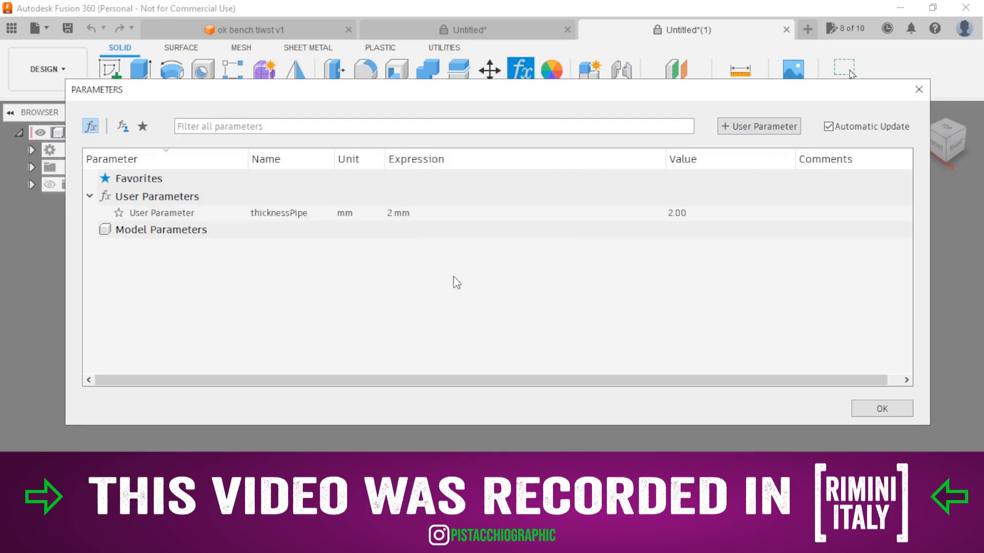
# Add a user parameter named thicknessTable in mm with the expression 50.
pyautogui.click(762, 128)
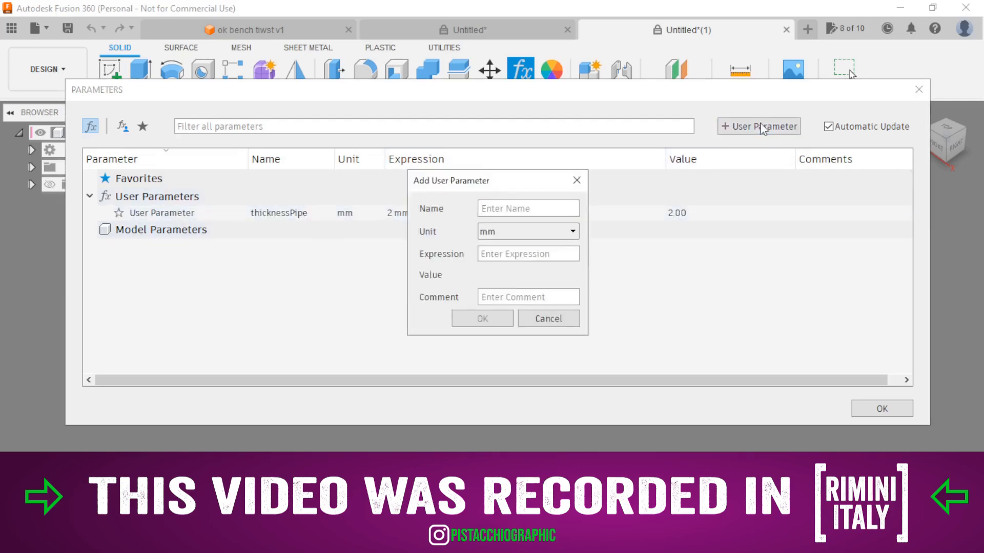
pyautogui.write('thickness')
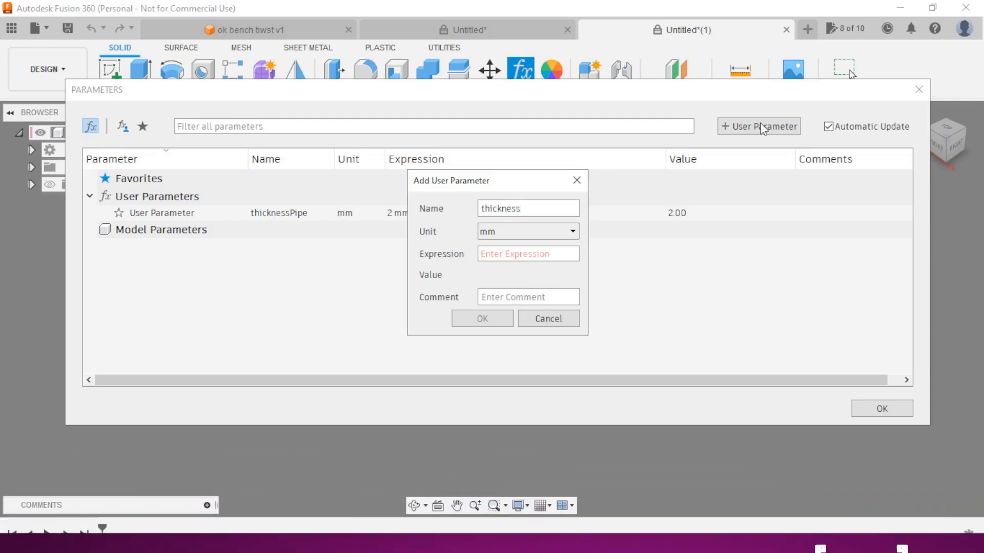
pyautogui.write('Table')
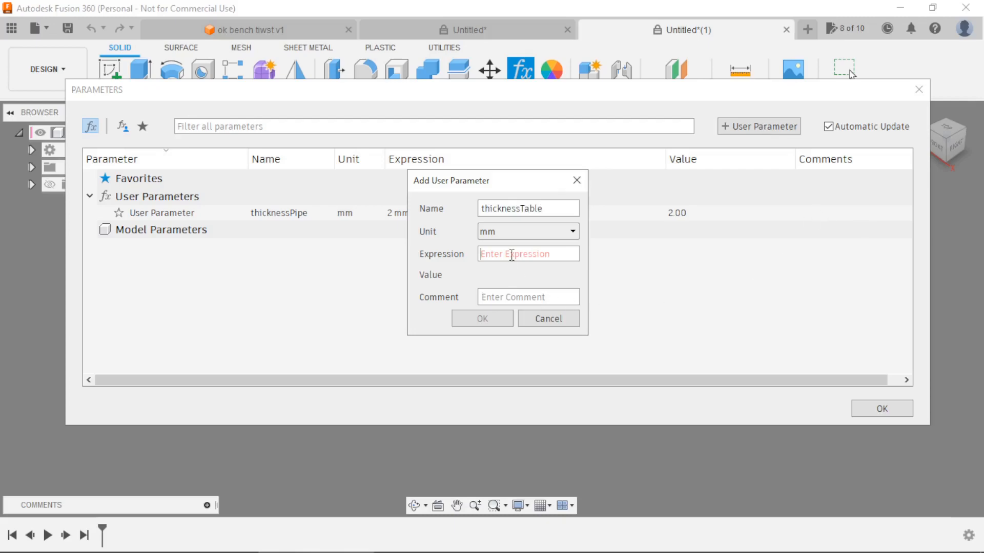
pyautogui.write('50')
pyautogui.click(494, 311)
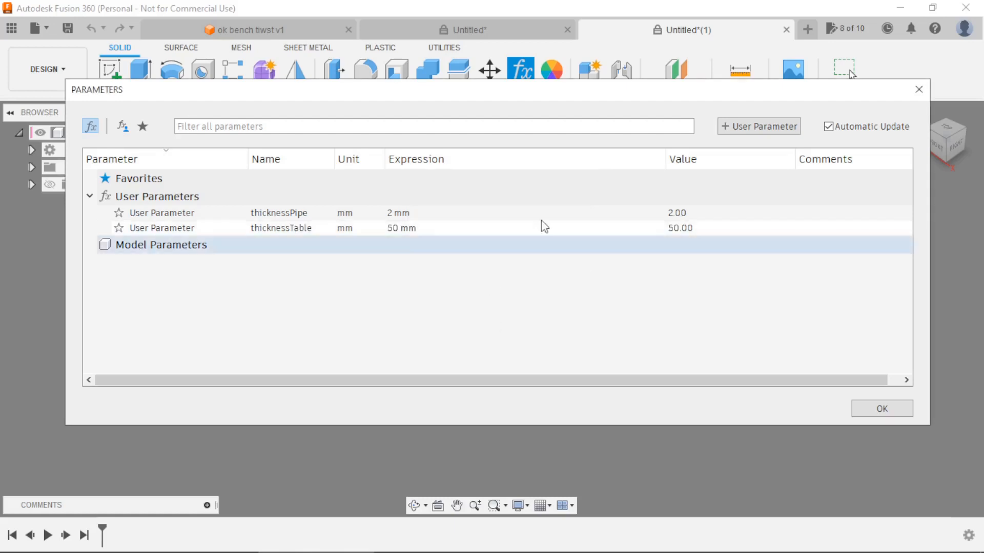
# Add a user parameter named height in mm with the expression 1000.
pyautogui.click(730, 126)
pyautogui.write('height')
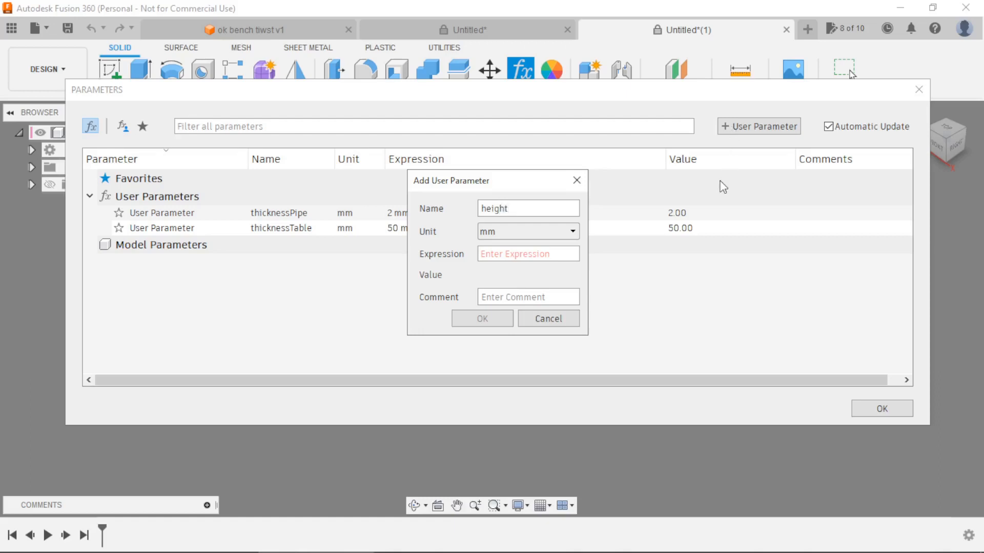
pyautogui.write('1000')
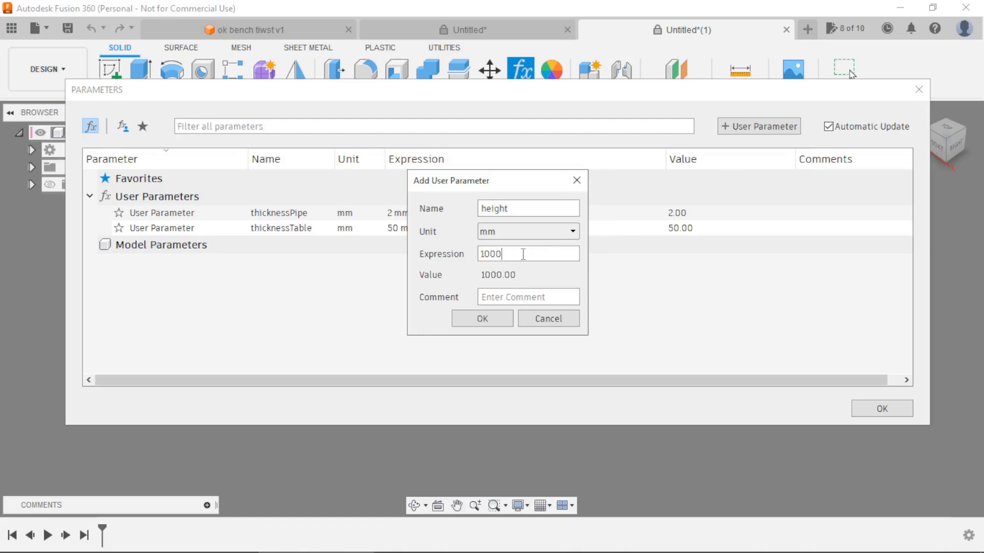
pyautogui.click(481, 318)
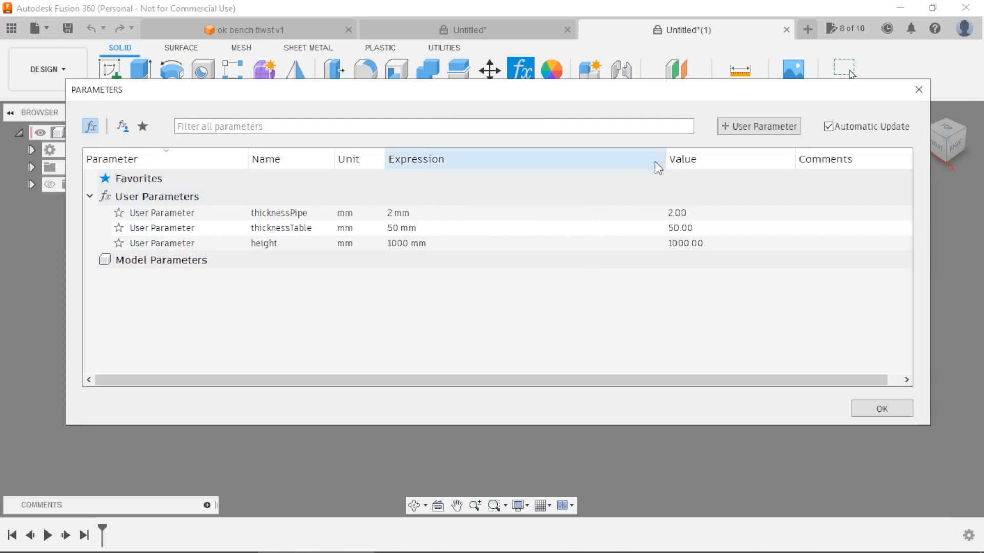
# Add a user parameter named section in mm with the expression 40.
pyautogui.click(738, 129)
pyautogui.write('section')
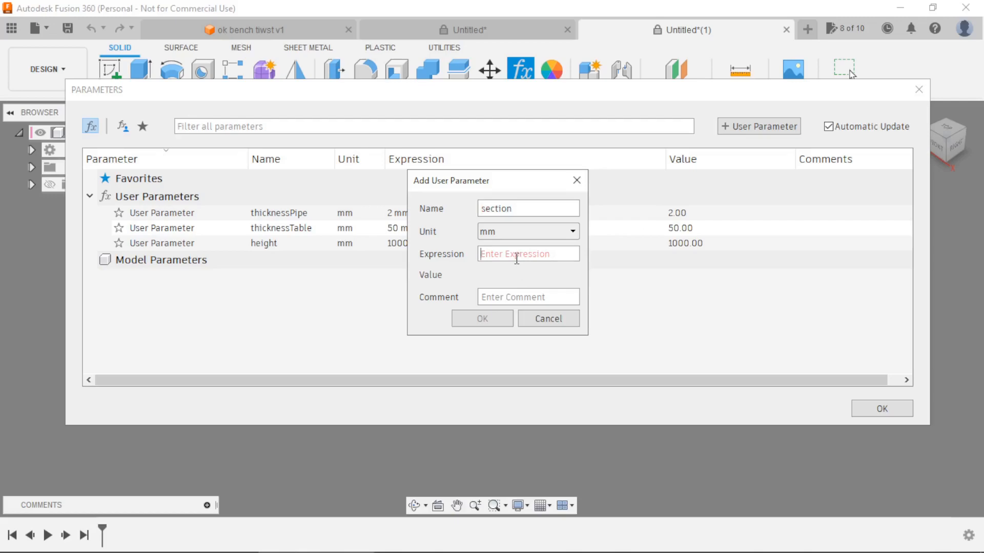
pyautogui.write('40')
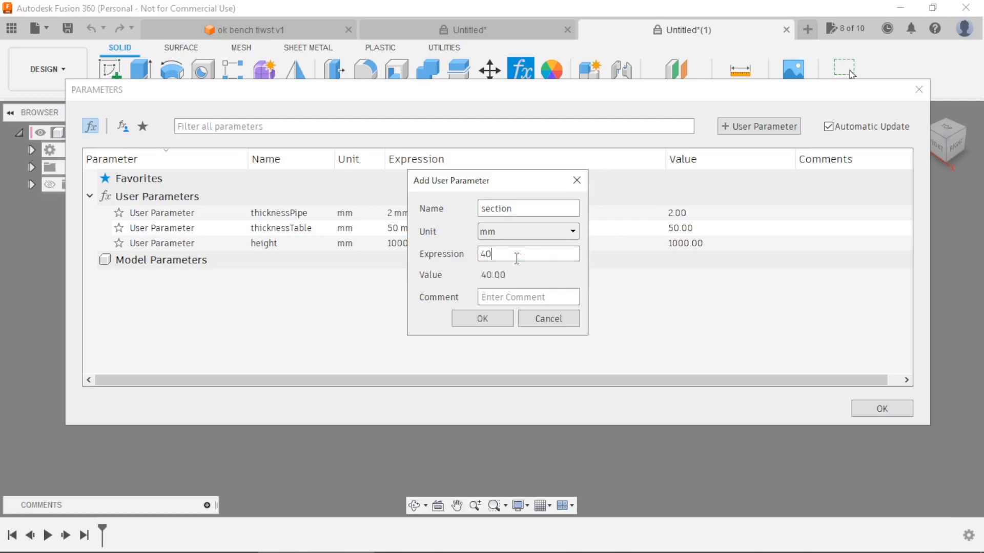
pyautogui.click(481, 318)
# Add a user parameter named sideA in mm with the expression 500.
pyautogui.click(747, 131)
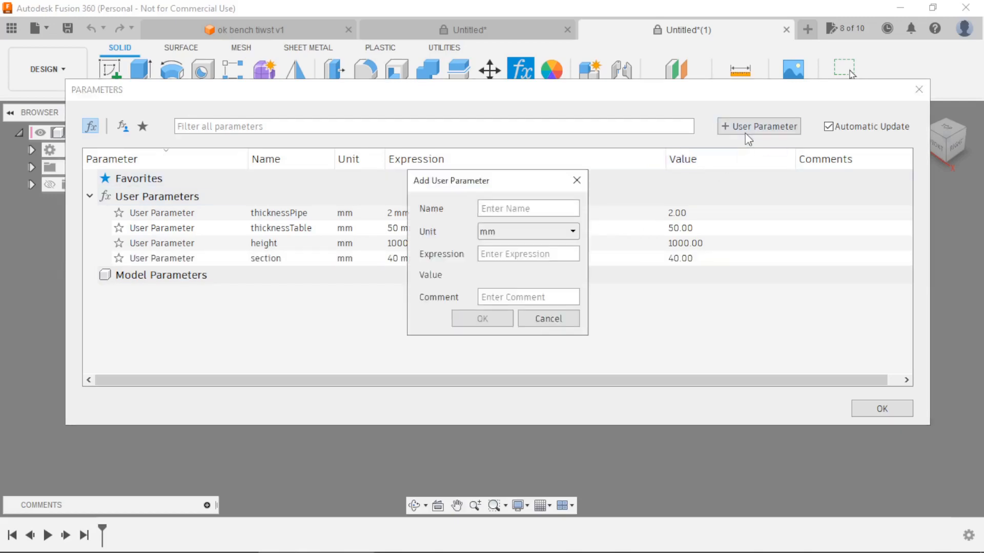
pyautogui.write('si')
pyautogui.write('500')
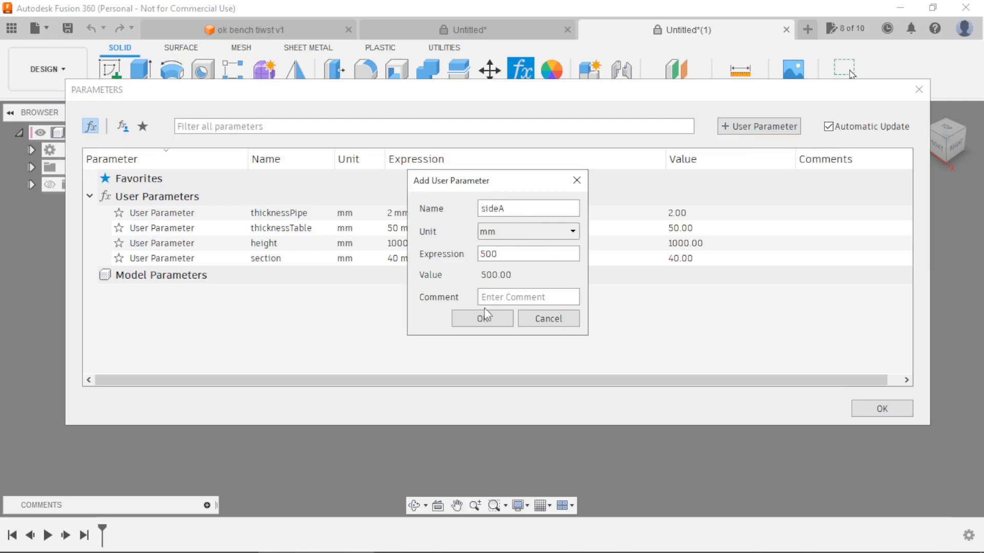
pyautogui.click(483, 317)
# Add a user parameter named sideB in mm with the expression 600 and close the parameter list.
pyautogui.click(775, 131)
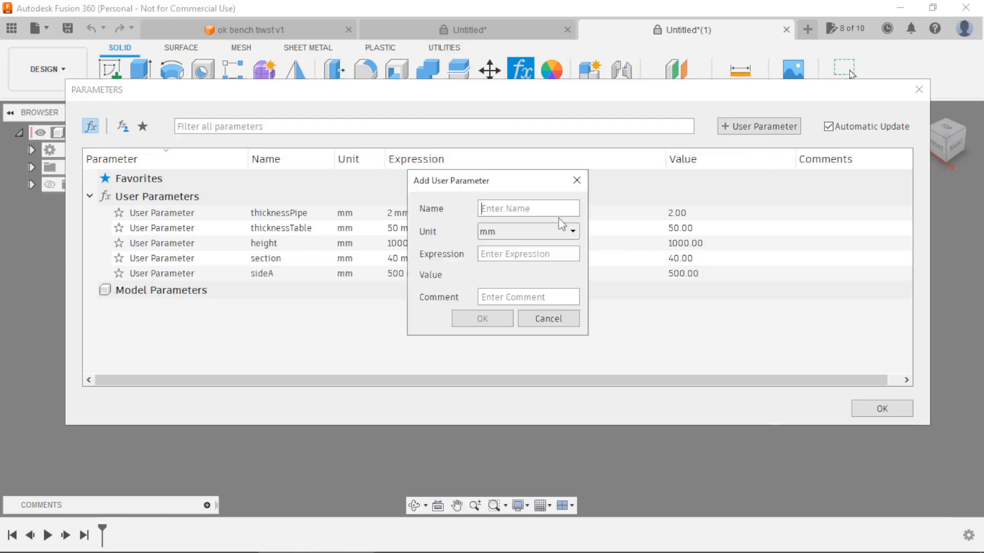
pyautogui.write('sideB')
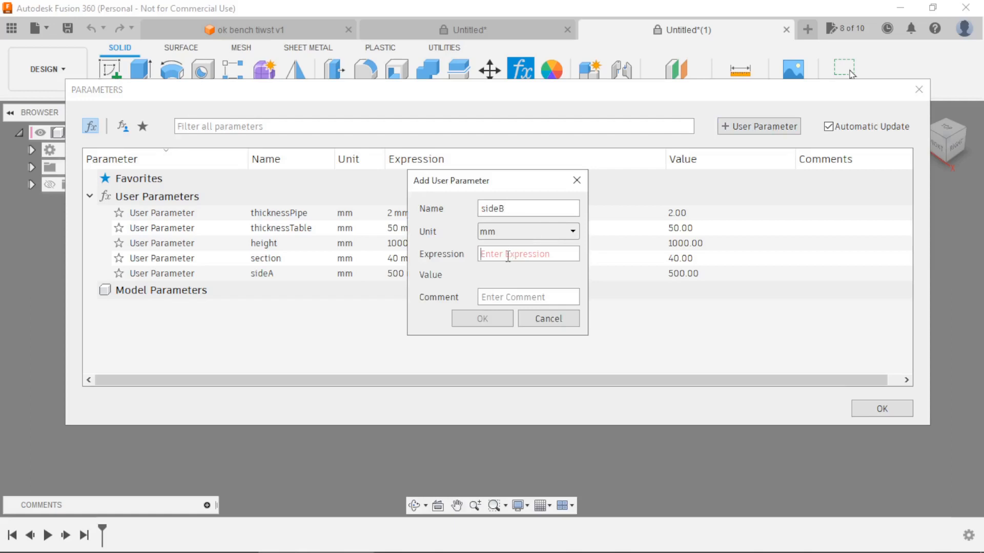
pyautogui.write('600')
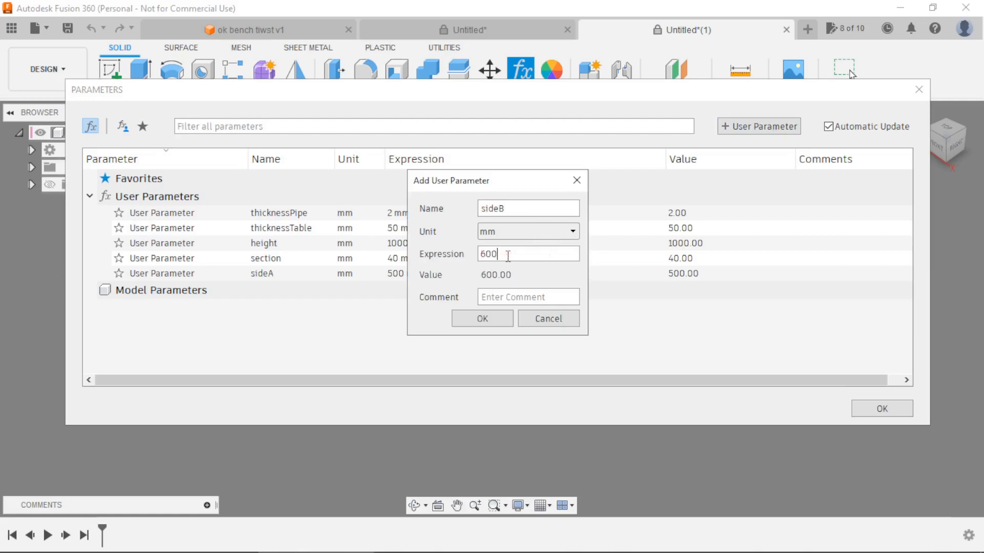
pyautogui.click(499, 320)
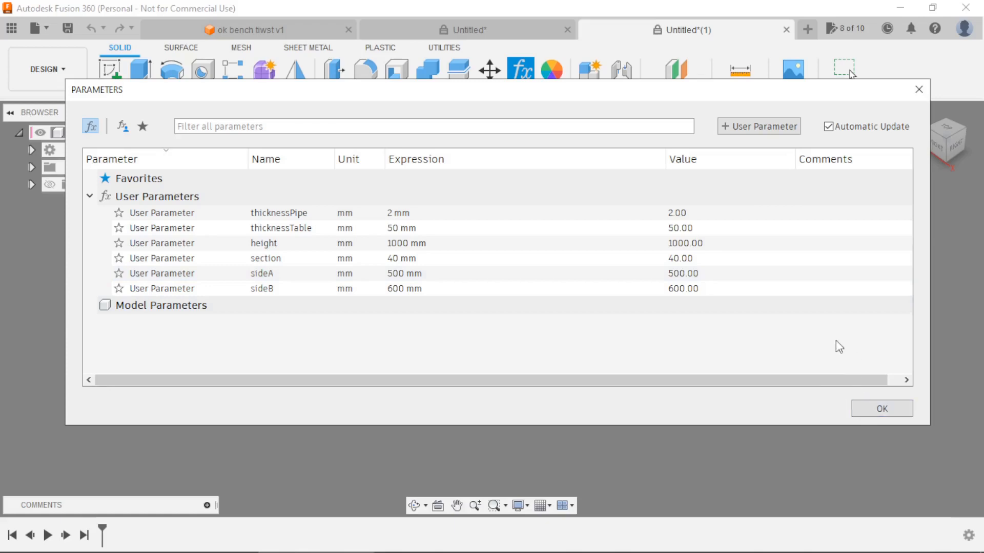
pyautogui.click(880, 409)
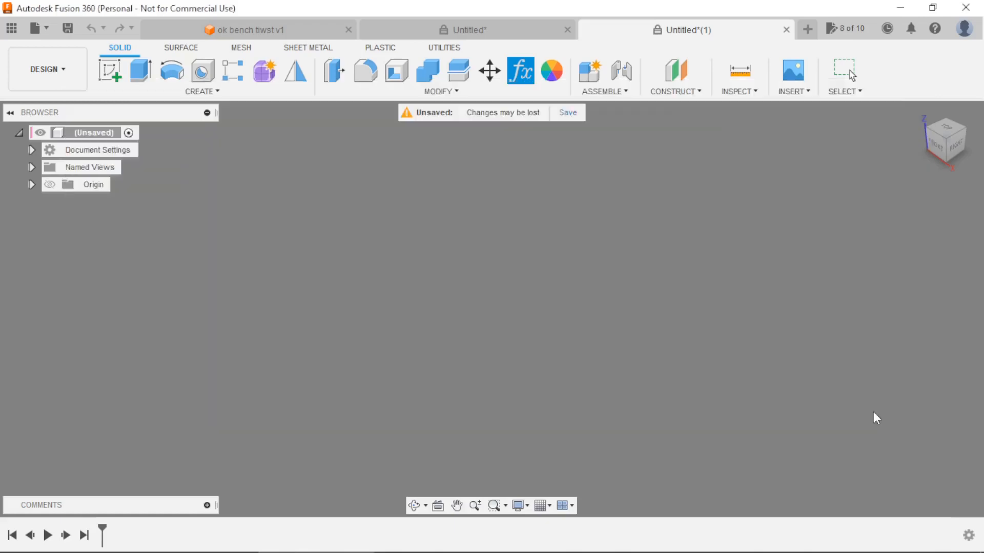
# Start a Box on the horizontal origin plane, with a base rectangle from the origin sized sideA in length by sideB in width.
pyautogui.click(169, 95)
pyautogui.click(136, 319)
pyautogui.click(549, 320)
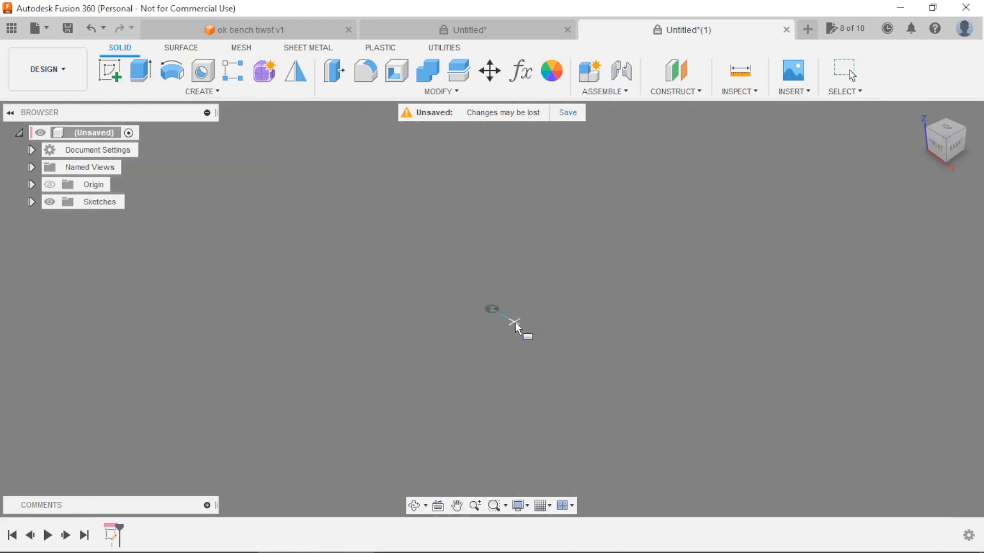
pyautogui.click(524, 328)
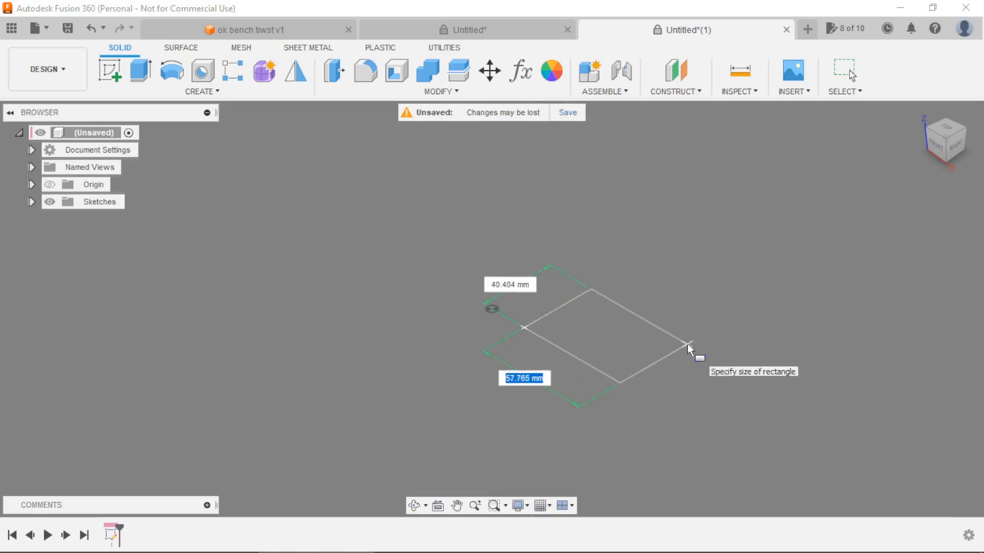
pyautogui.write('sid')
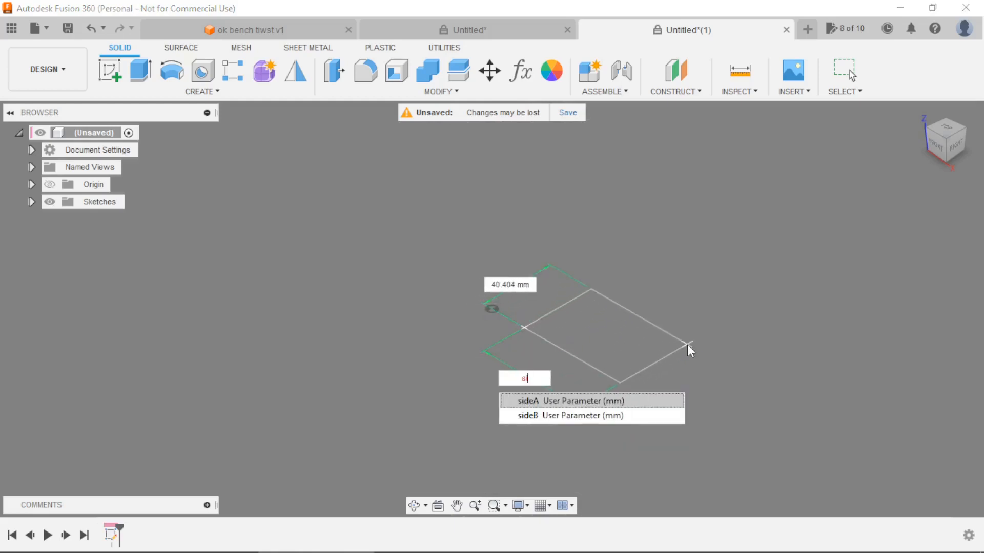
pyautogui.write('eB')
pyautogui.press('Tab')
pyautogui.write('s')
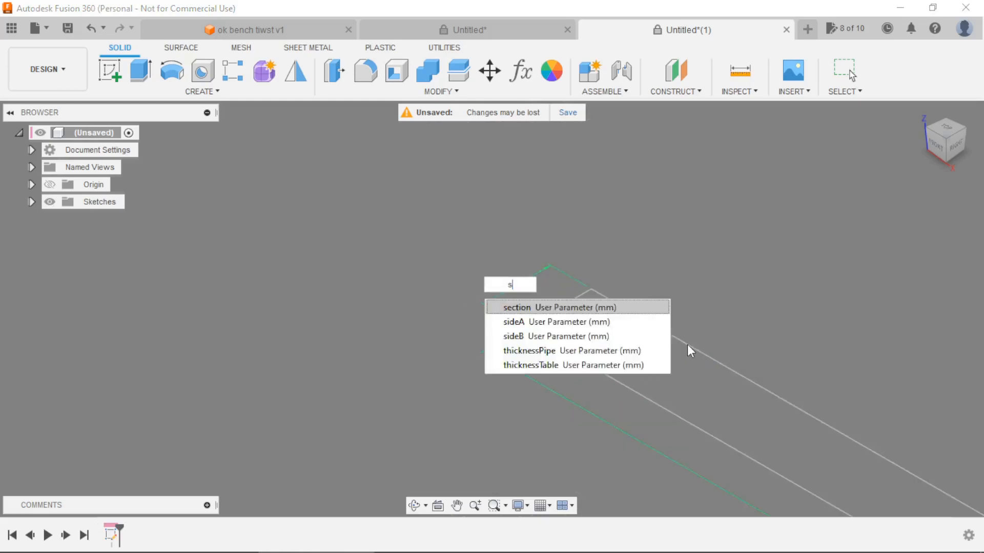
pyautogui.write('i')
pyautogui.press('Down')
pyautogui.press('Return')
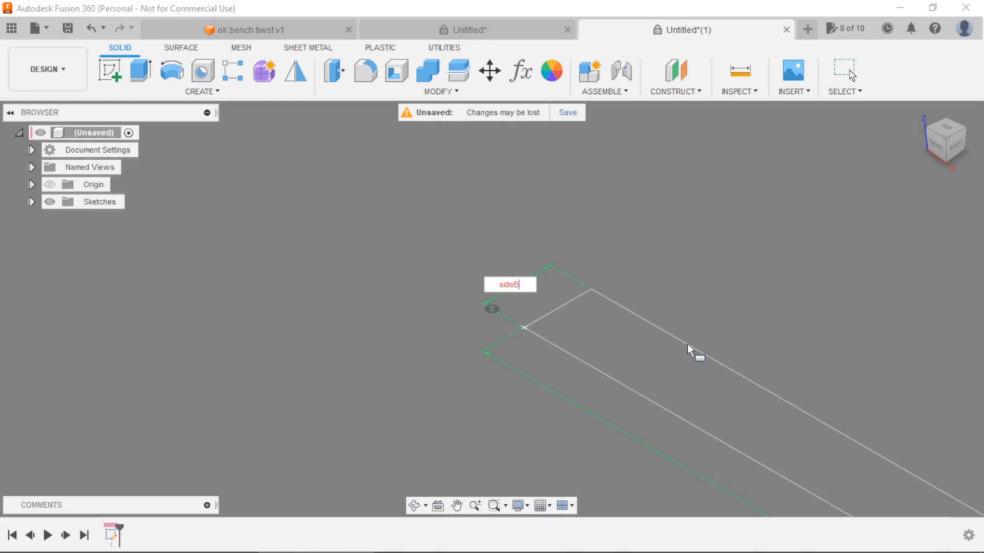
pyautogui.scroll(-3, 649, 345)
pyautogui.scroll(-3, 650, 345)
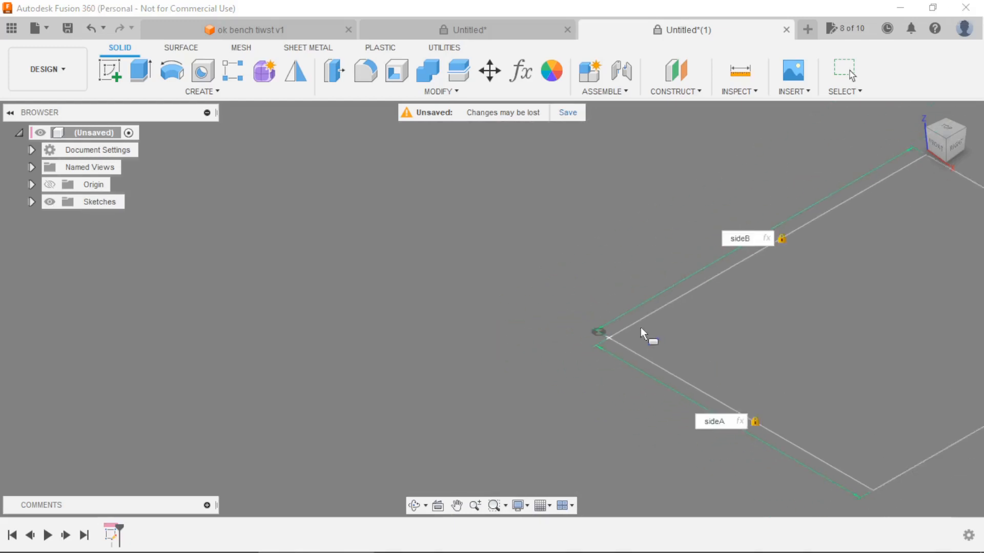
pyautogui.scroll(2, 862, 335)
pyautogui.click(859, 335)
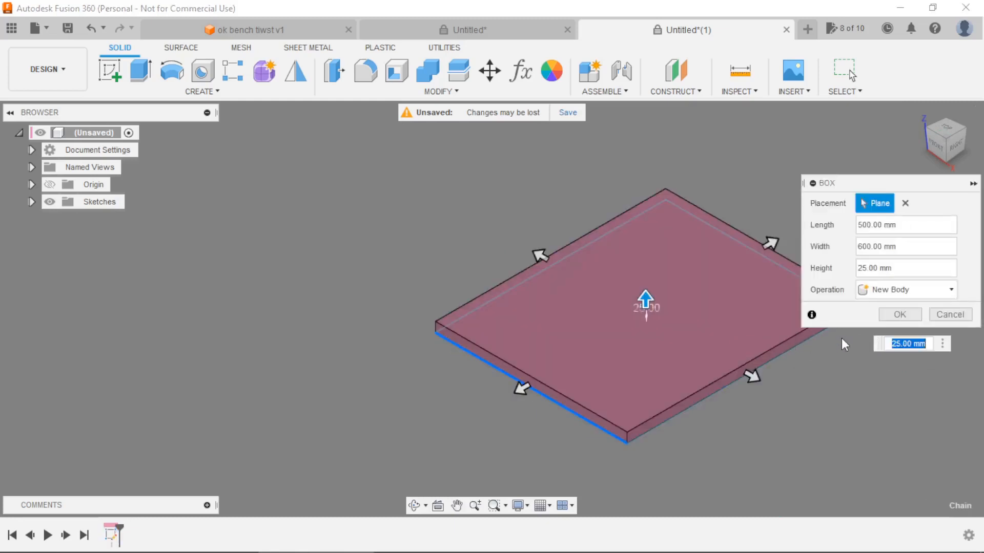
# Set the box's height to the height parameter and create it as a new body.
pyautogui.write('h')
pyautogui.press('Return')
pyautogui.scroll(-4, 664, 319)
pyautogui.scroll(3, 666, 322)
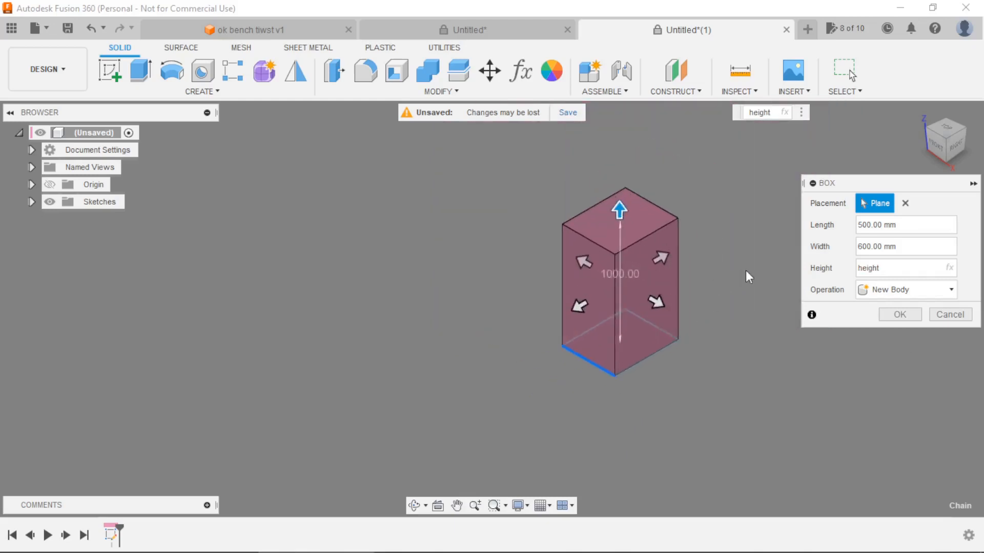
pyautogui.click(896, 314)
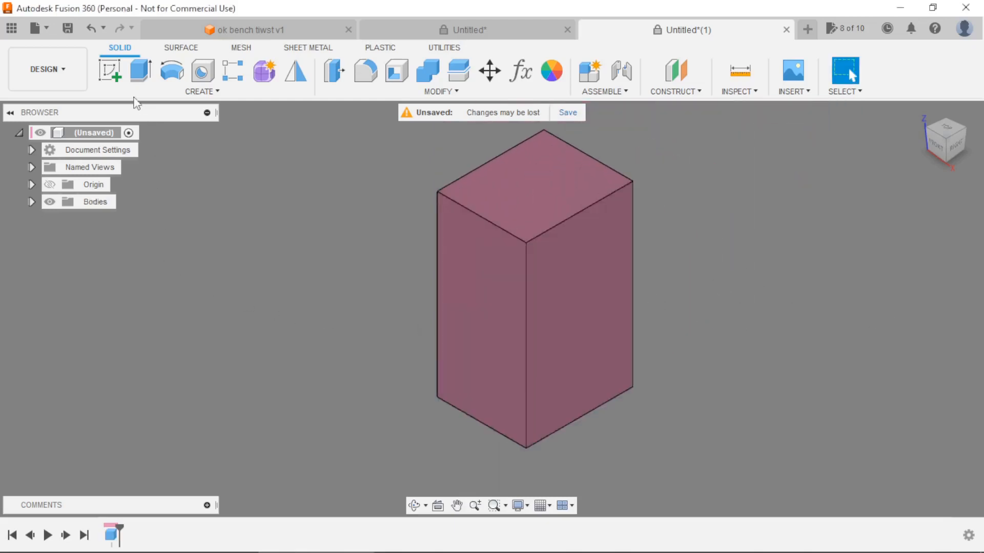
# Create a sketch on the plane of the box's bottom face.
pyautogui.click(110, 70)
pyautogui.keyDown('shift'); pyautogui.moveTo(362, 378); pyautogui.dragTo(365, 292, button='middle'); pyautogui.keyUp('shift')
pyautogui.click(497, 401)
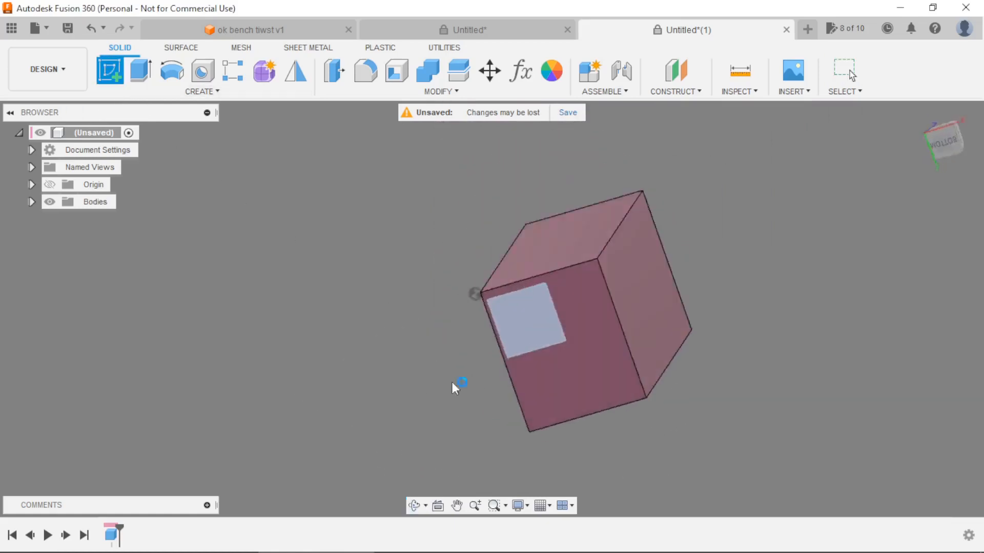
pyautogui.moveTo(585, 323)
pyautogui.keyDown('shift'); pyautogui.mouseDown(button='middle')
pyautogui.moveTo(584, 369)
pyautogui.moveTo(538, 456)
pyautogui.moveTo(528, 446)
pyautogui.mouseUp(button='middle'); pyautogui.keyUp('shift')
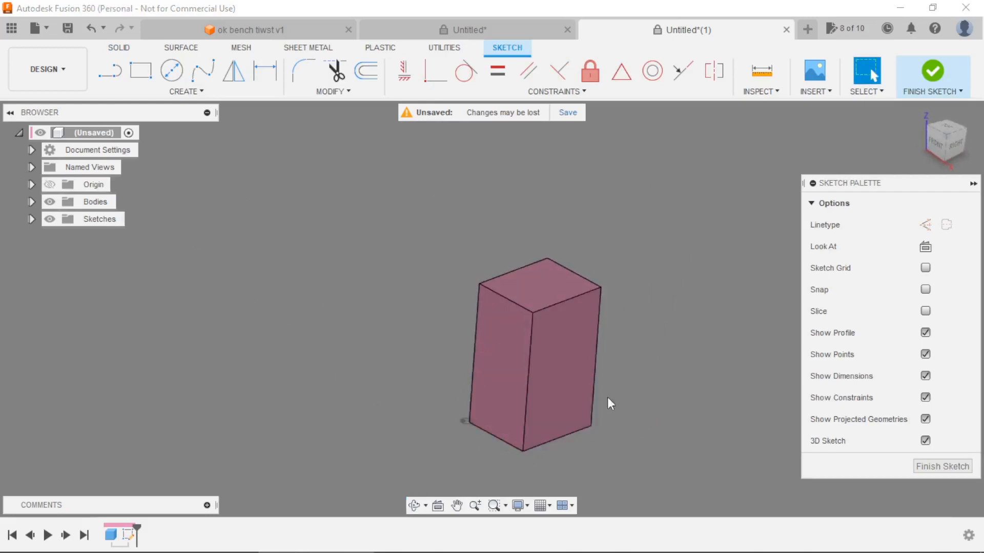
pyautogui.scroll(4, 618, 436)
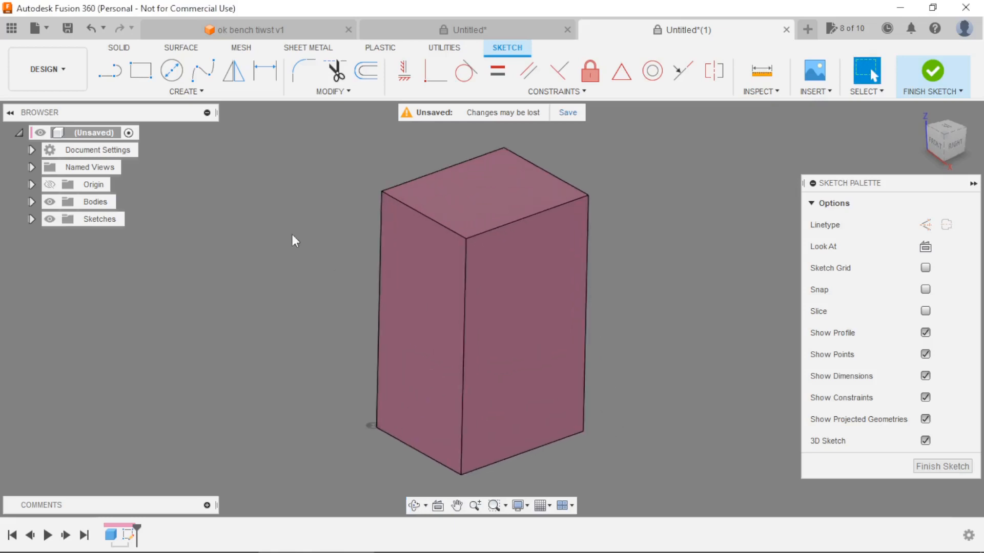
pyautogui.scroll(-2, 236, 202)
# Draw a diagonal line from bottom corner to opposite top corner on the box's right face and another on its front face.
pyautogui.click(114, 72)
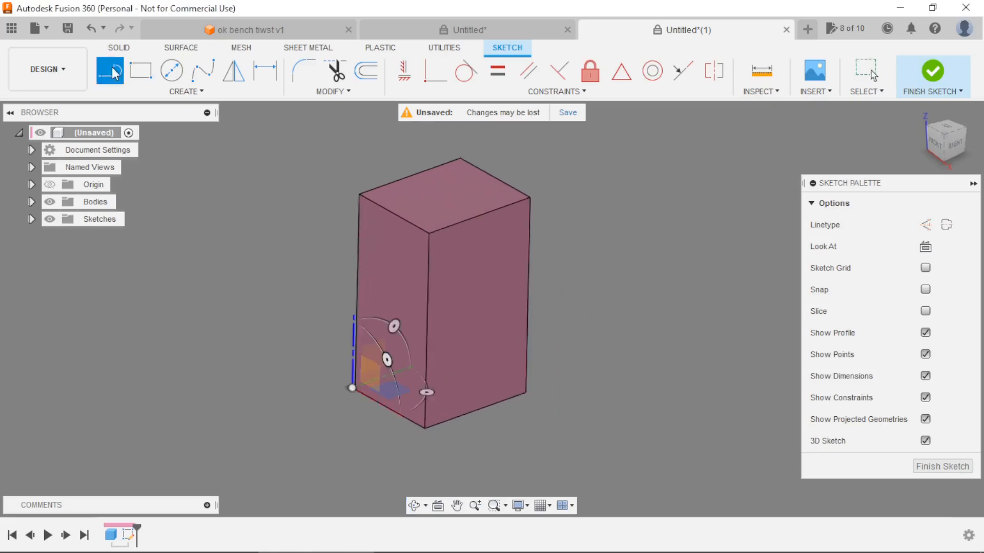
pyautogui.scroll(-1, 749, 357)
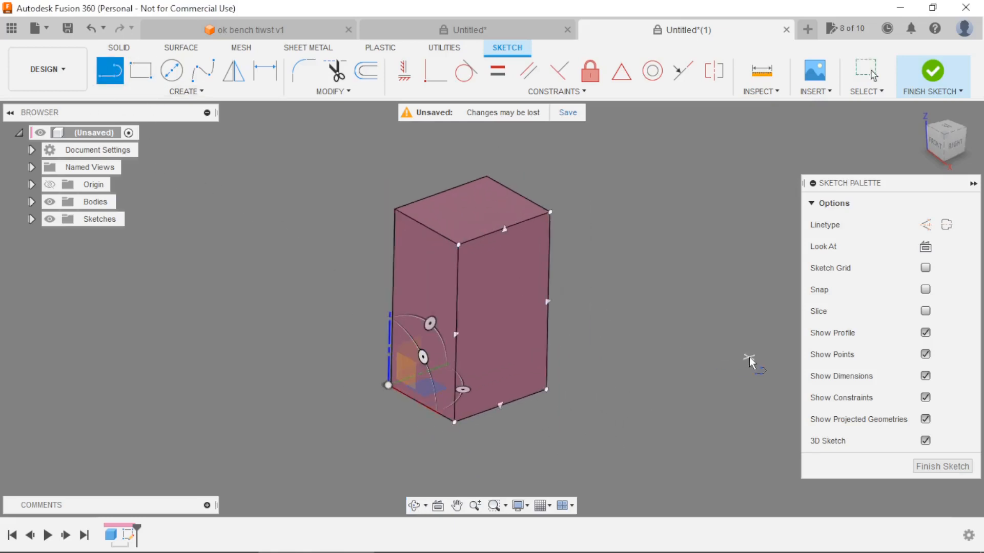
pyautogui.click(454, 423)
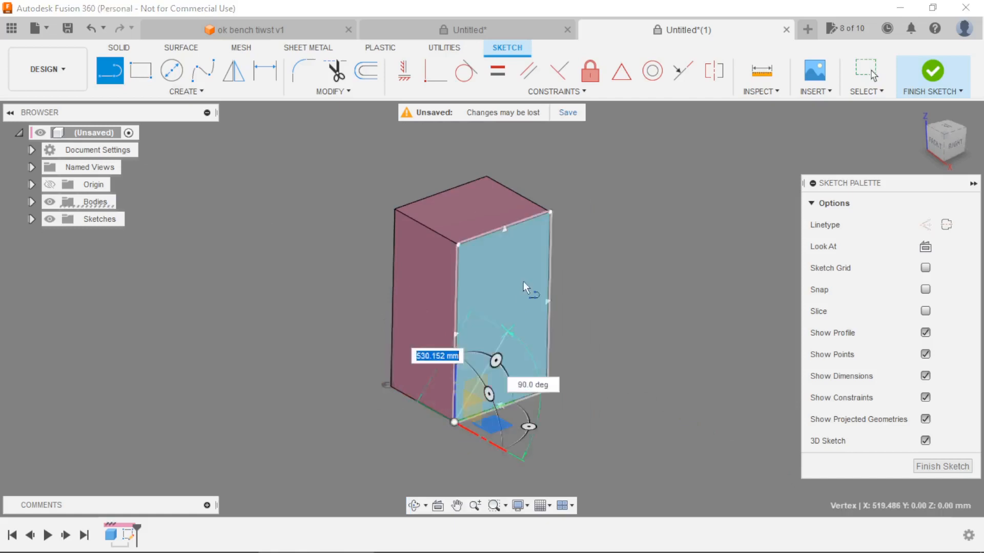
pyautogui.click(549, 213)
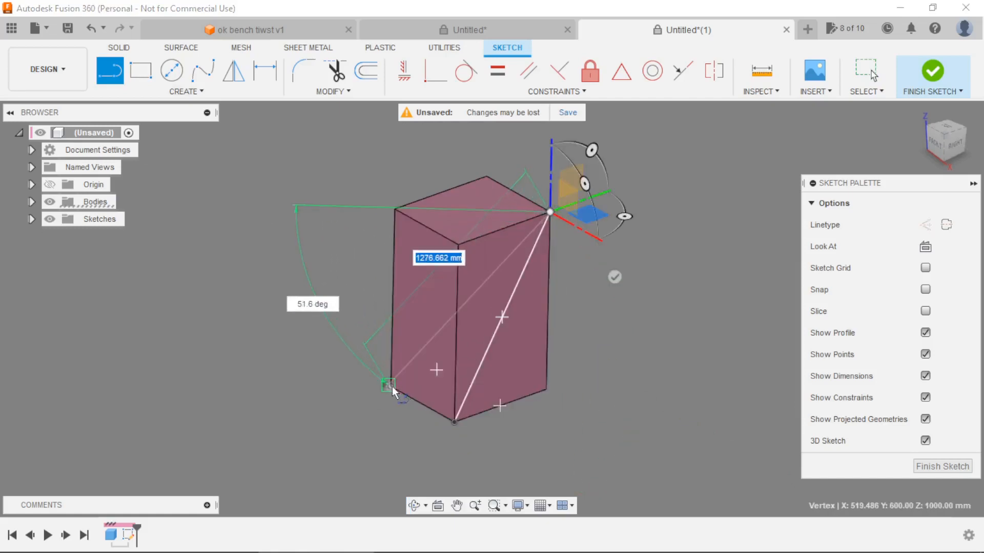
pyautogui.press('Escape')
pyautogui.scroll(2, 472, 342)
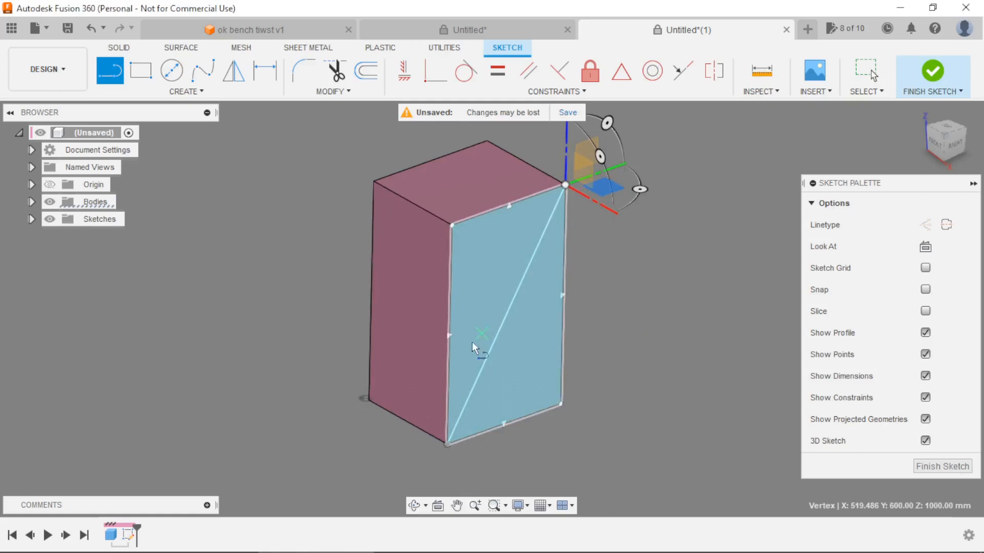
pyautogui.click(371, 399)
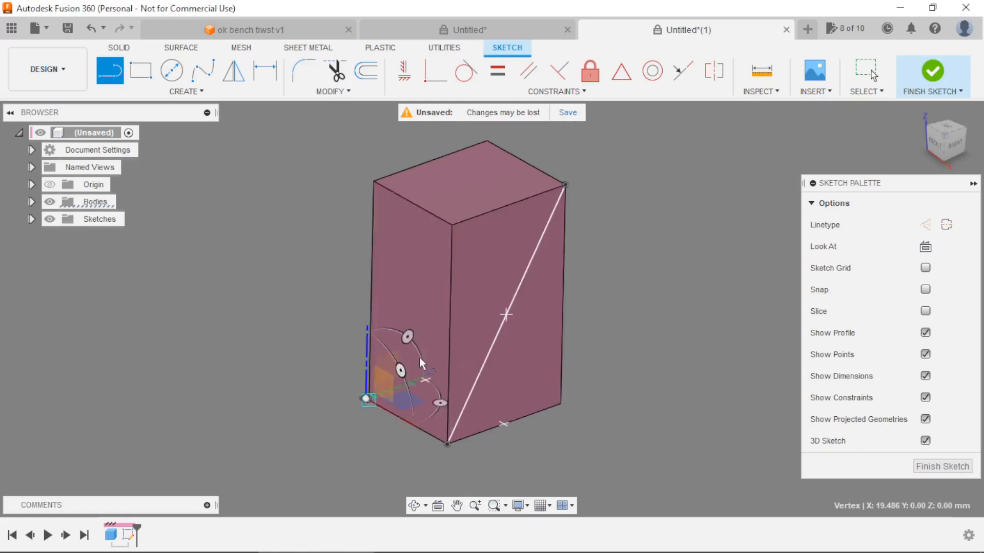
pyautogui.click(451, 225)
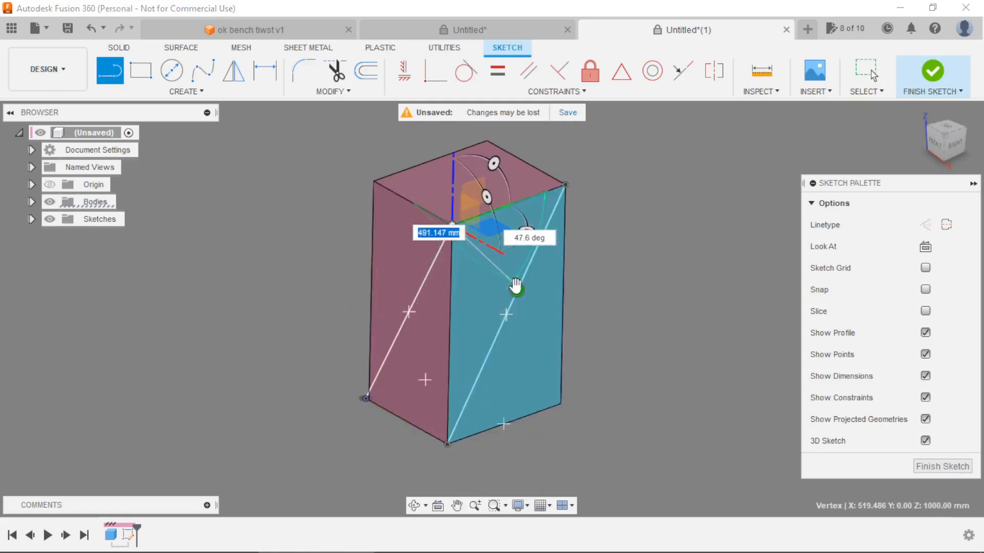
pyautogui.press('Escape')
# Draw matching bottom-to-top corner diagonals on the box's left and back faces and finish the sketch.
pyautogui.keyDown('shift'); pyautogui.moveTo(620, 323); pyautogui.dragTo(727, 338, button='middle'); pyautogui.keyUp('shift')
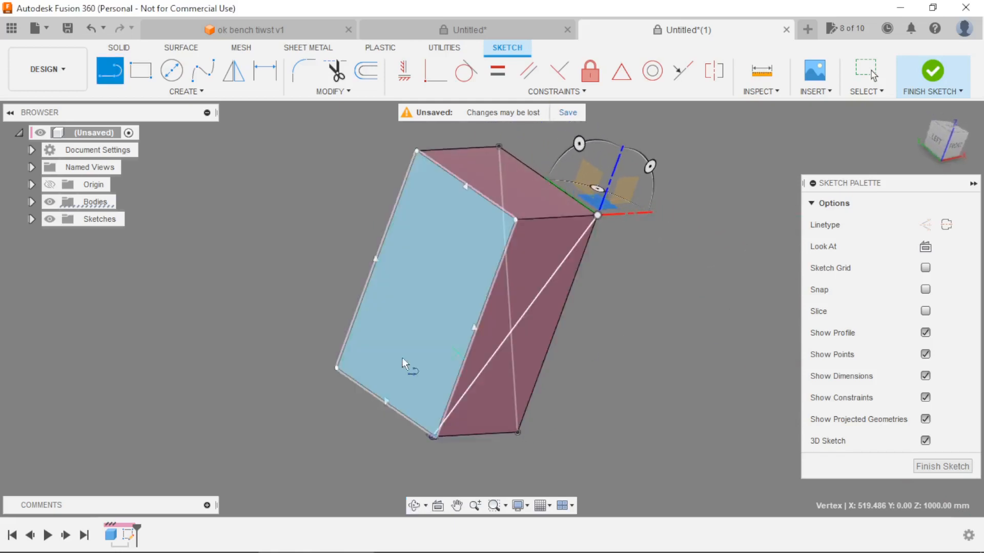
pyautogui.click(337, 369)
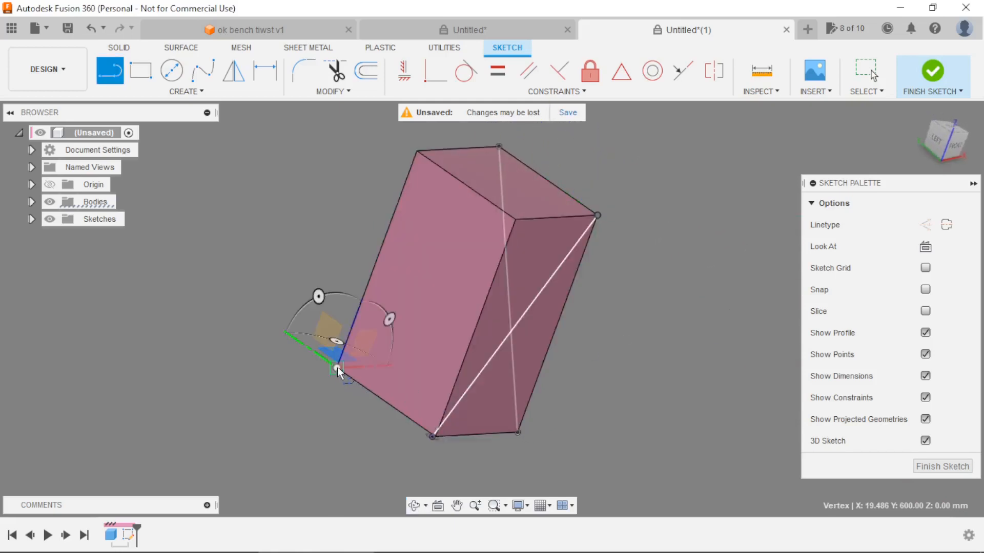
pyautogui.click(515, 220)
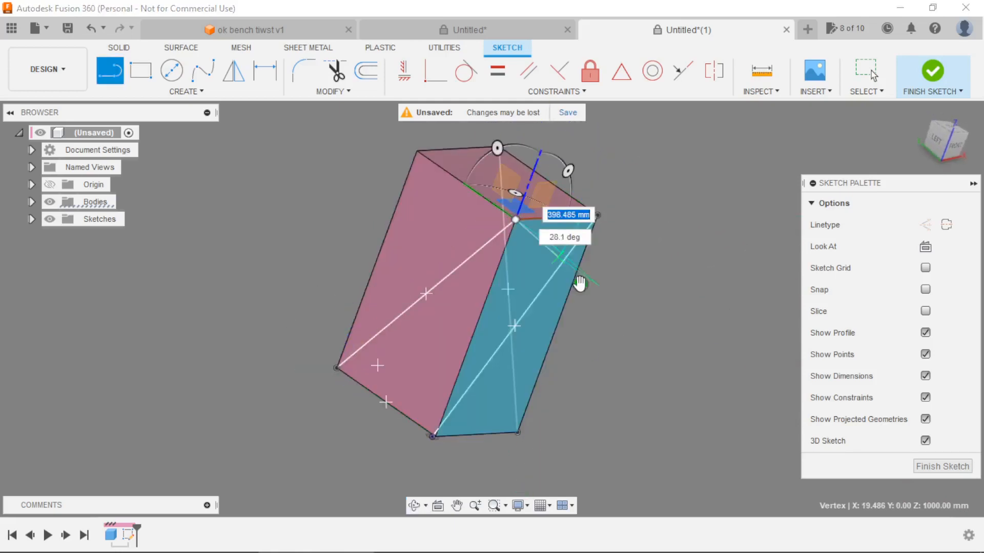
pyautogui.press('Escape')
pyautogui.keyDown('shift'); pyautogui.moveTo(459, 321); pyautogui.dragTo(380, 432, button='middle'); pyautogui.keyUp('shift')
pyautogui.click(379, 427)
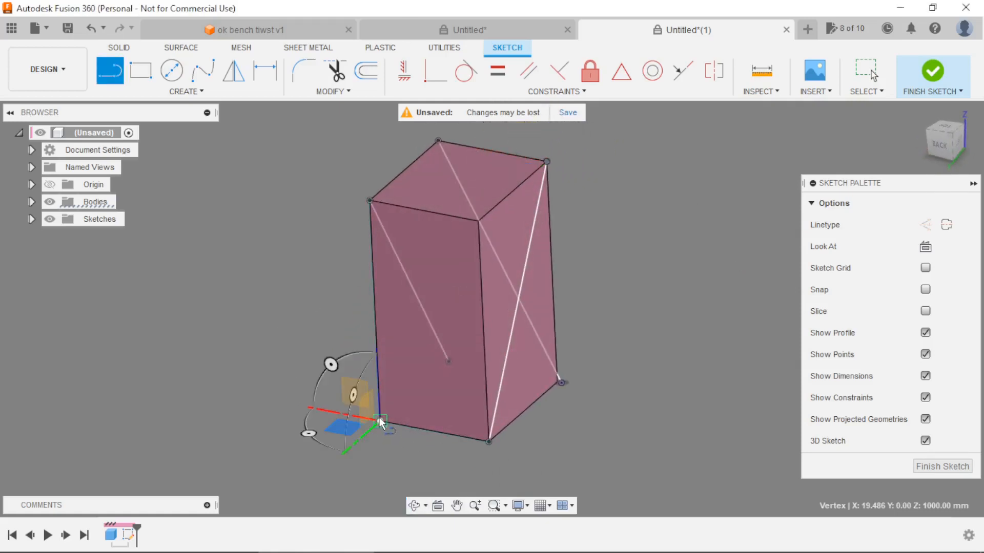
pyautogui.click(478, 219)
pyautogui.click(544, 286)
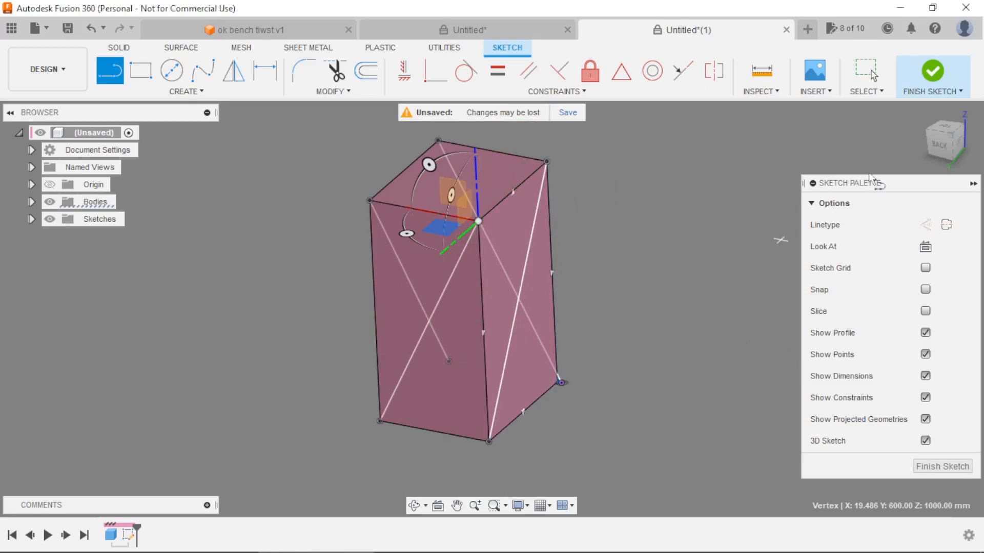
pyautogui.click(933, 73)
pyautogui.moveTo(685, 254)
pyautogui.keyDown('shift'); pyautogui.mouseDown(button='middle')
pyautogui.moveTo(683, 321)
pyautogui.moveTo(621, 335)
pyautogui.moveTo(648, 358)
pyautogui.mouseUp(button='middle'); pyautogui.keyUp('shift')
pyautogui.scroll(-2, 639, 343)
pyautogui.scroll(3, 611, 241)
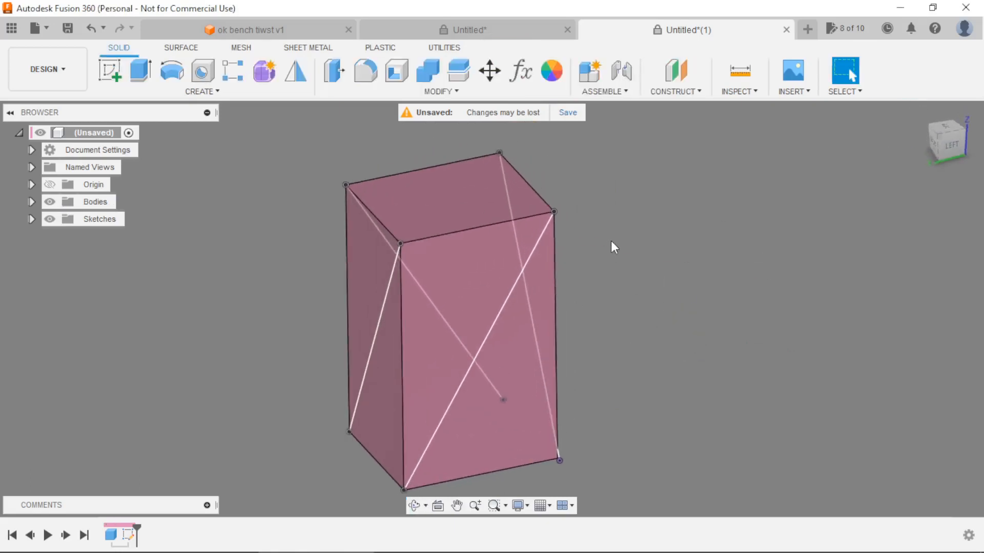
pyautogui.scroll(-4, 620, 281)
pyautogui.scroll(3, 621, 328)
pyautogui.scroll(-1, 620, 334)
pyautogui.scroll(2, 621, 287)
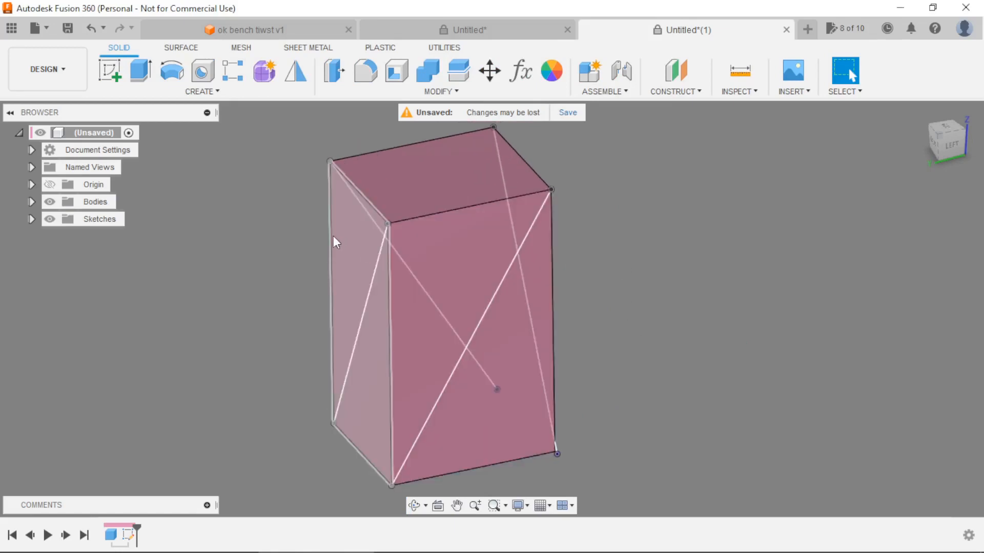
# Start a Pipe with the four bottom edges of the box as its closed path.
pyautogui.click(172, 93)
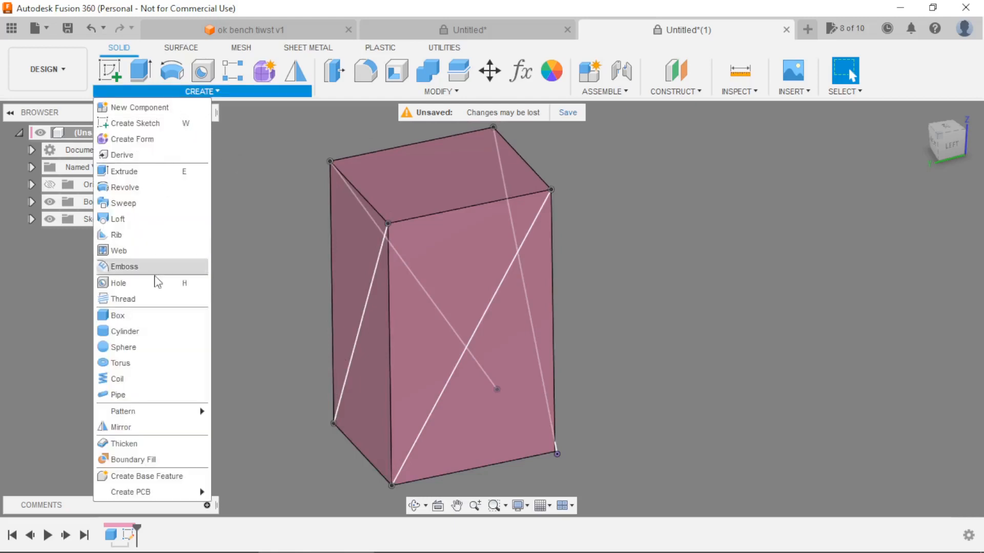
pyautogui.click(134, 395)
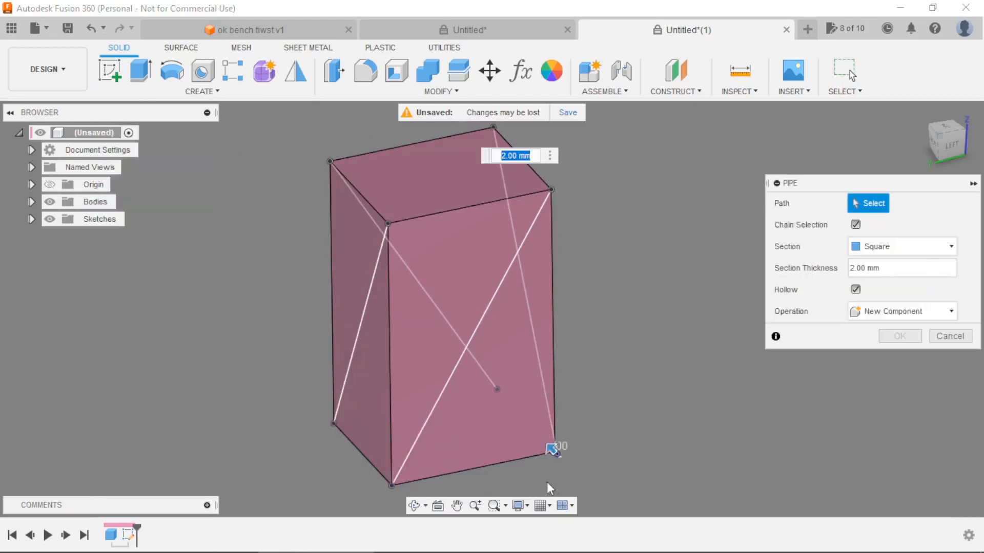
pyautogui.scroll(-3, 619, 315)
pyautogui.scroll(1, 643, 390)
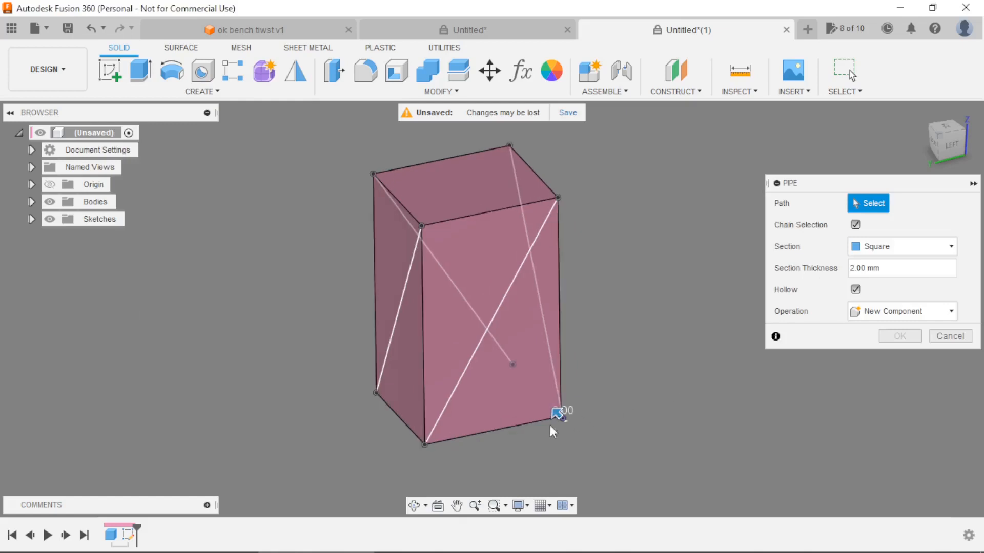
pyautogui.click(512, 431)
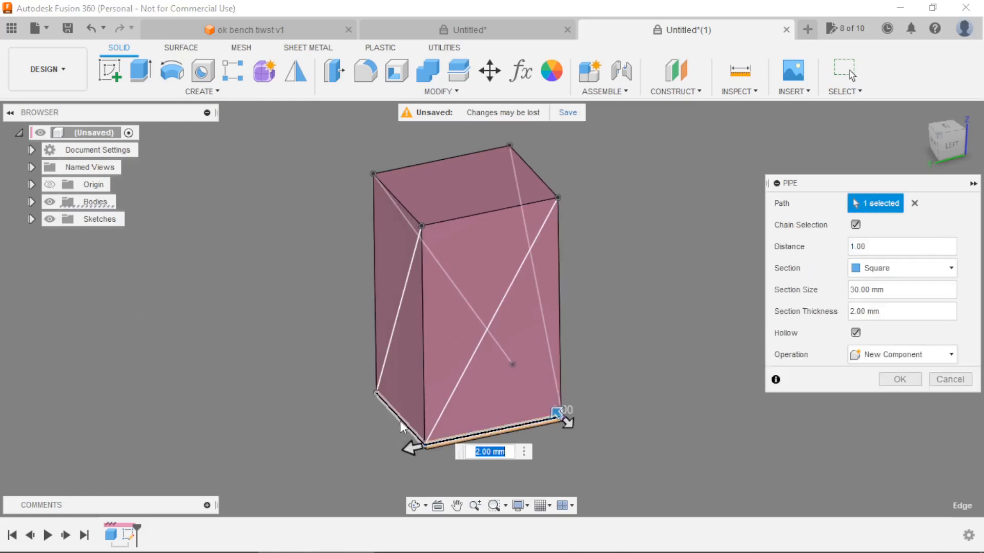
pyautogui.keyDown('shift'); pyautogui.moveTo(634, 359); pyautogui.dragTo(631, 269, button='middle'); pyautogui.keyUp('shift')
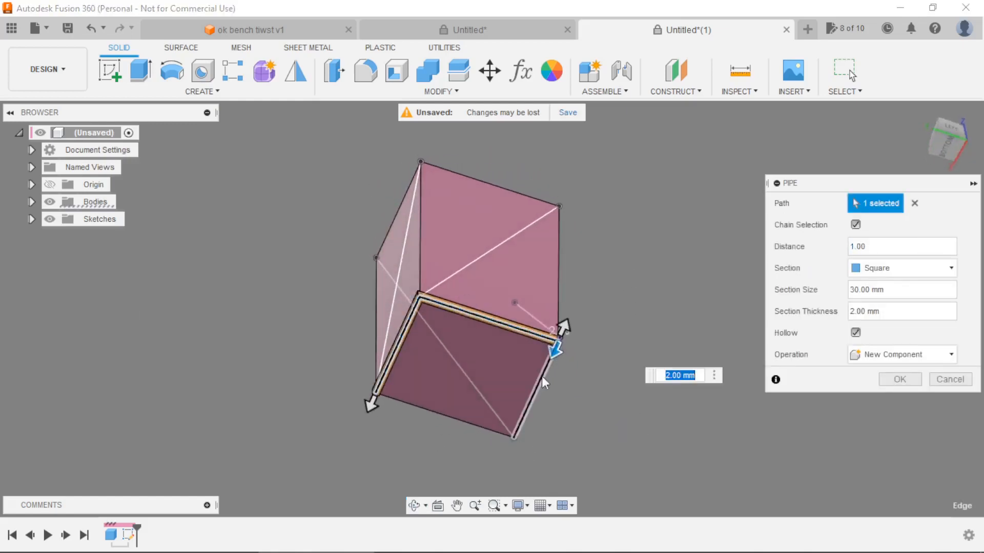
pyautogui.click(539, 389)
pyautogui.click(470, 426)
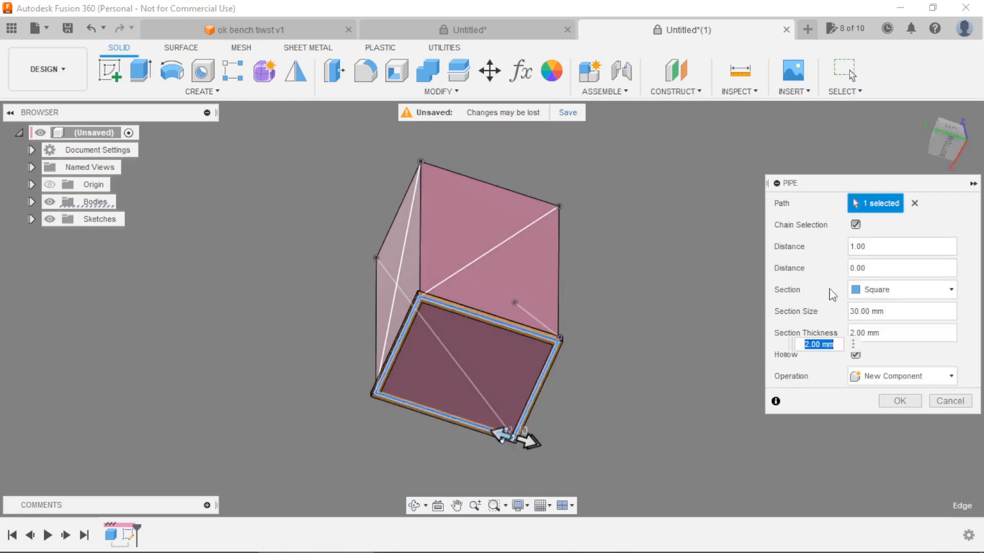
# Set the bottom pipe's section size to section and its thickness to thicknessPipe, and create it as a new component.
pyautogui.click(891, 311)
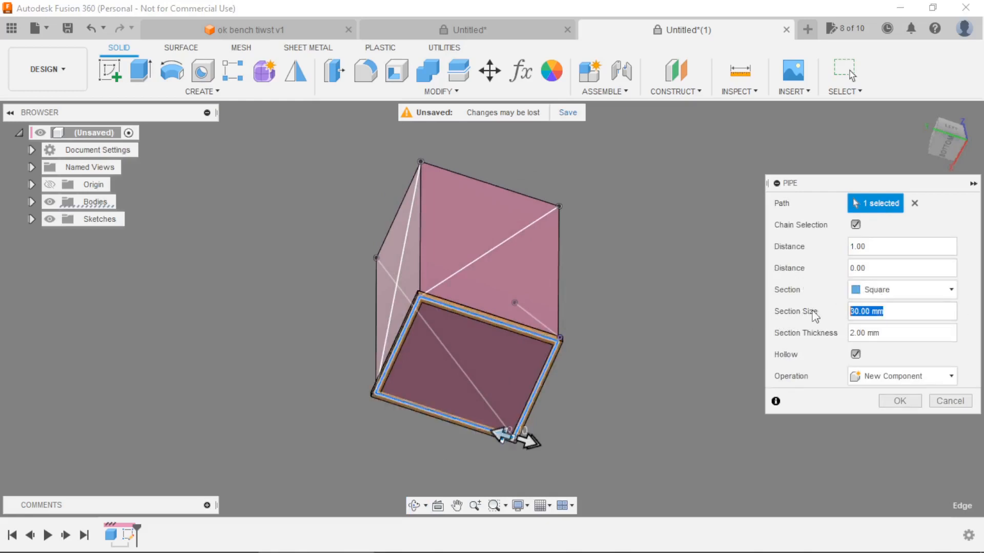
pyautogui.write('section')
pyautogui.press('Tab')
pyautogui.write('th')
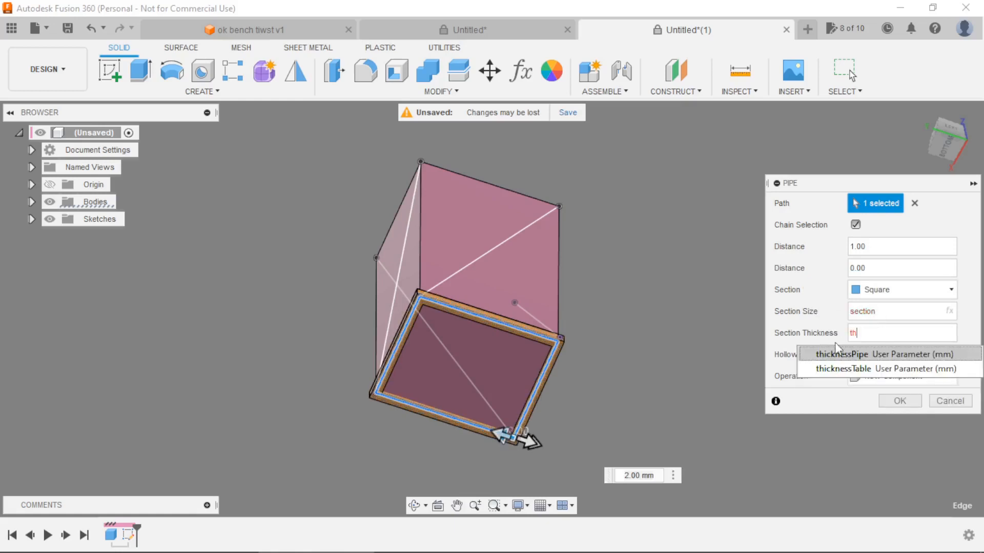
pyautogui.click(860, 354)
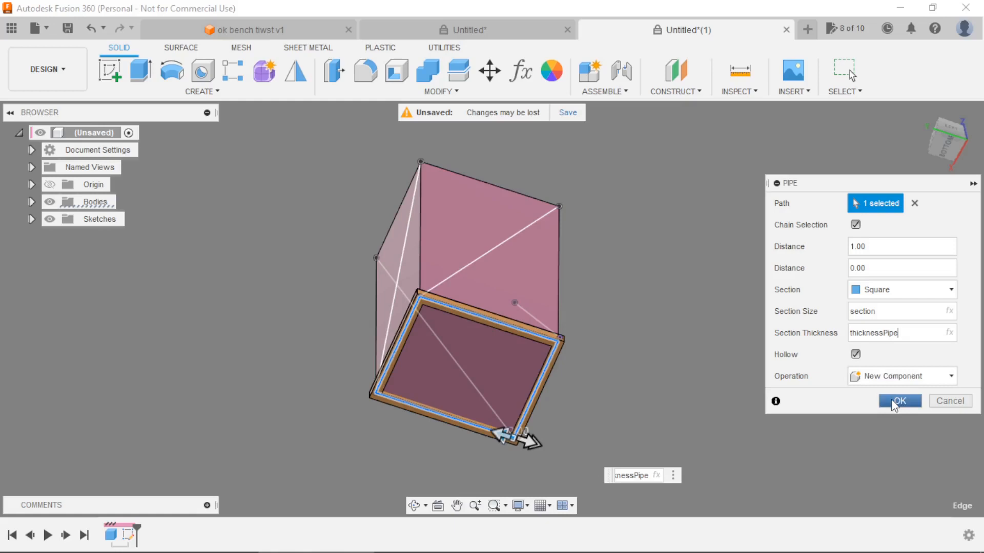
pyautogui.click(899, 400)
# Start another Pipe with the four top edges of the box as its closed path.
pyautogui.keyDown('shift'); pyautogui.moveTo(737, 337); pyautogui.dragTo(679, 411, button='middle'); pyautogui.keyUp('shift')
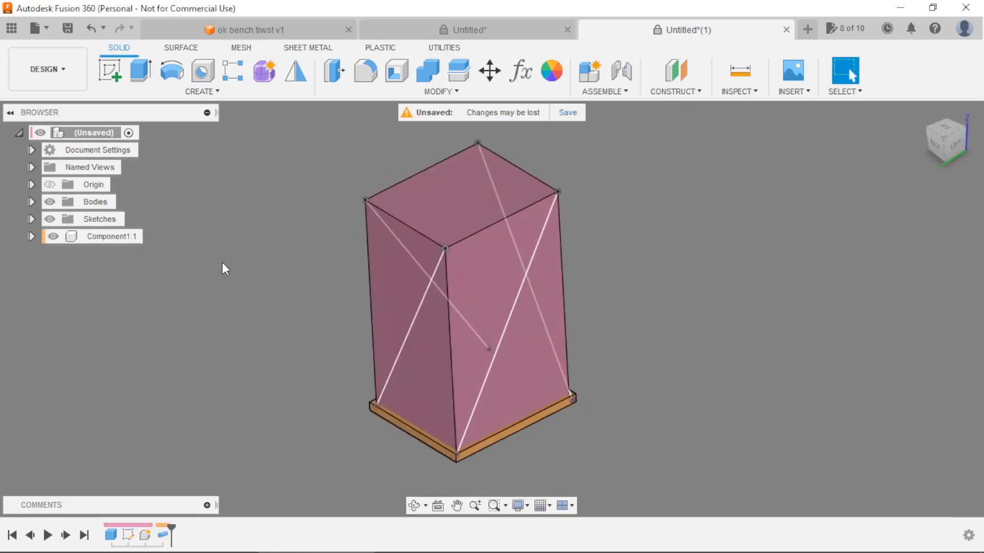
pyautogui.click(167, 90)
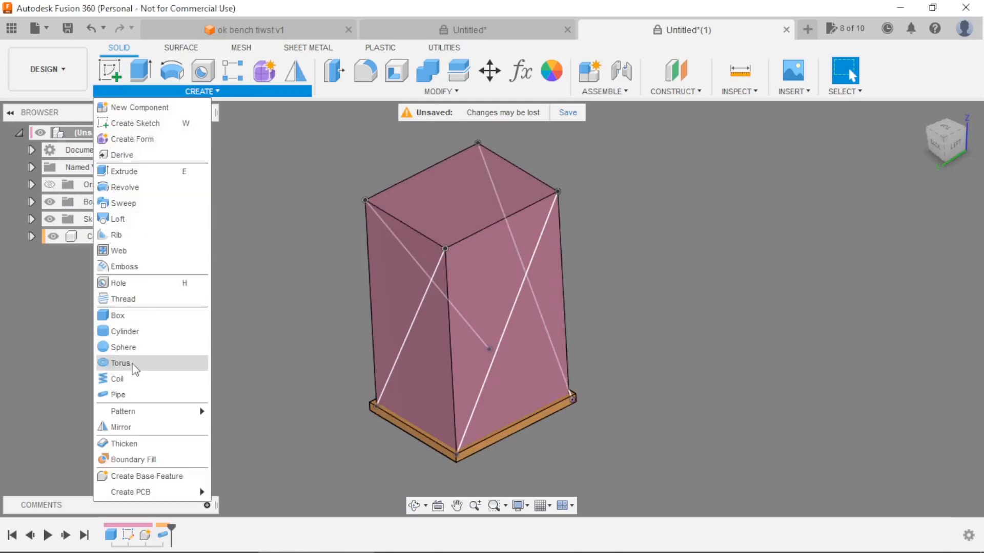
pyautogui.click(125, 391)
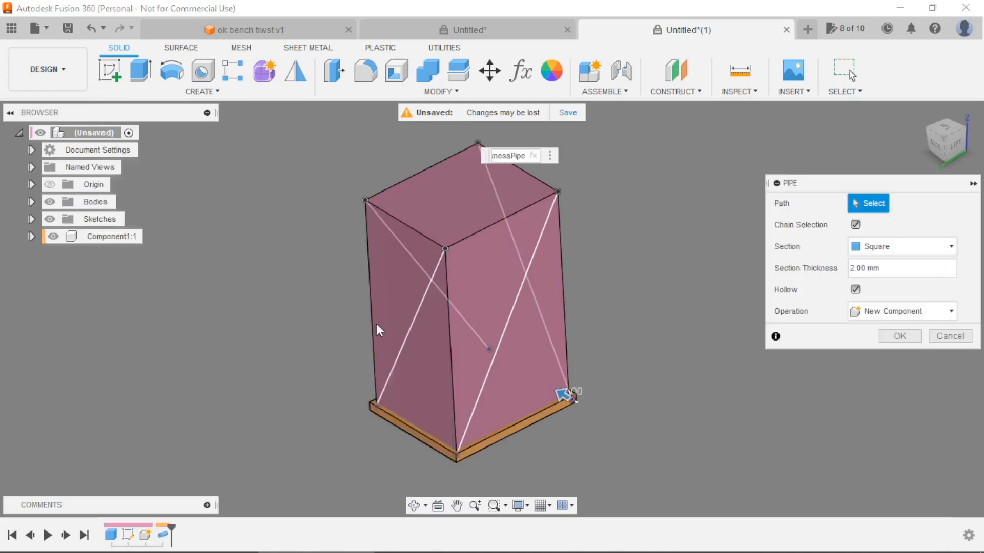
pyautogui.click(487, 226)
pyautogui.click(526, 173)
pyautogui.click(443, 161)
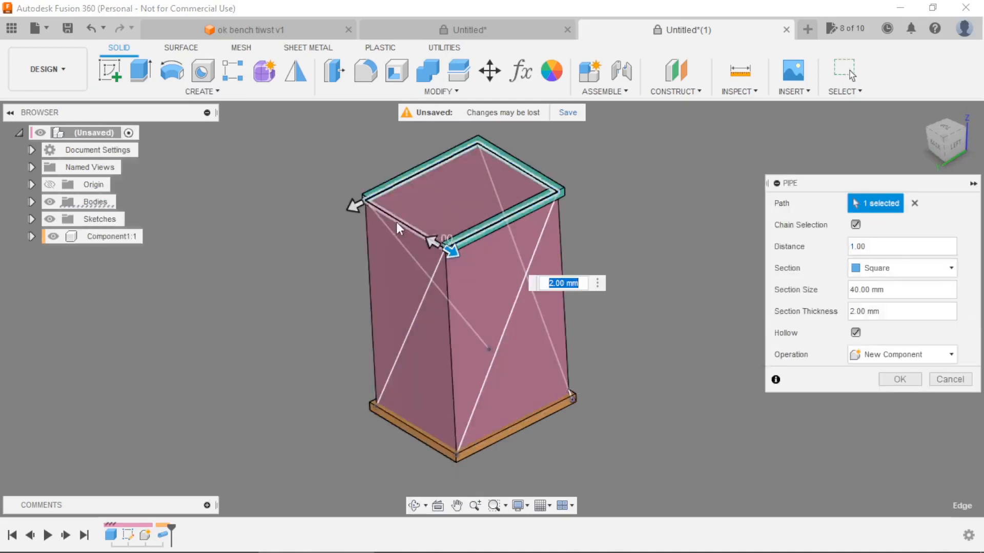
pyautogui.click(398, 221)
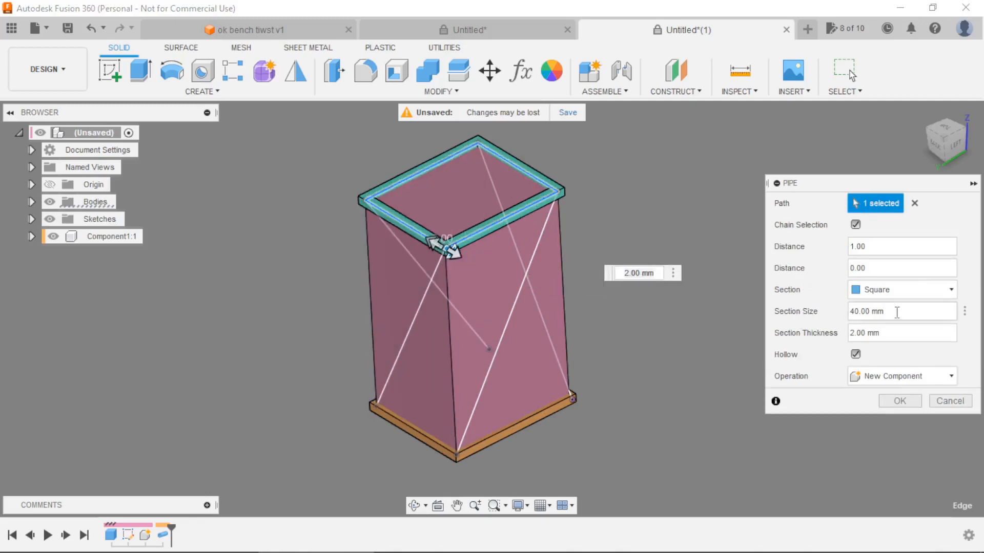
# Set the top pipe's section size to section and its thickness to thicknessPipe, and create it as a new component.
pyautogui.click(897, 311)
pyautogui.write('sec')
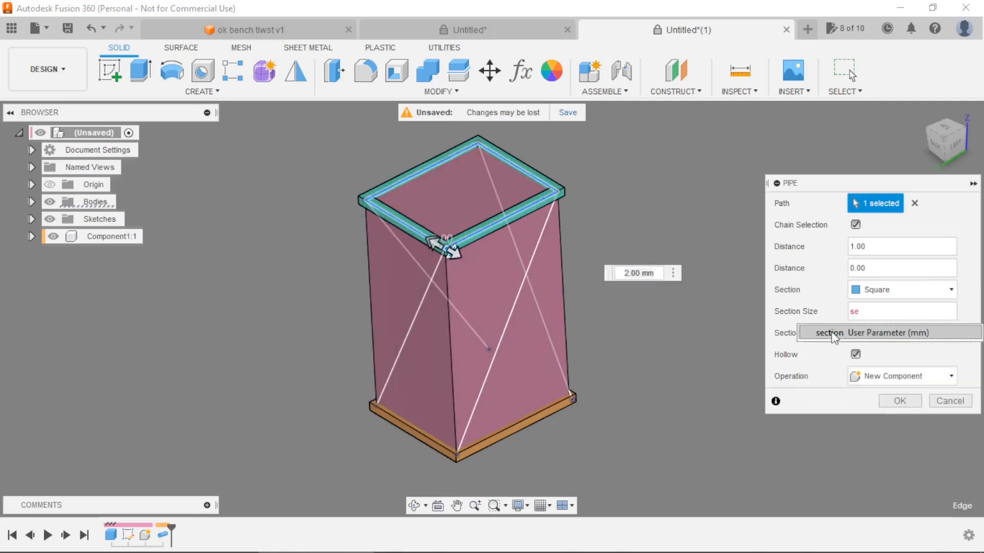
pyautogui.press('Tab')
pyautogui.write('t')
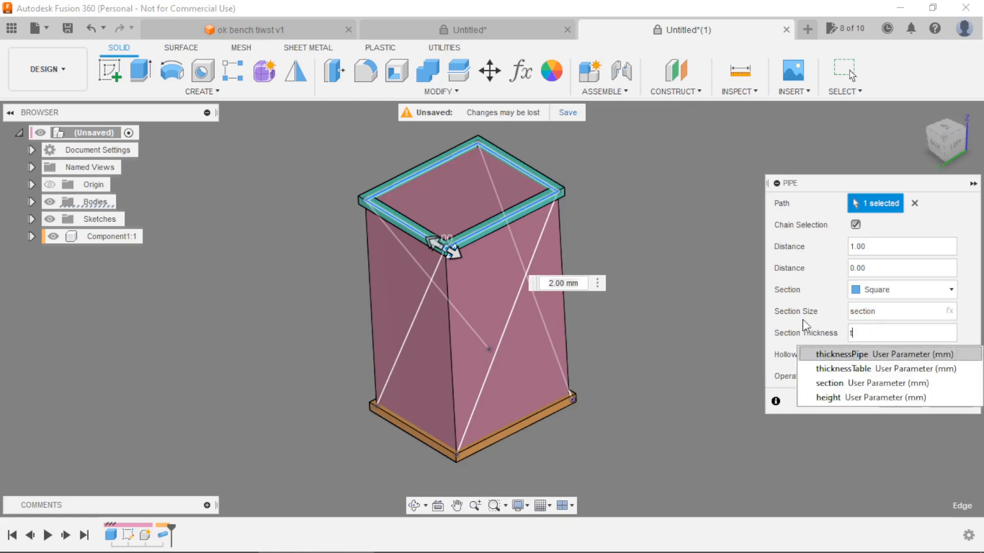
pyautogui.write('hicknessPipe')
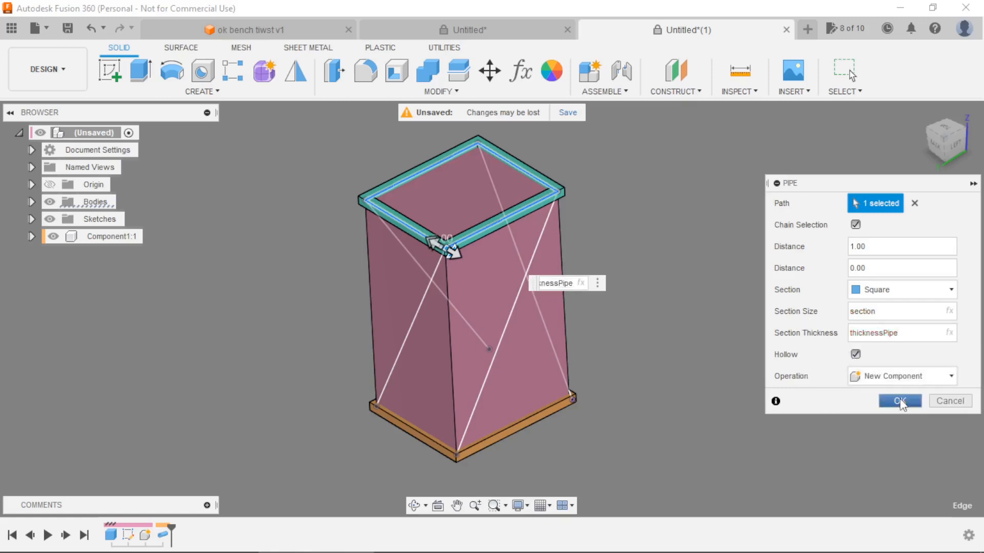
pyautogui.click(899, 401)
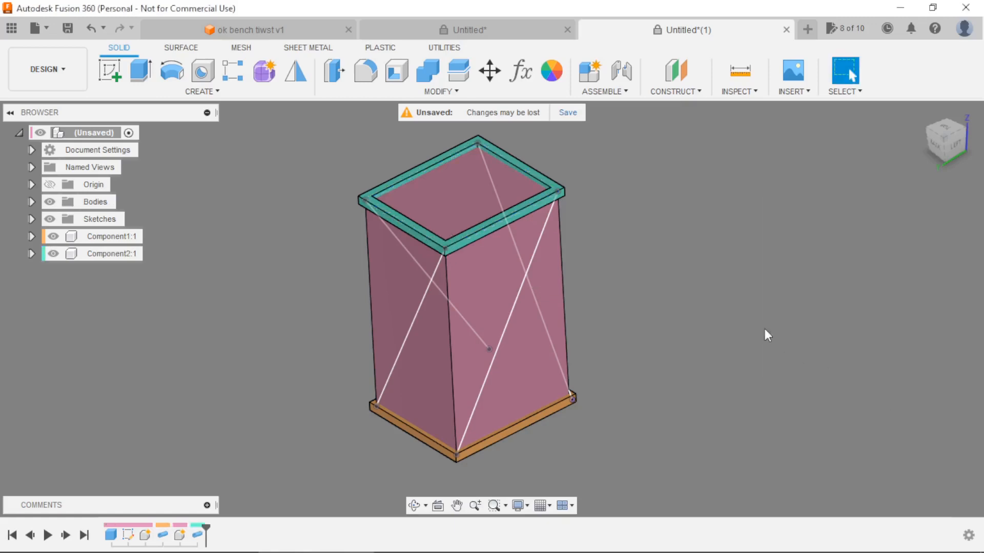
# Create a square pipe along the back face's diagonal sketch line as a new component, with section size section and thickness thicknessPipe.
pyautogui.click(198, 91)
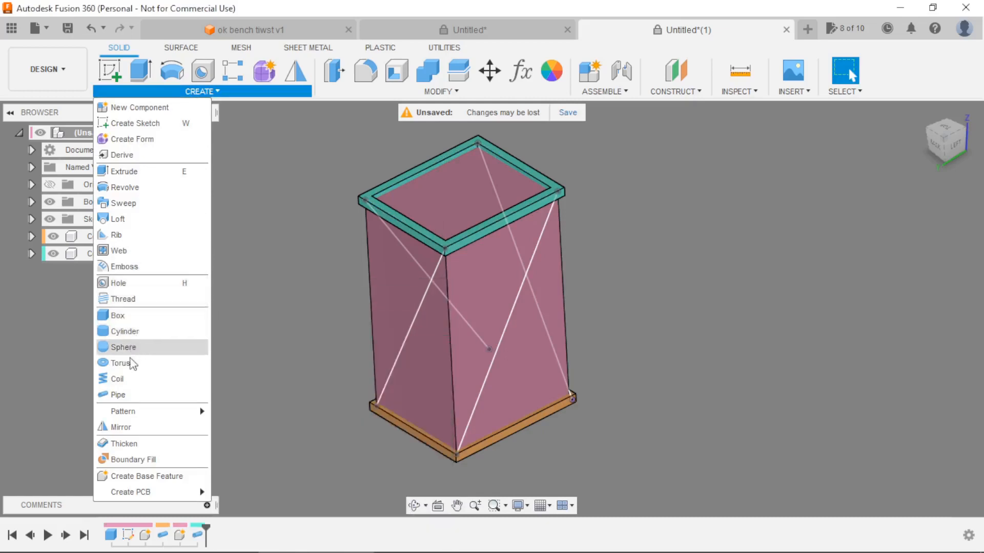
pyautogui.click(128, 395)
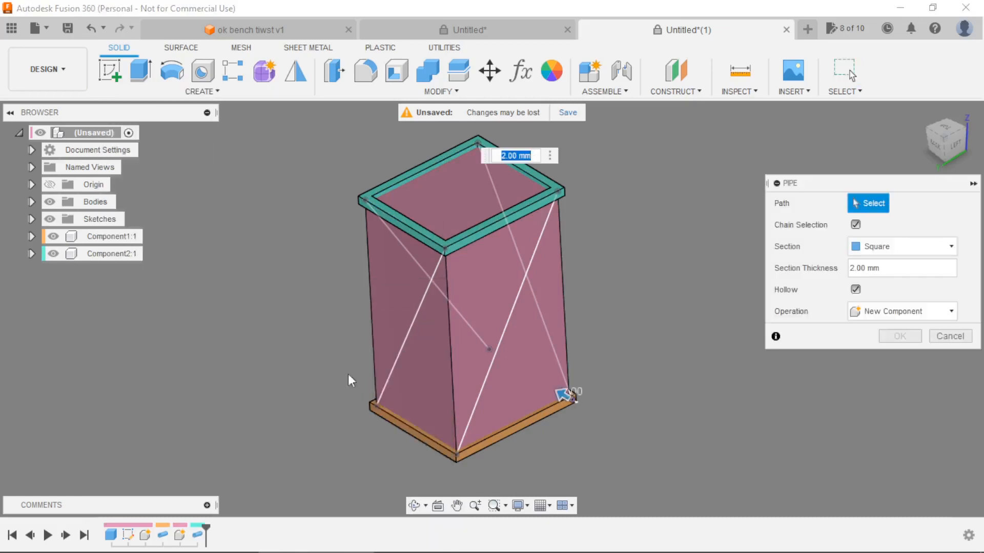
pyautogui.click(410, 339)
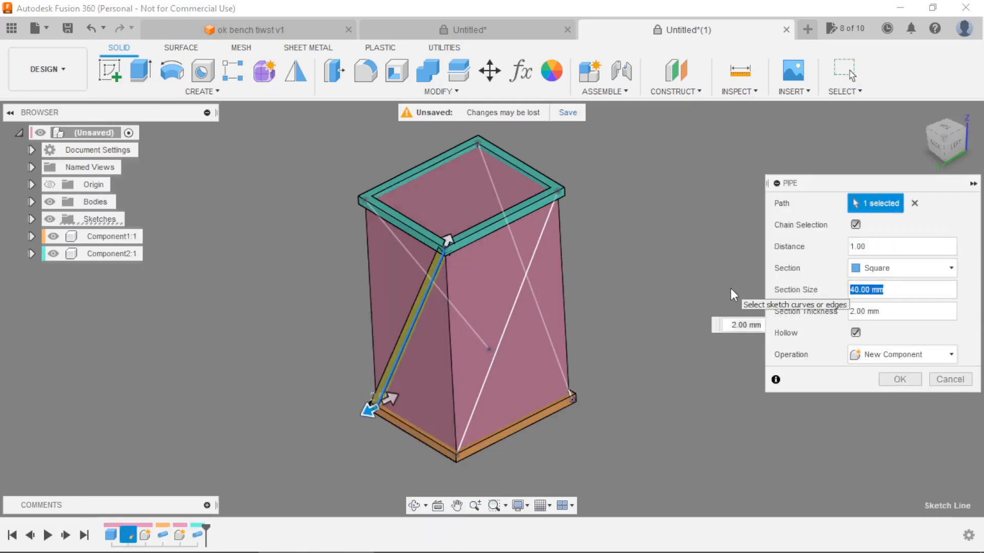
pyautogui.write('se')
pyautogui.click(800, 315)
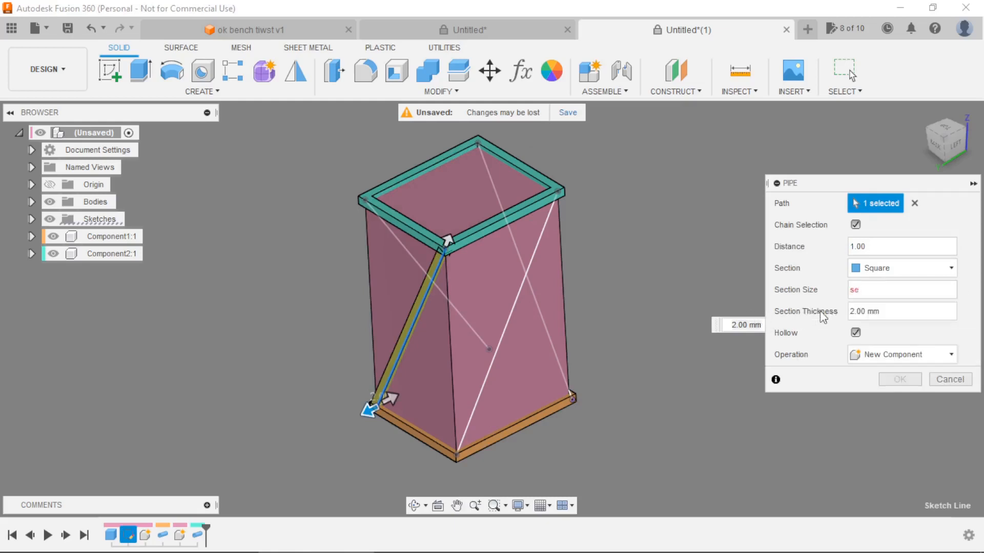
pyautogui.press('Tab')
pyautogui.write('t')
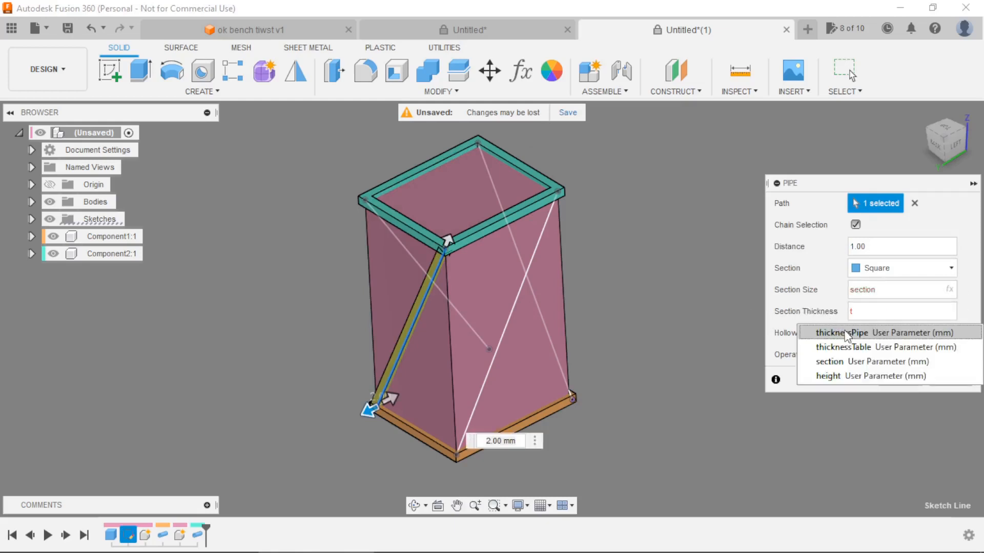
pyautogui.click(846, 333)
pyautogui.click(899, 380)
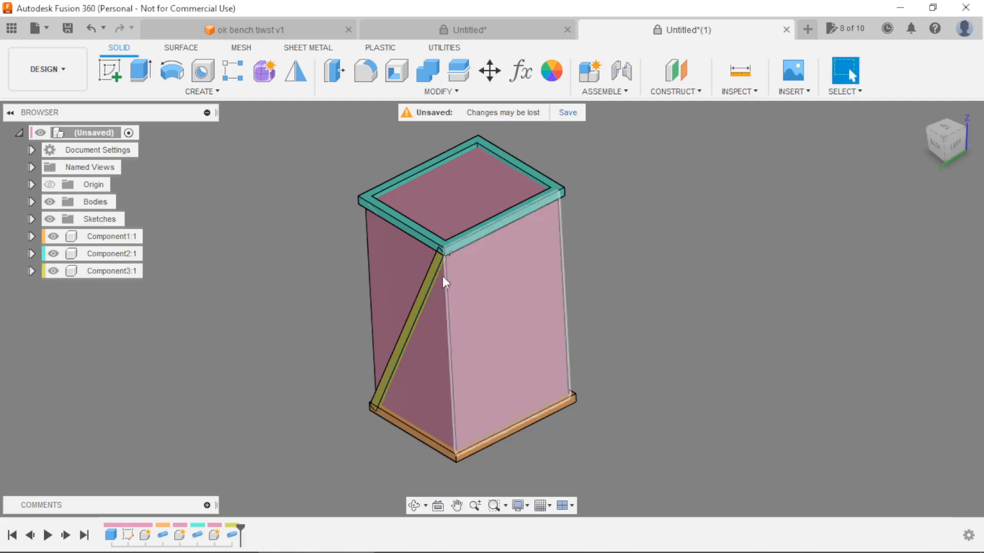
# Show the diagonals sketch again and pipe the left face's diagonal as a new component, with size section and thickness thicknessPipe.
pyautogui.click(32, 219)
pyautogui.click(63, 236)
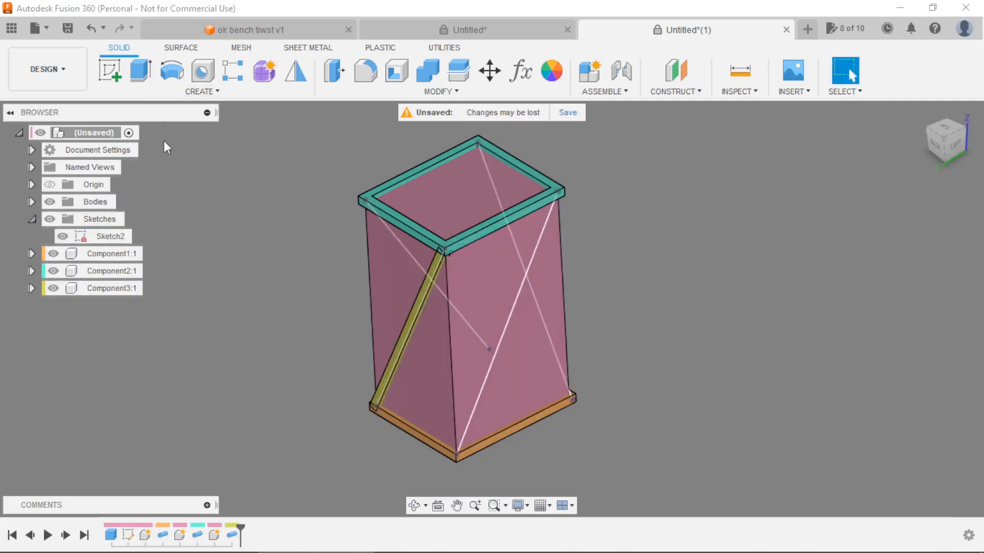
pyautogui.click(128, 92)
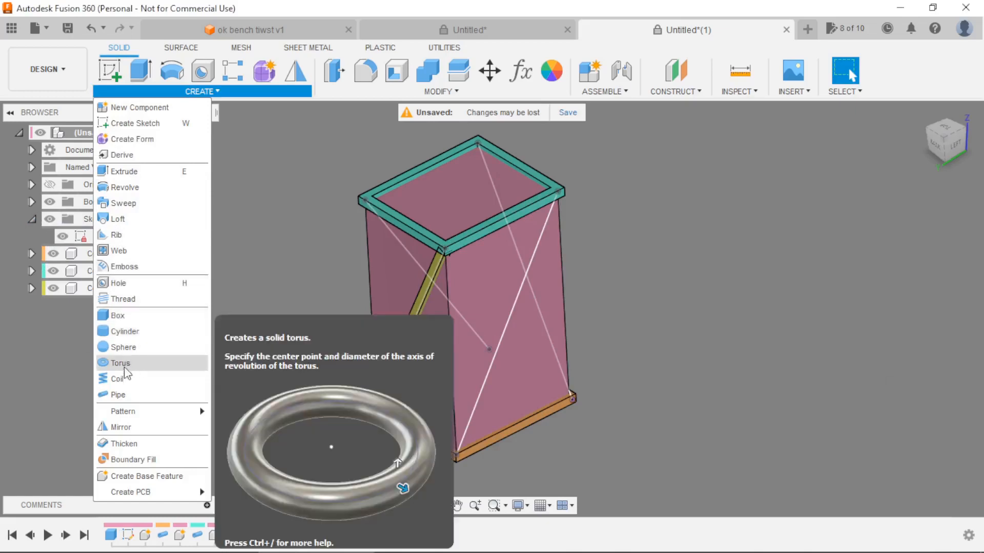
pyautogui.click(119, 395)
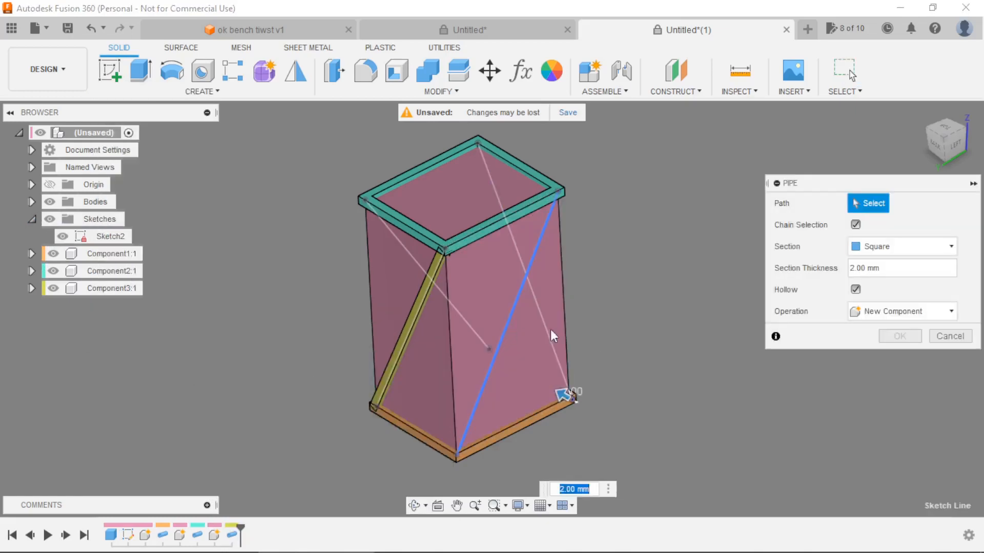
pyautogui.click(509, 337)
pyautogui.click(845, 290)
pyautogui.write('section')
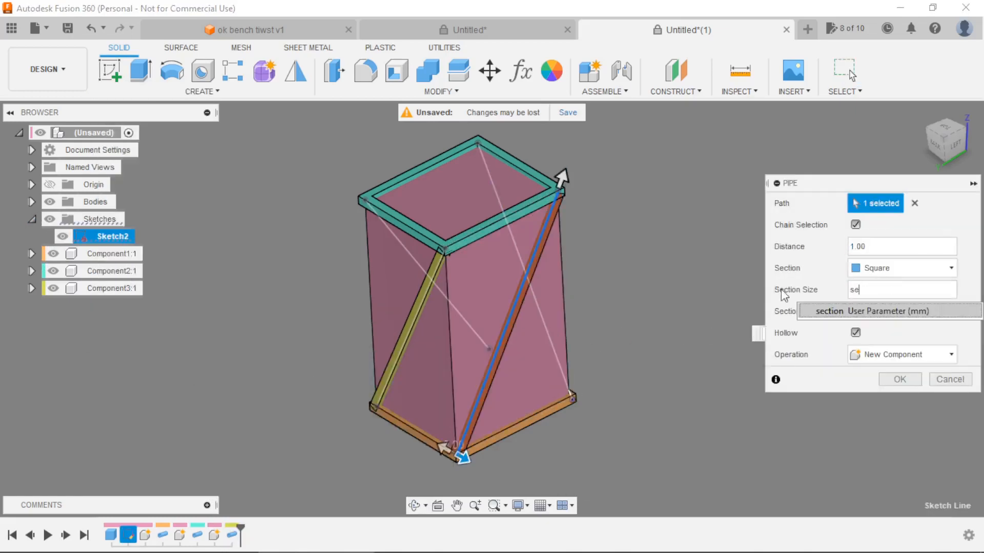
pyautogui.press('Tab')
pyautogui.write('t')
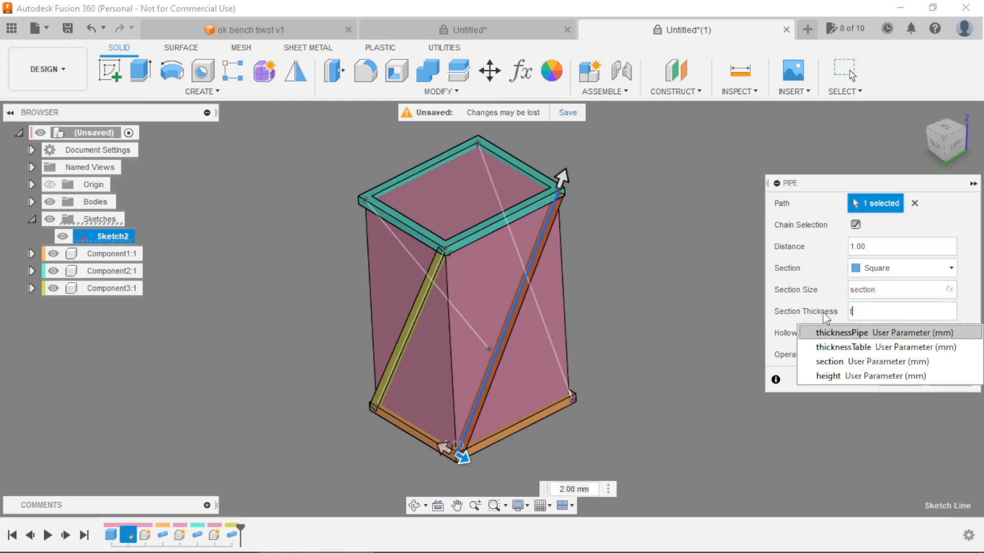
pyautogui.click(851, 333)
pyautogui.click(898, 378)
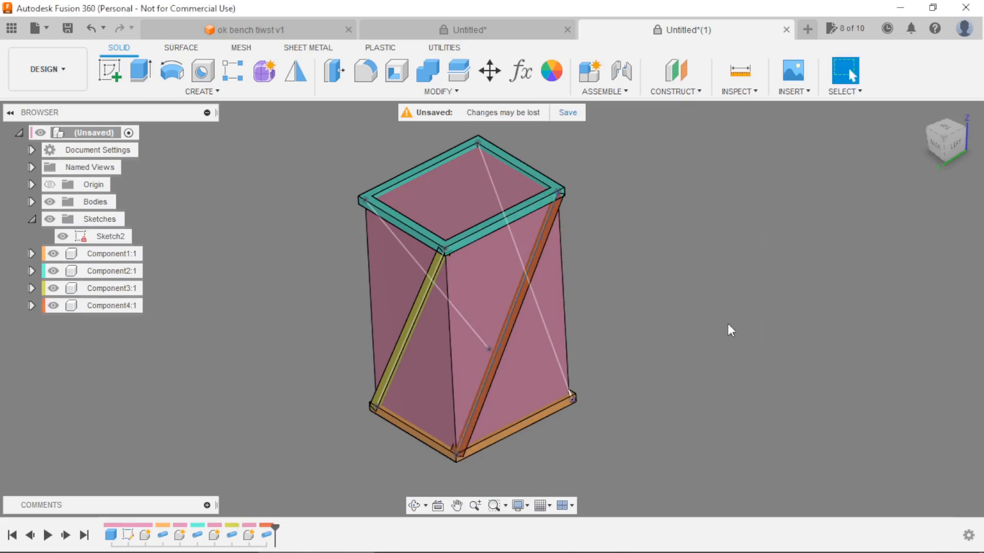
# Create a square pipe along the front face's diagonal line as a new component, with section size section and thickness thicknessPipe.
pyautogui.keyDown('shift'); pyautogui.moveTo(729, 330); pyautogui.dragTo(493, 340, button='middle'); pyautogui.keyUp('shift')
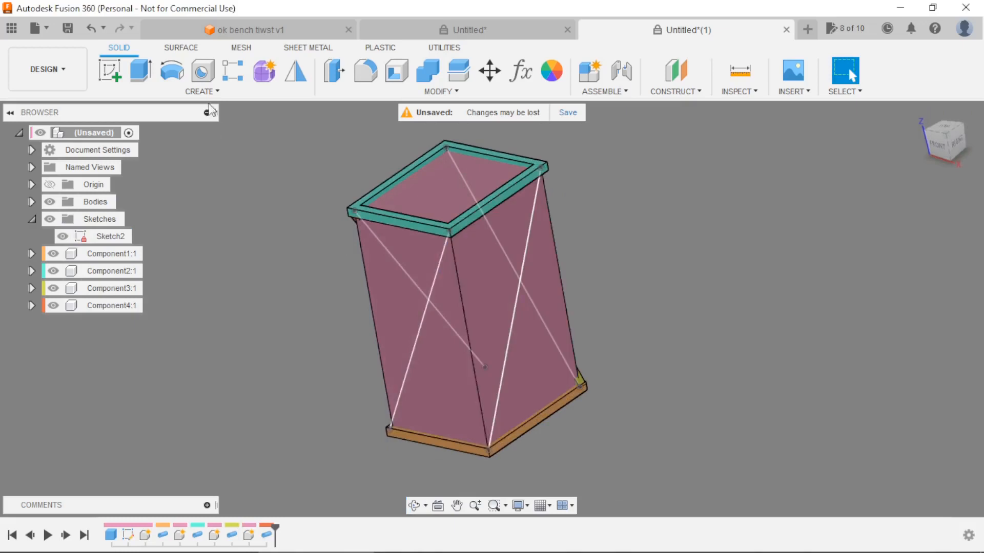
pyautogui.click(202, 91)
pyautogui.click(119, 395)
pyautogui.click(417, 349)
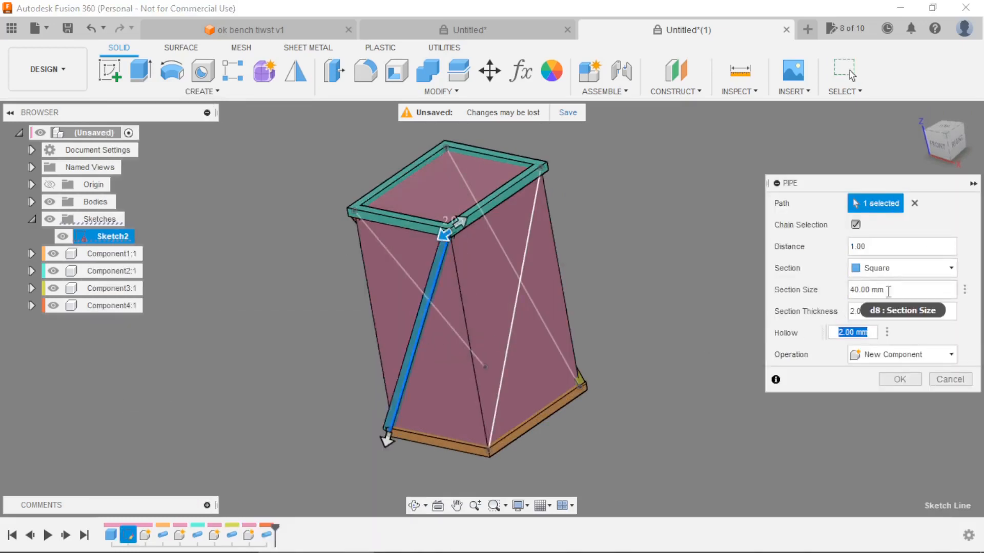
pyautogui.click(871, 289)
pyautogui.write('section')
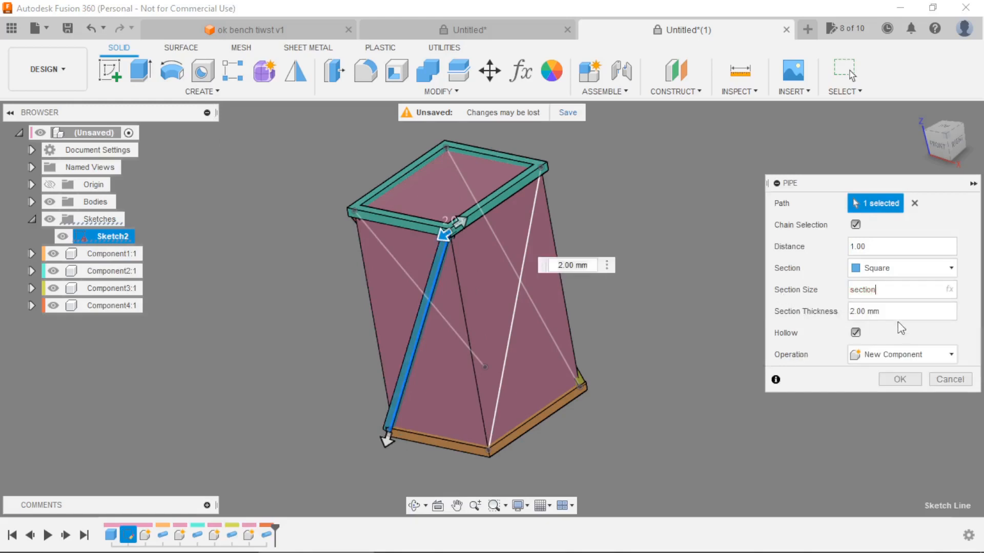
pyautogui.press('Tab')
pyautogui.write('t')
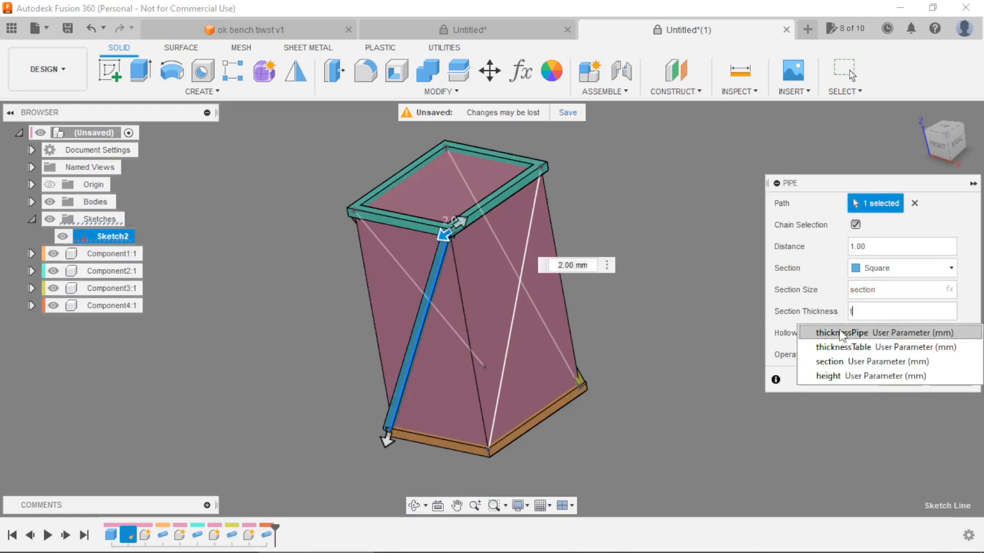
pyautogui.click(843, 333)
pyautogui.click(900, 379)
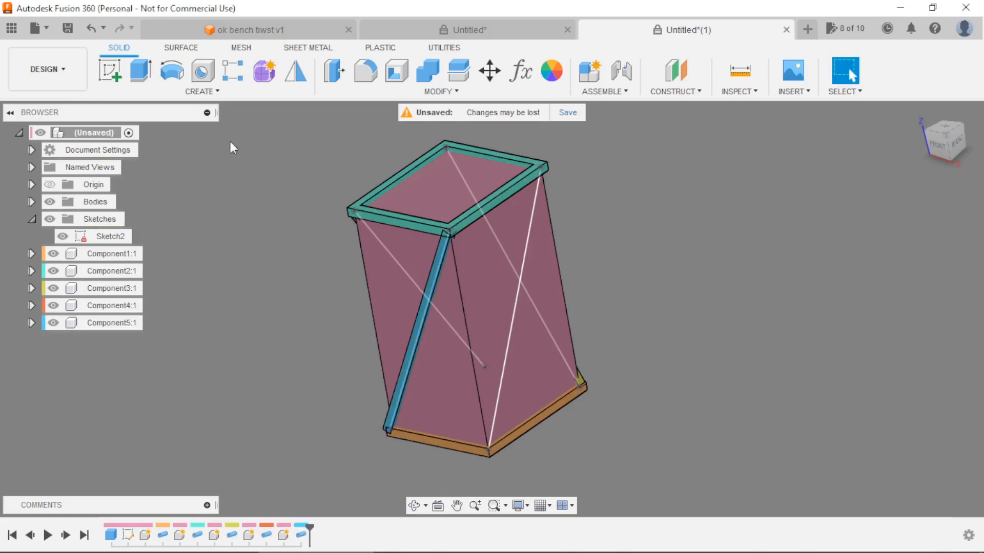
# Create a square pipe along the right face's diagonal line as a new component, with section size section and thickness thicknessPipe.
pyautogui.click(201, 91)
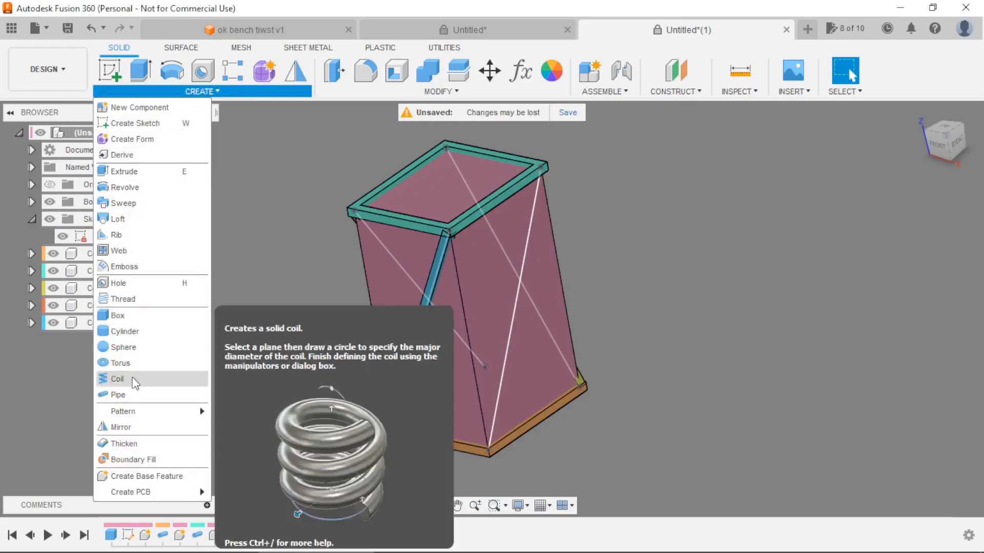
pyautogui.click(131, 394)
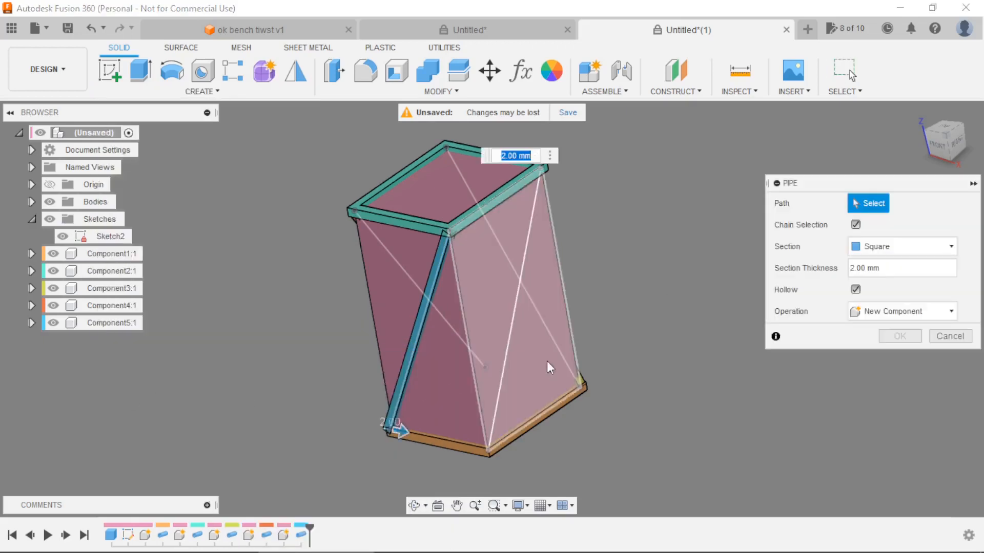
pyautogui.click(513, 342)
pyautogui.click(886, 293)
pyautogui.write('sec')
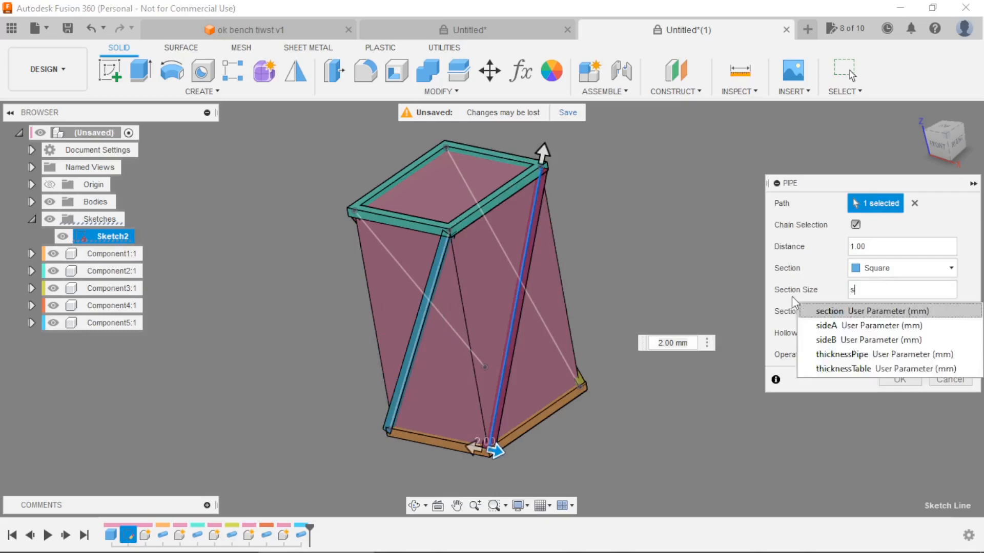
pyautogui.click(858, 311)
pyautogui.click(865, 312)
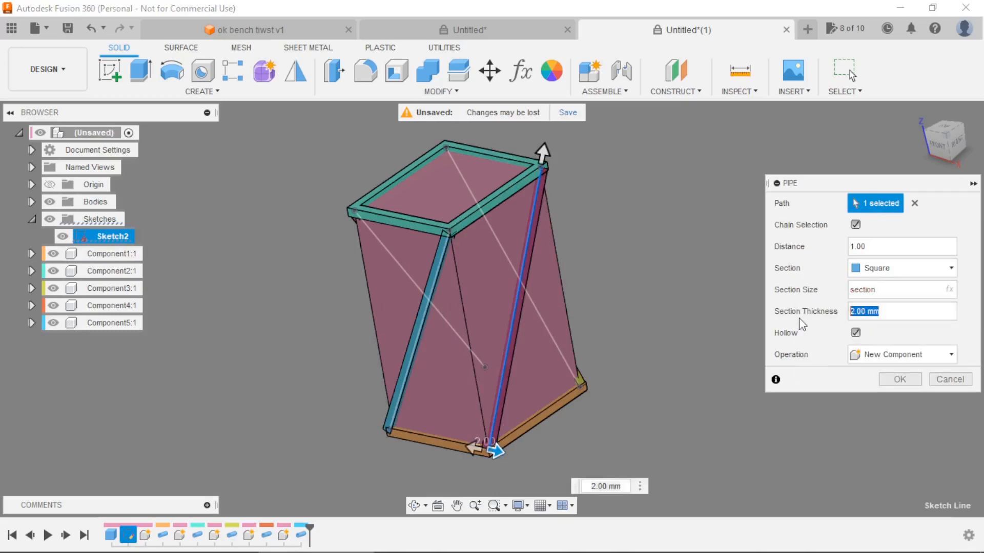
pyautogui.write('thicknessPipe')
pyautogui.click(900, 380)
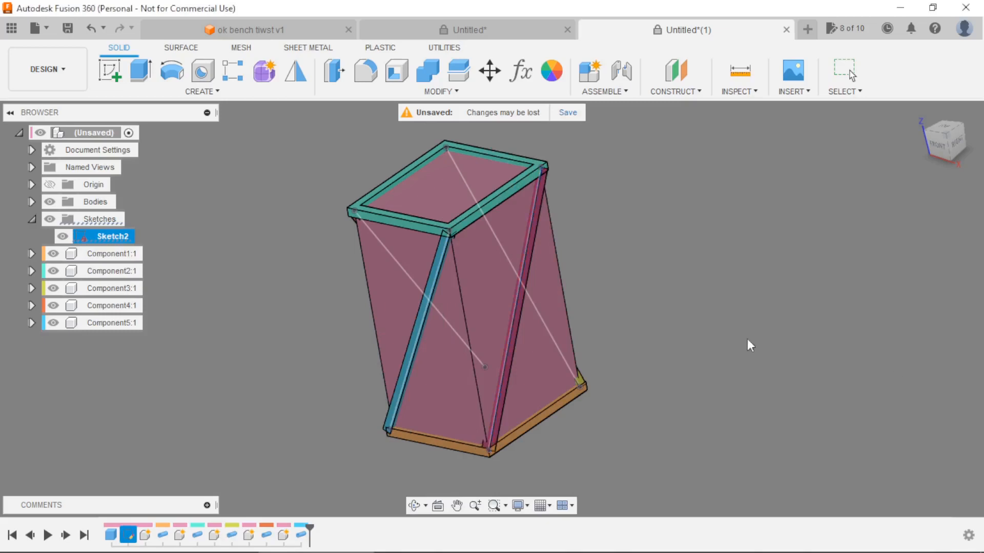
# Set the height user parameter to 800 mm.
pyautogui.keyDown('shift'); pyautogui.moveTo(749, 345); pyautogui.dragTo(639, 325, button='middle'); pyautogui.keyUp('shift')
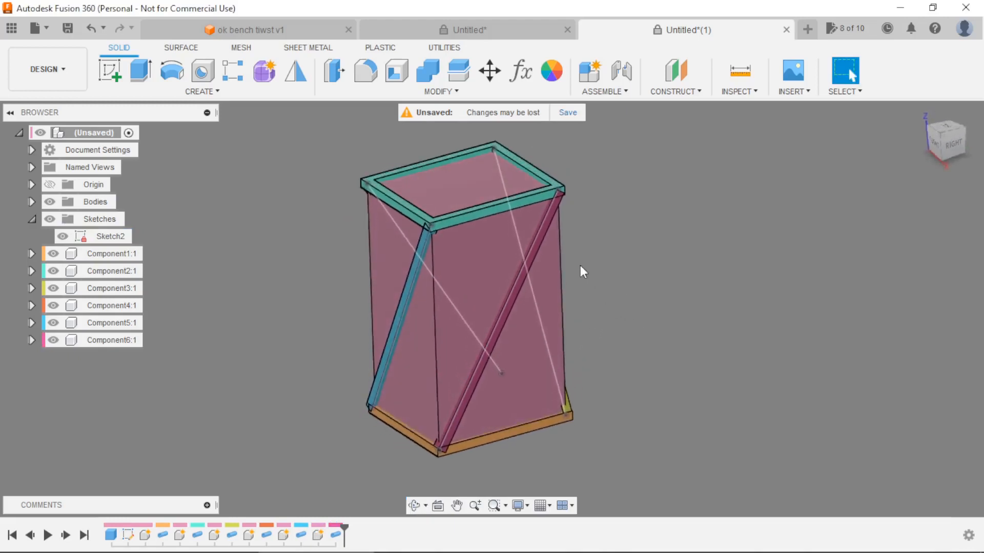
pyautogui.scroll(2, 589, 225)
pyautogui.scroll(3, 350, 142)
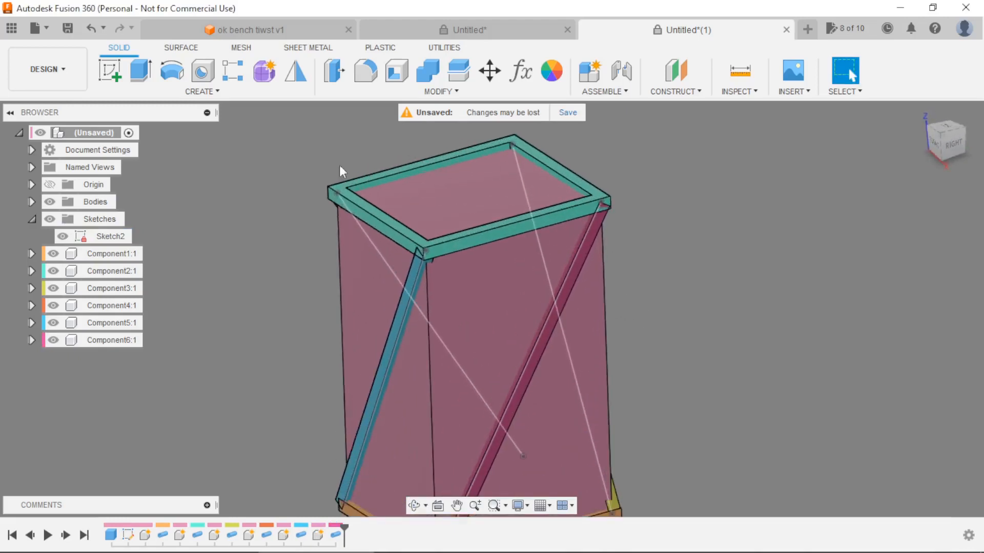
pyautogui.scroll(-3, 372, 128)
pyautogui.scroll(2, 374, 127)
pyautogui.scroll(1, 374, 127)
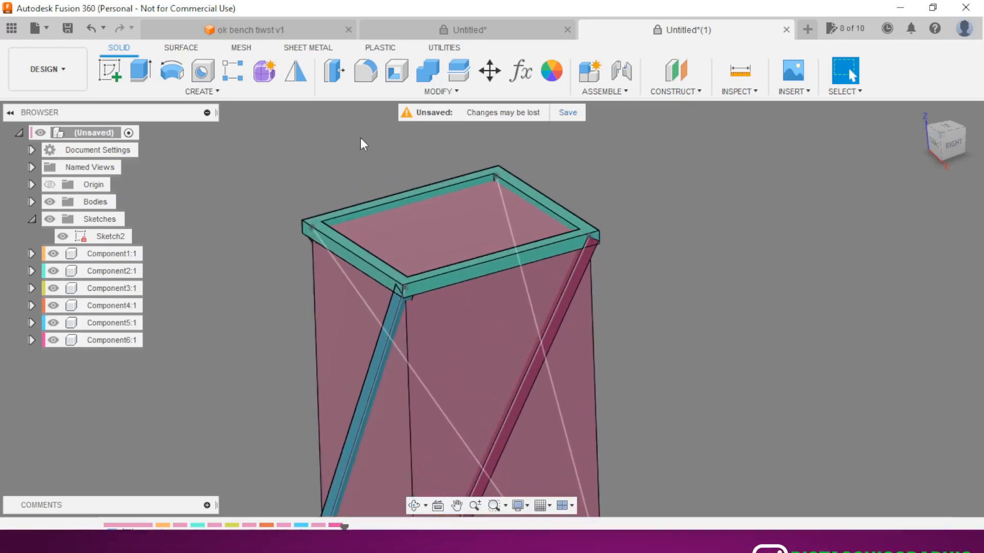
pyautogui.scroll(-2, 349, 141)
pyautogui.click(521, 69)
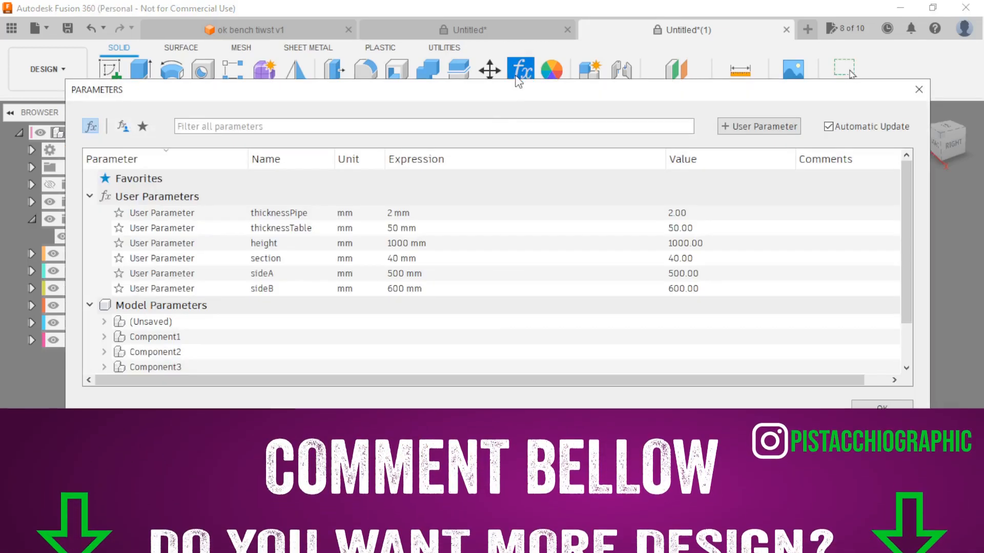
pyautogui.click(401, 245)
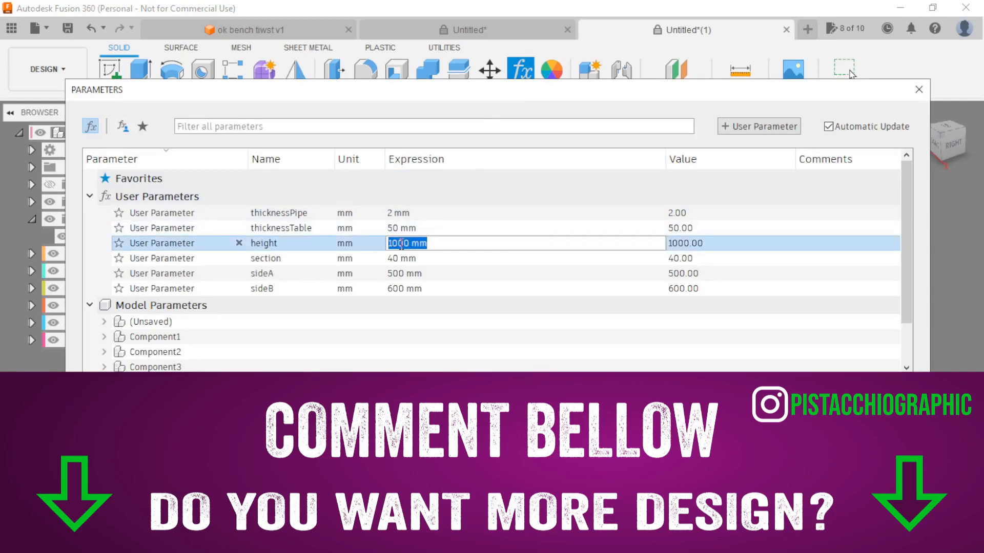
pyautogui.write('800')
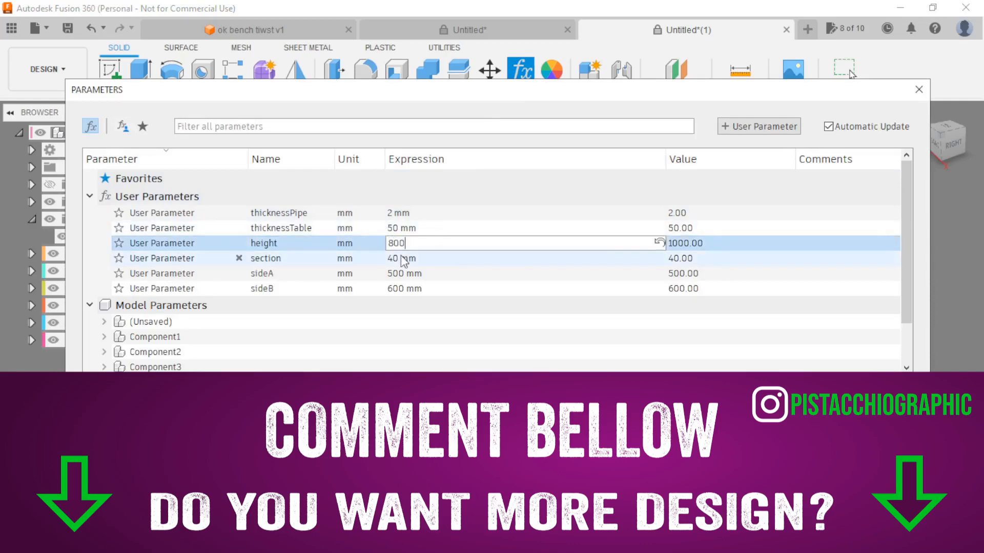
# Set the user parameters sideA to 400 mm and sideB to 700 mm, and close the parameters.
pyautogui.click(405, 258)
pyautogui.click(404, 274)
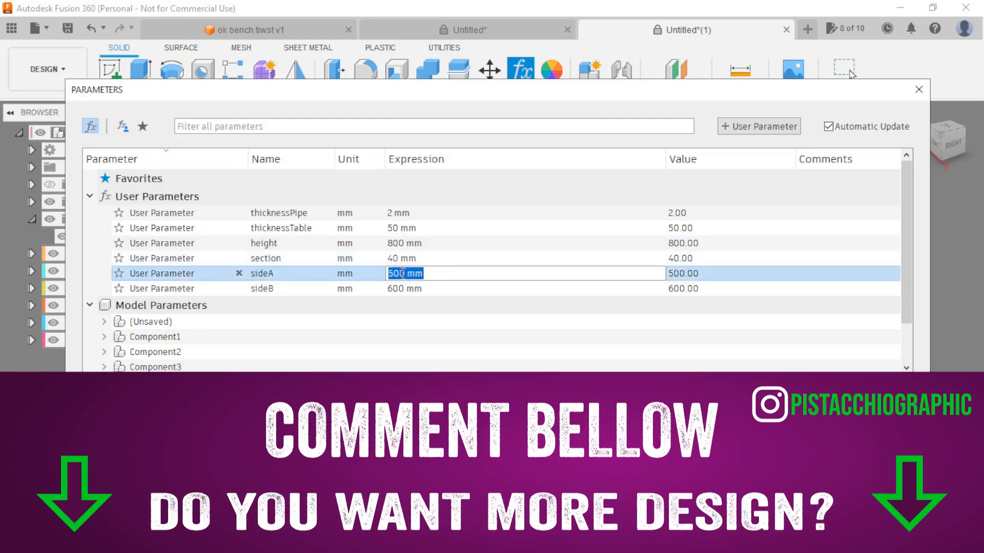
pyautogui.write('400')
pyautogui.click(391, 288)
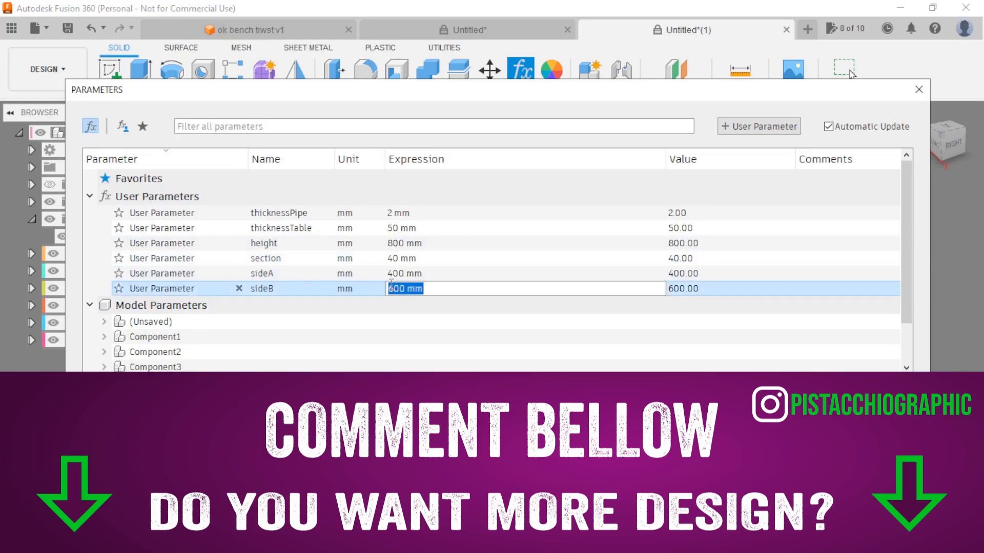
pyautogui.write('700')
pyautogui.press('Return')
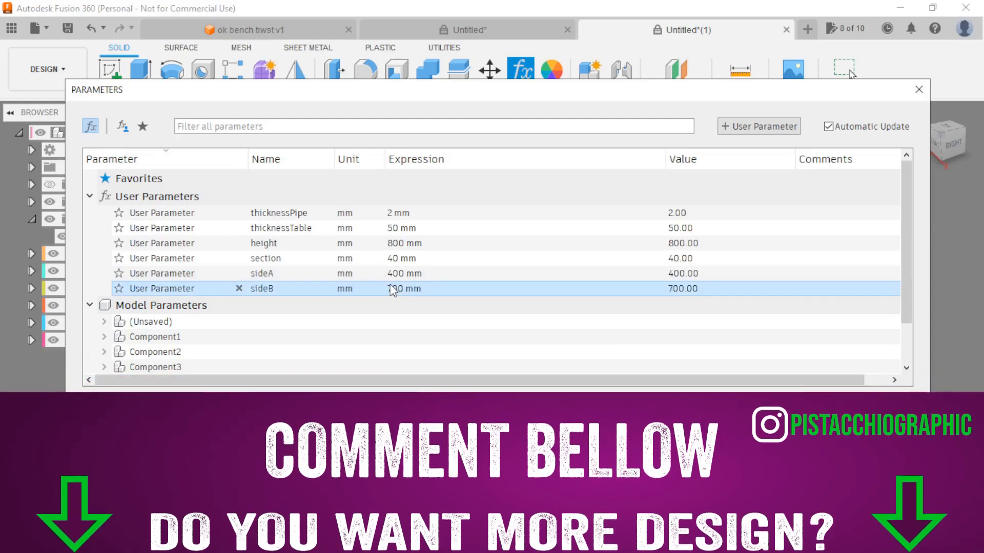
pyautogui.click(867, 406)
pyautogui.keyDown('shift'); pyautogui.moveTo(599, 356); pyautogui.dragTo(592, 336, button='middle'); pyautogui.keyUp('shift')
pyautogui.press('Escape')
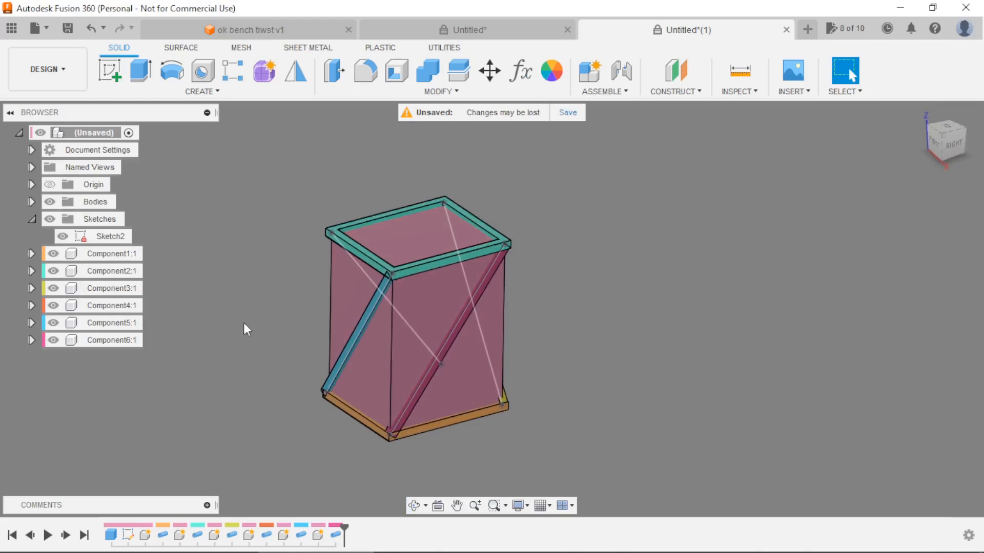
# Create a new internal component named table under the top-level assembly and make it active.
pyautogui.keyDown('shift'); pyautogui.moveTo(247, 328); pyautogui.dragTo(283, 329, button='middle'); pyautogui.keyUp('shift')
pyautogui.press('Escape')
pyautogui.scroll(3, 297, 251)
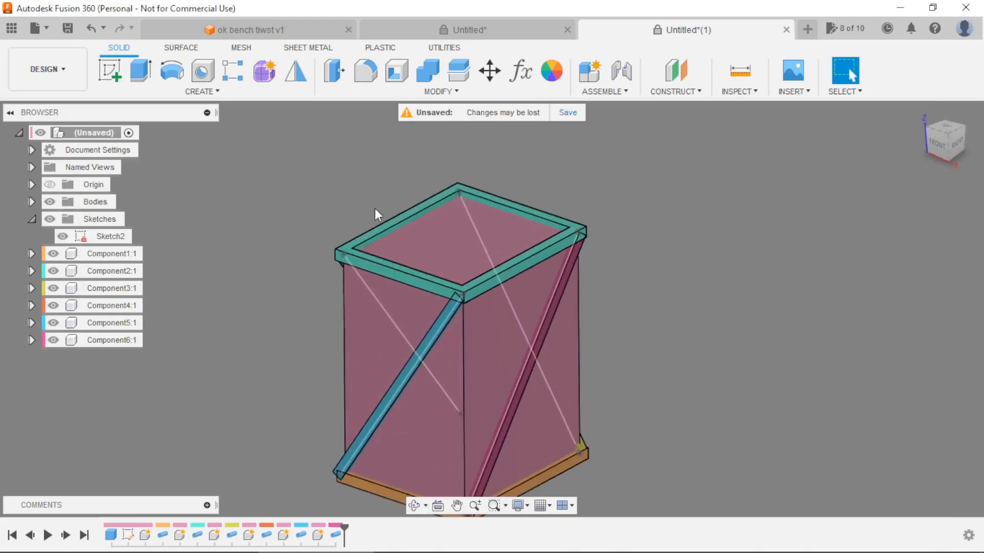
pyautogui.scroll(1, 378, 214)
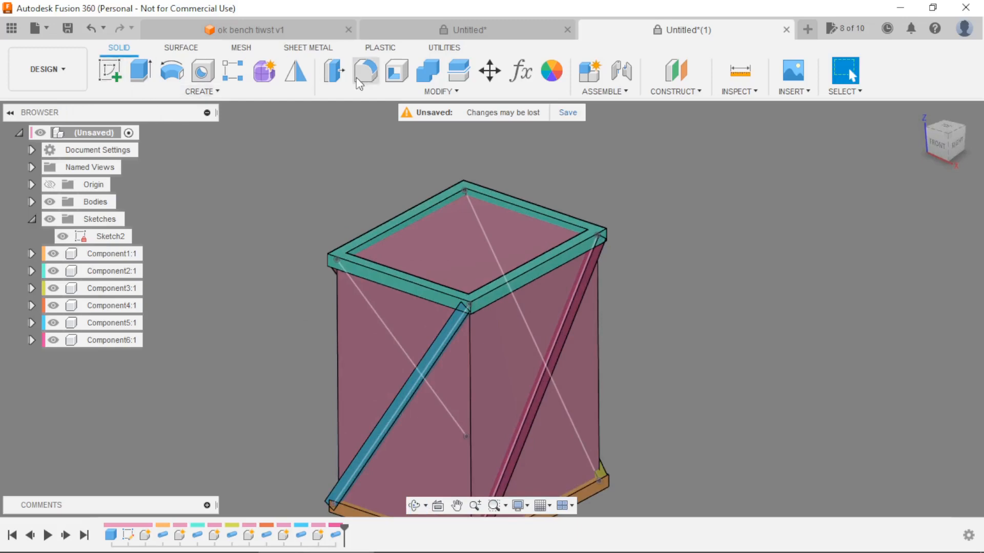
pyautogui.click(594, 77)
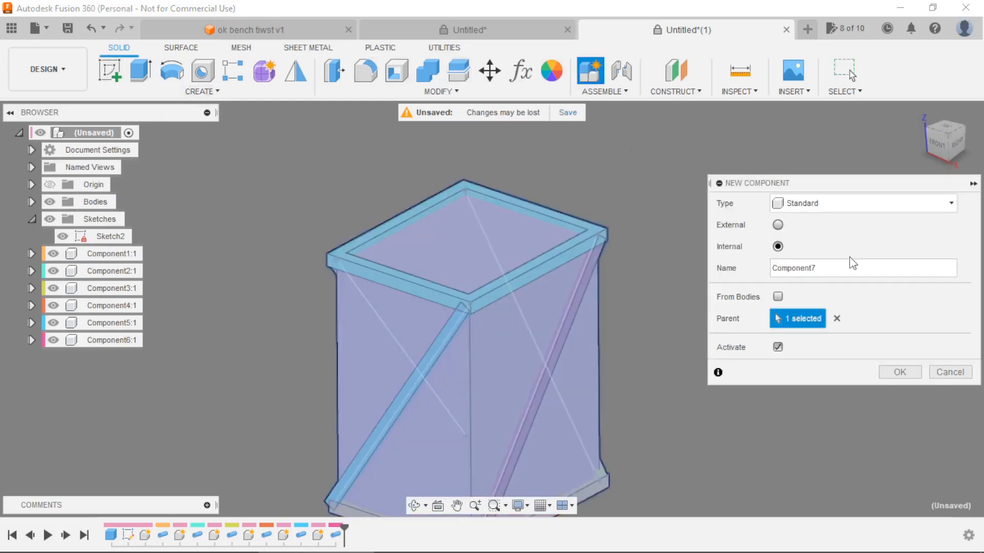
pyautogui.click(826, 267)
pyautogui.write('table')
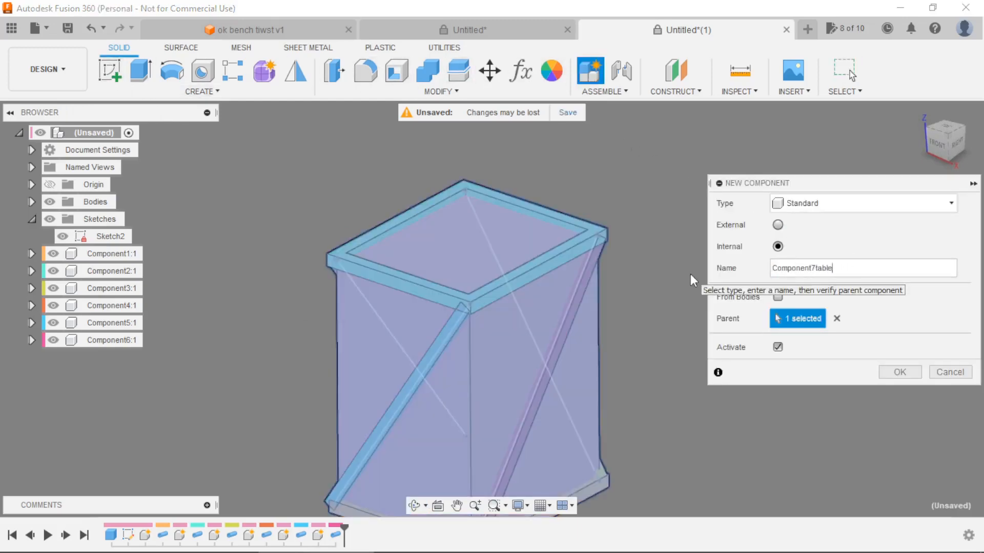
pyautogui.moveTo(844, 272); pyautogui.dragTo(733, 273)
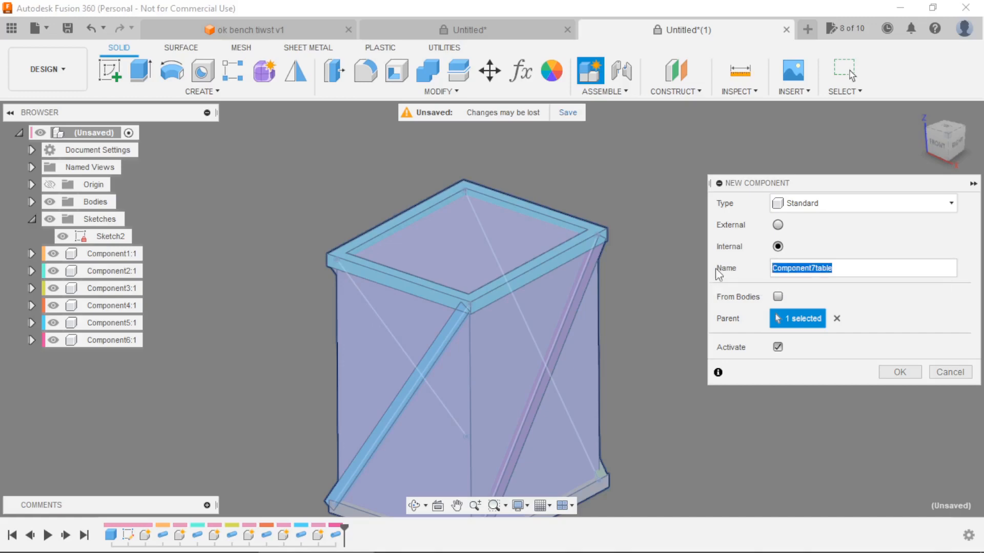
pyautogui.write('table')
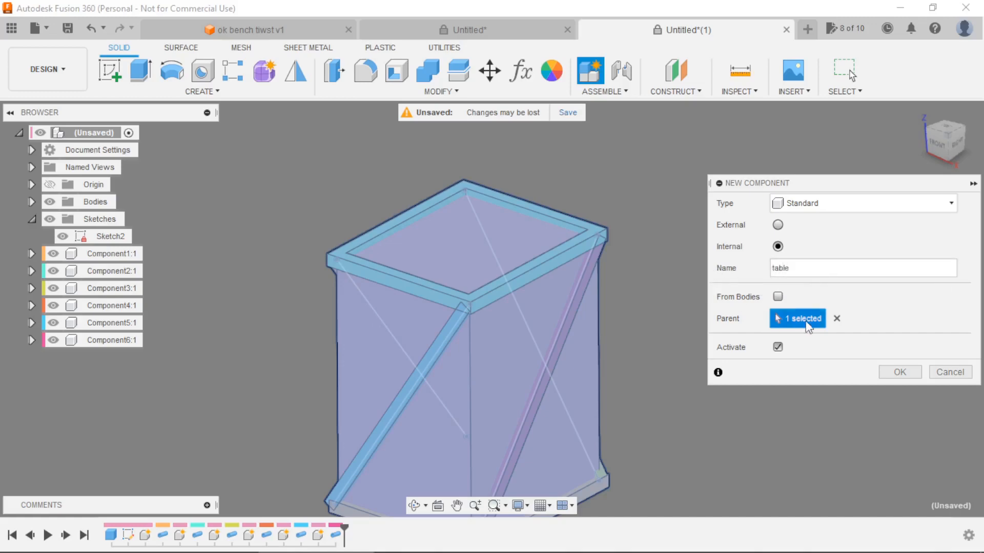
pyautogui.click(900, 372)
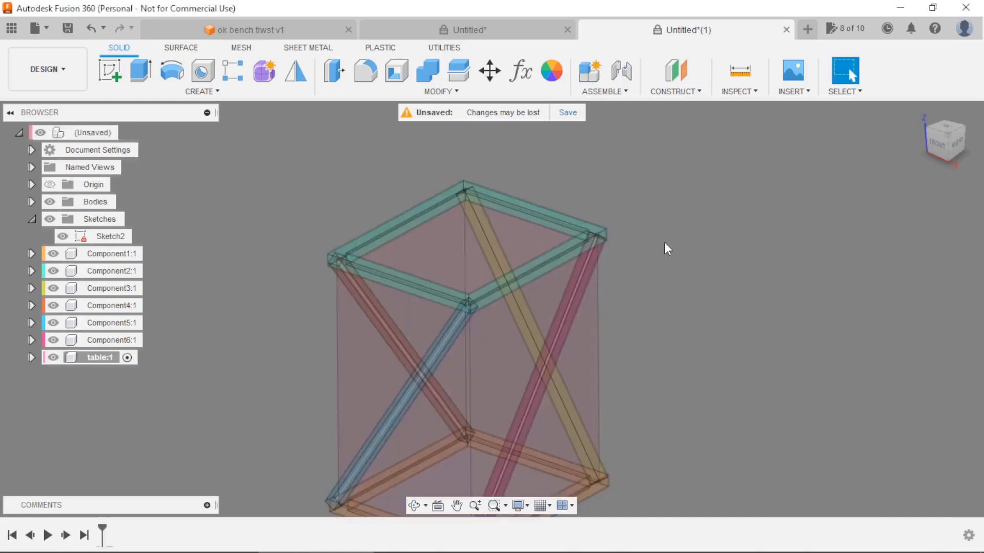
# Start a sketch in the table component on the top face of the upper pipe ring.
pyautogui.click(109, 70)
pyautogui.scroll(3, 307, 204)
pyautogui.scroll(2, 377, 279)
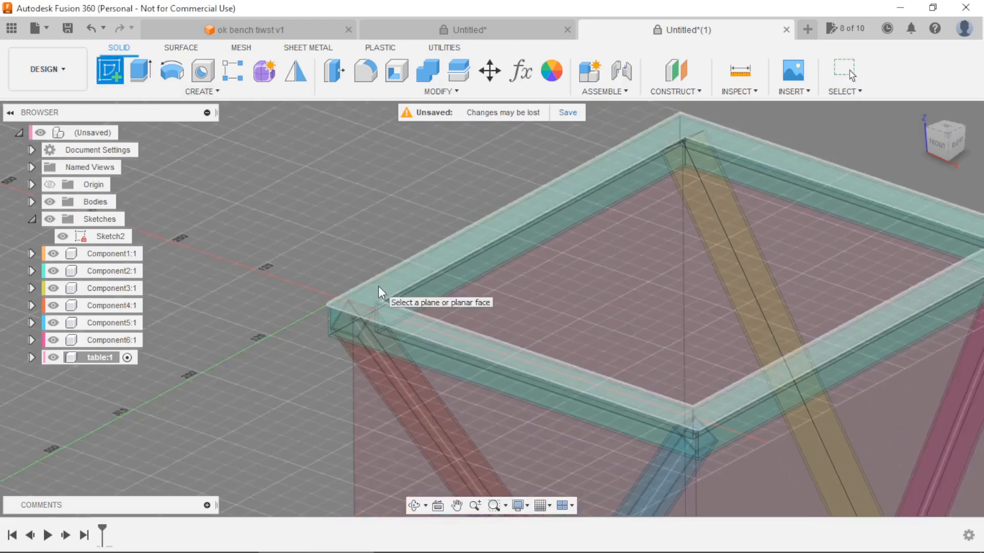
pyautogui.click(380, 293)
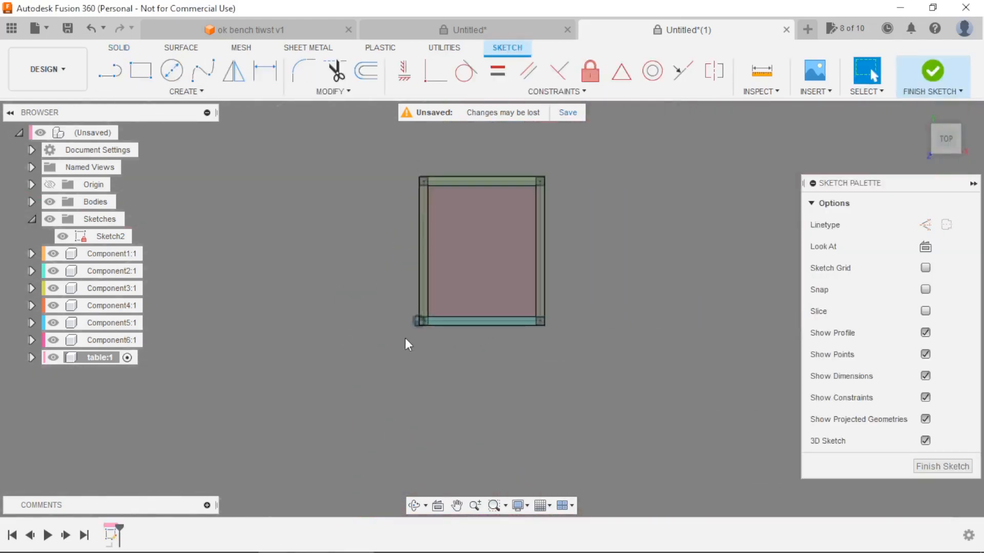
pyautogui.scroll(2, 447, 276)
pyautogui.scroll(-2, 450, 271)
pyautogui.scroll(3, 492, 266)
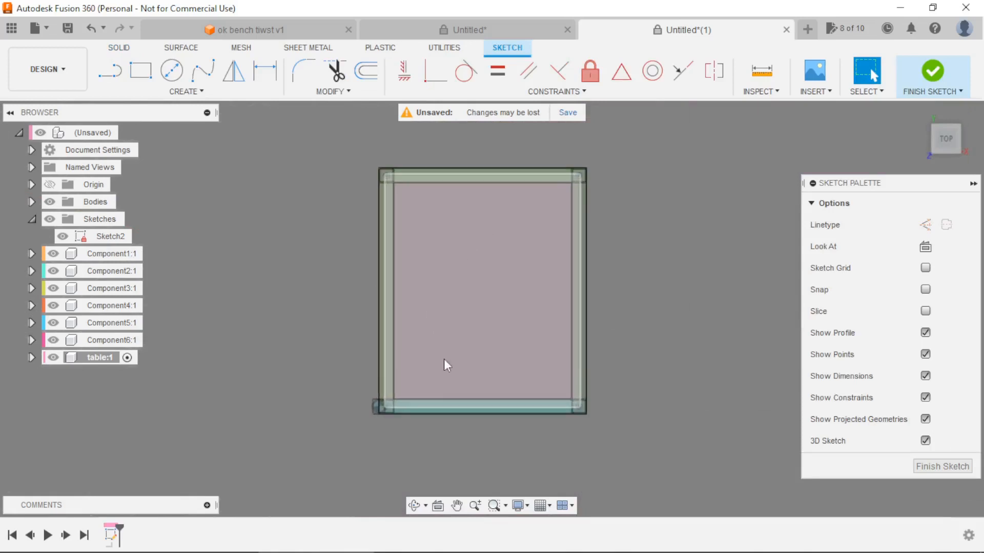
# Draw a horizontal line across the frame between the midpoints of the two longer rails' centre lines.
pyautogui.click(136, 71)
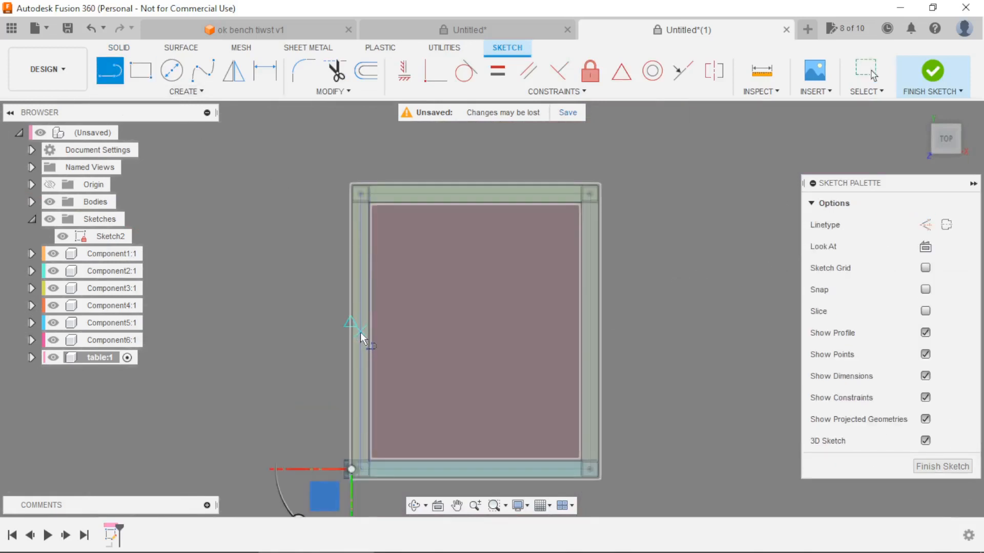
pyautogui.click(361, 332)
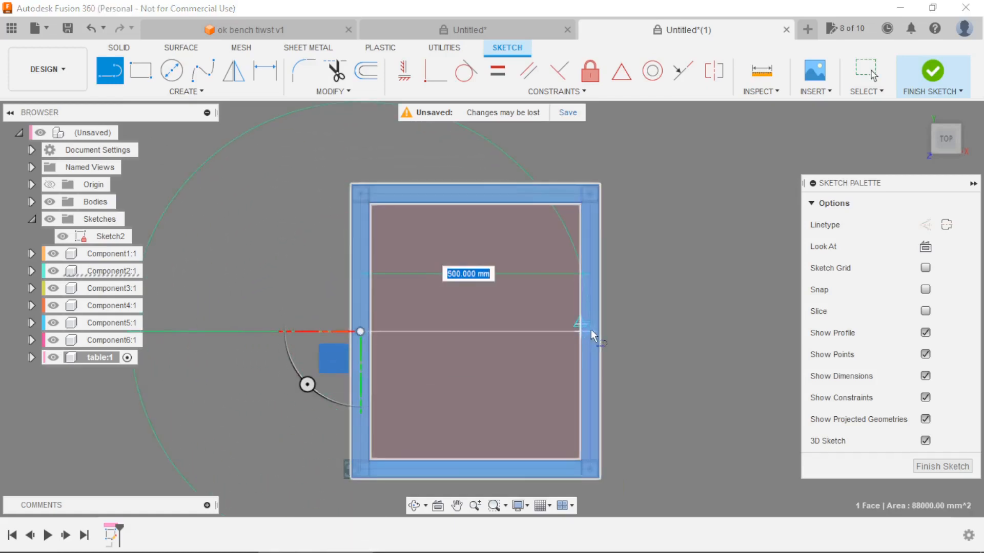
pyautogui.click(591, 331)
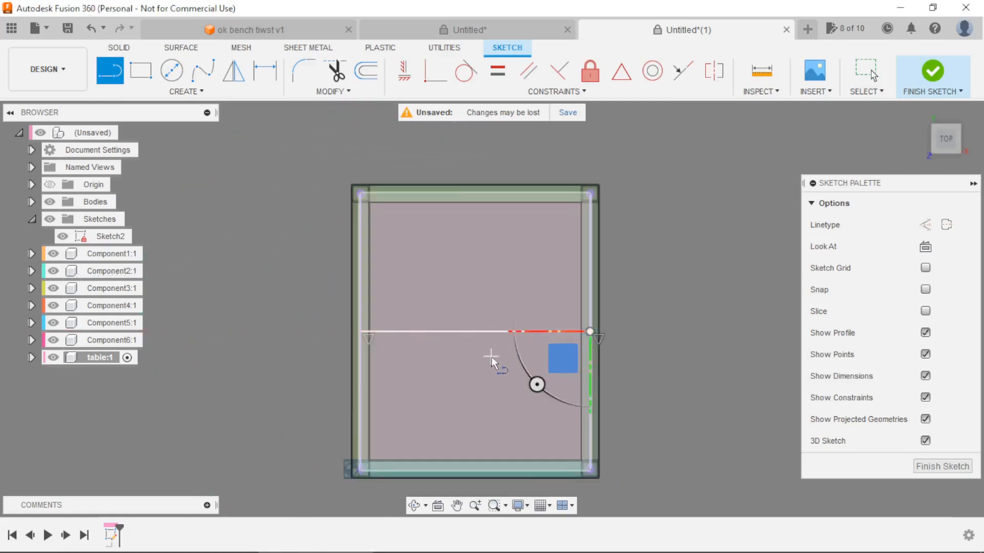
pyautogui.press('Escape')
# Turn off 3D sketching and convert the line across the middle of the frame to construction.
pyautogui.click(491, 332)
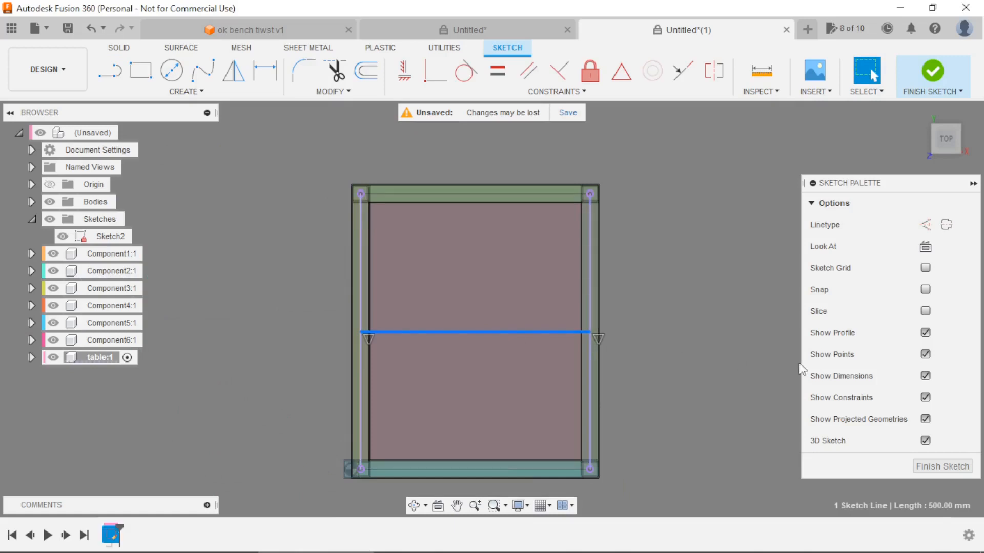
pyautogui.click(925, 441)
pyautogui.click(620, 328)
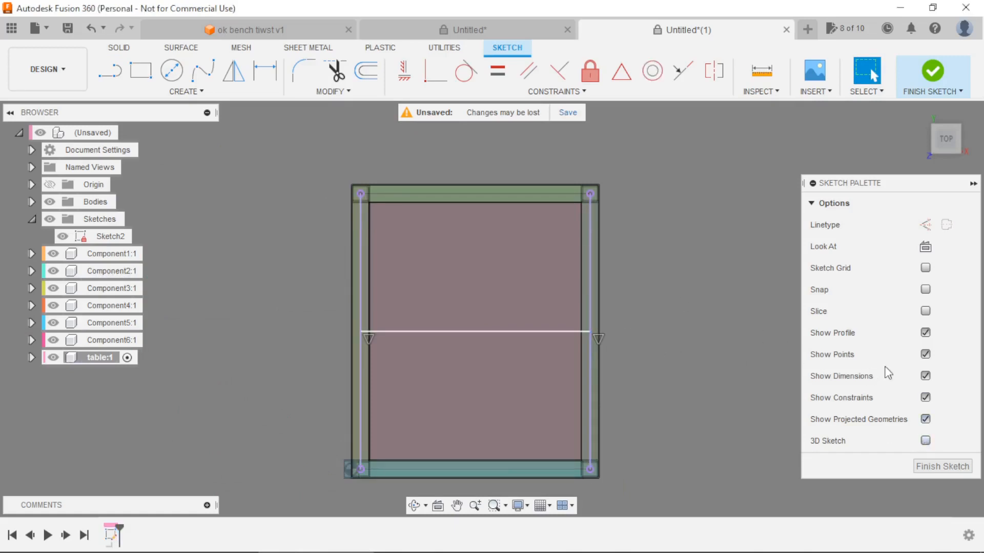
pyautogui.click(533, 332)
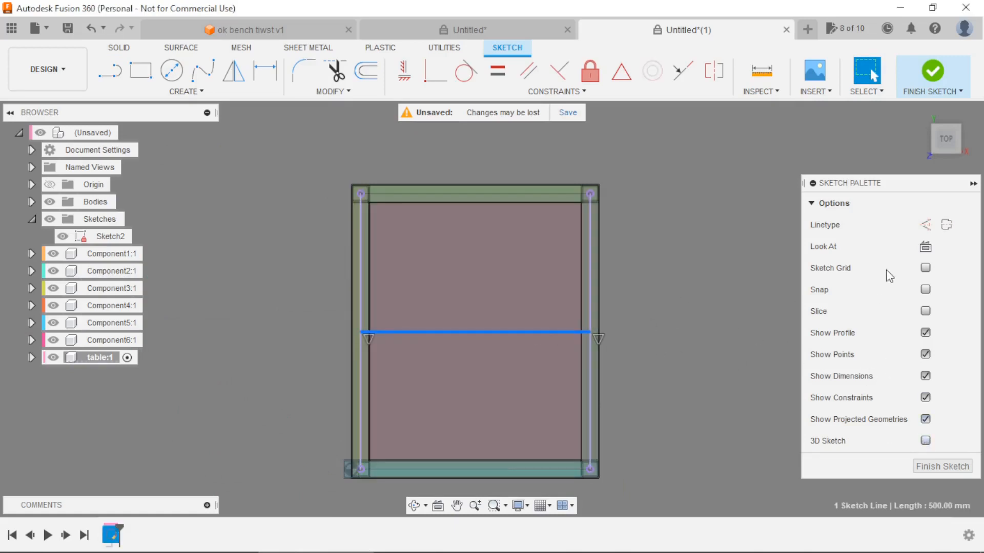
pyautogui.click(925, 225)
pyautogui.scroll(-2, 634, 268)
pyautogui.scroll(3, 654, 347)
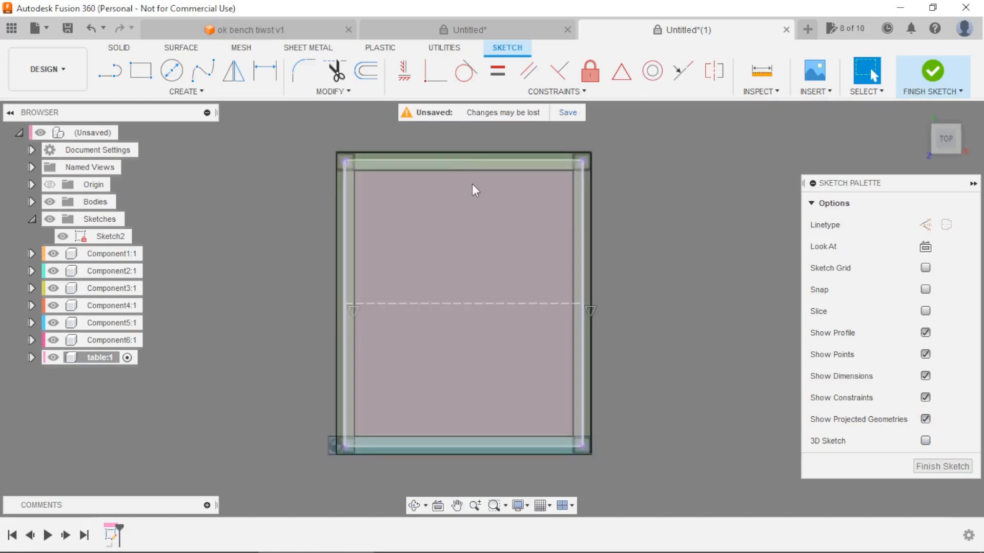
pyautogui.scroll(1, 435, 131)
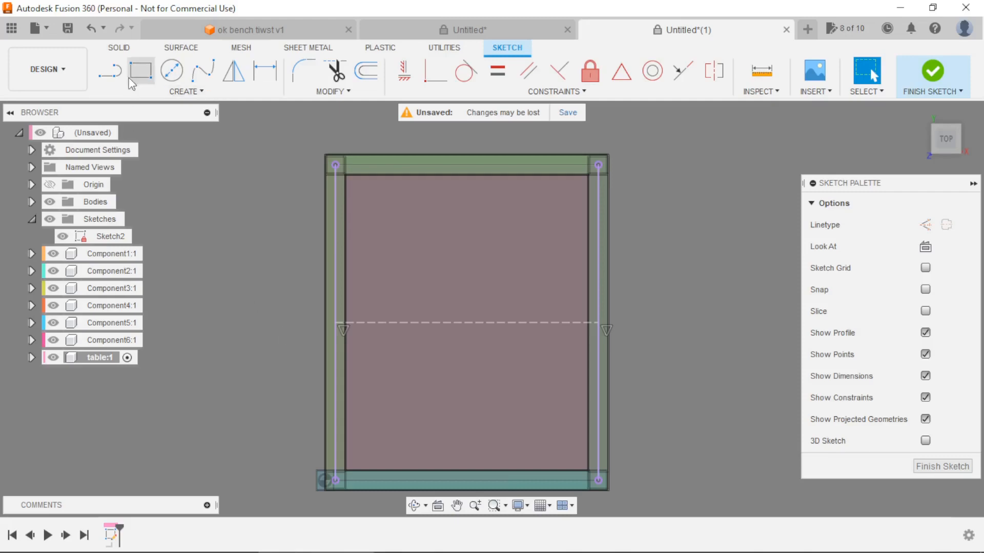
# Sketch a rectangle about 216 mm high over the lower half of the frame, below the construction line.
pyautogui.click(141, 70)
pyautogui.click(294, 340)
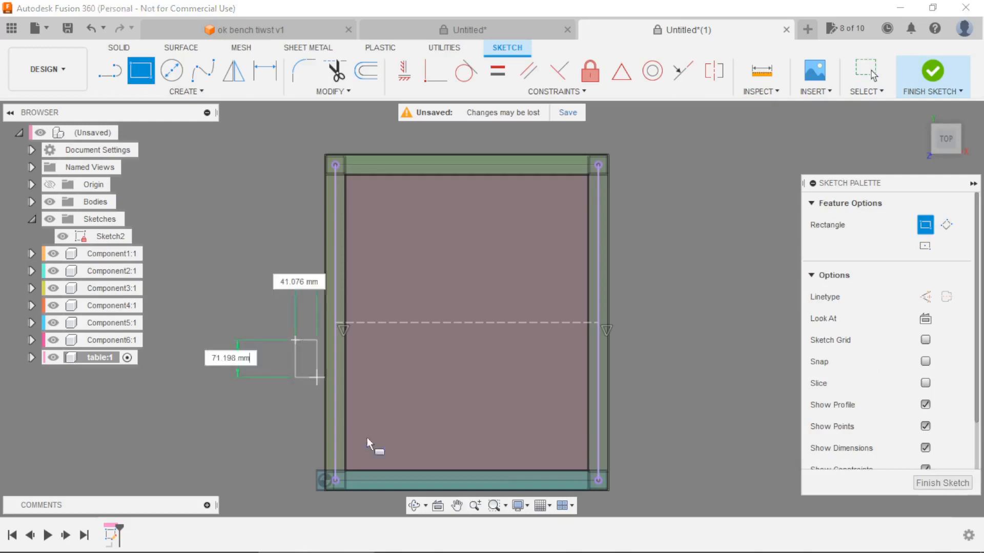
pyautogui.click(492, 454)
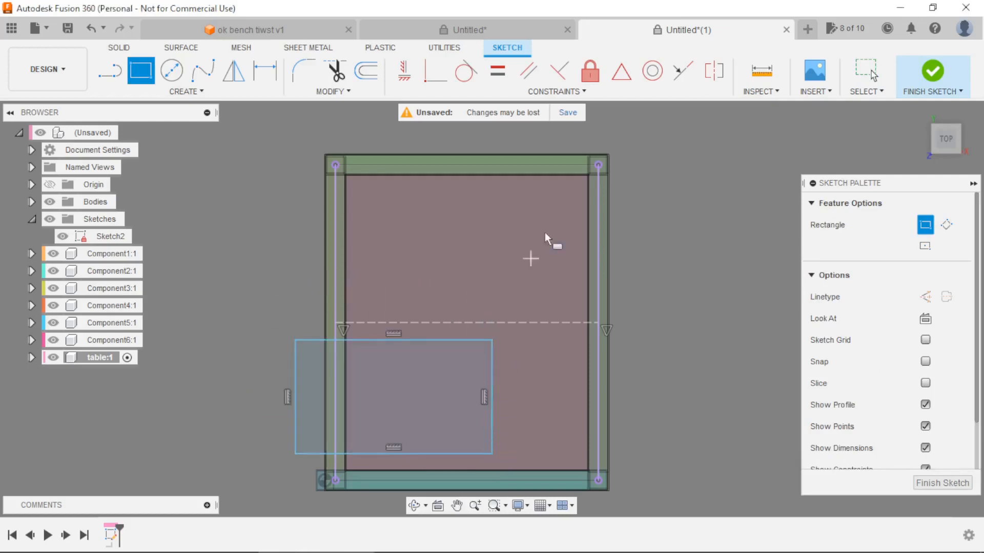
# Apply a midpoint constraint between the rectangle's upper edge and the horizontal construction line.
pyautogui.click(621, 77)
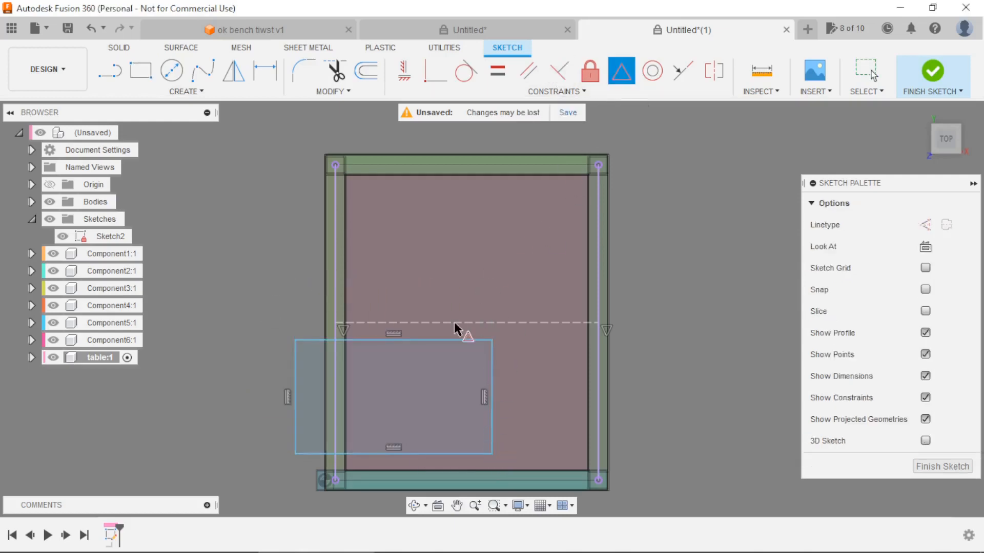
pyautogui.click(451, 340)
pyautogui.click(467, 323)
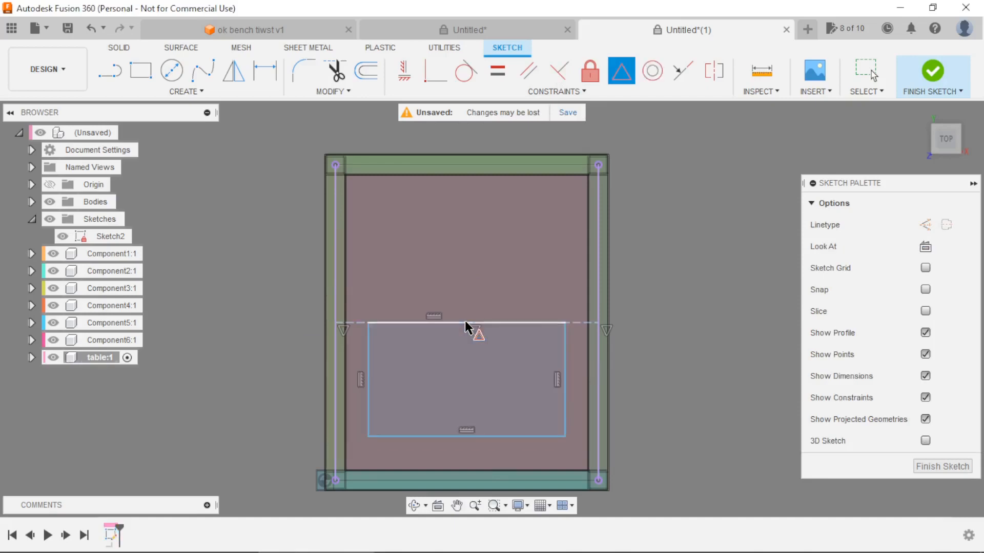
# Dimension the rectangle's vertical side with the expression sideB/2.
pyautogui.scroll(-3, 424, 345)
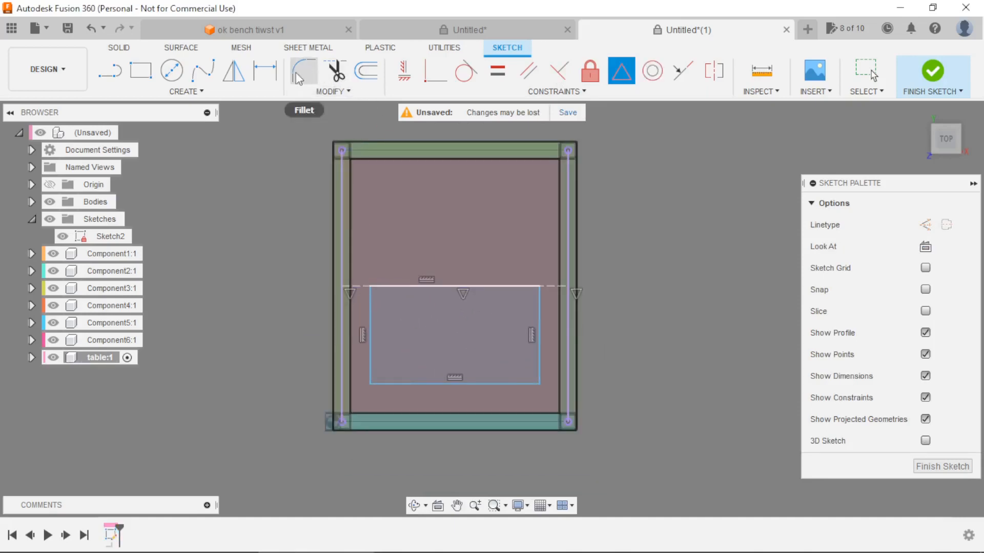
pyautogui.click(265, 71)
pyautogui.click(370, 354)
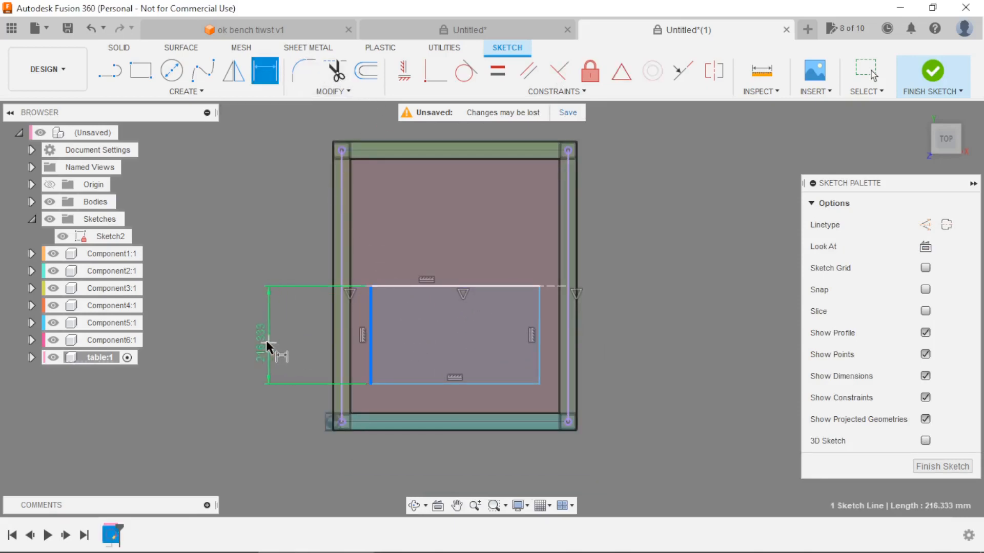
pyautogui.click(263, 338)
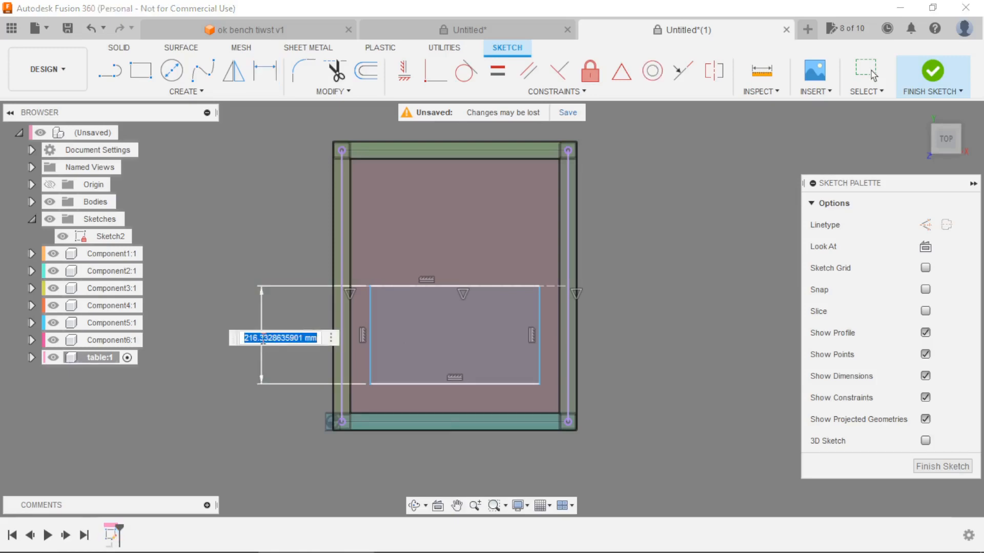
pyautogui.write('si')
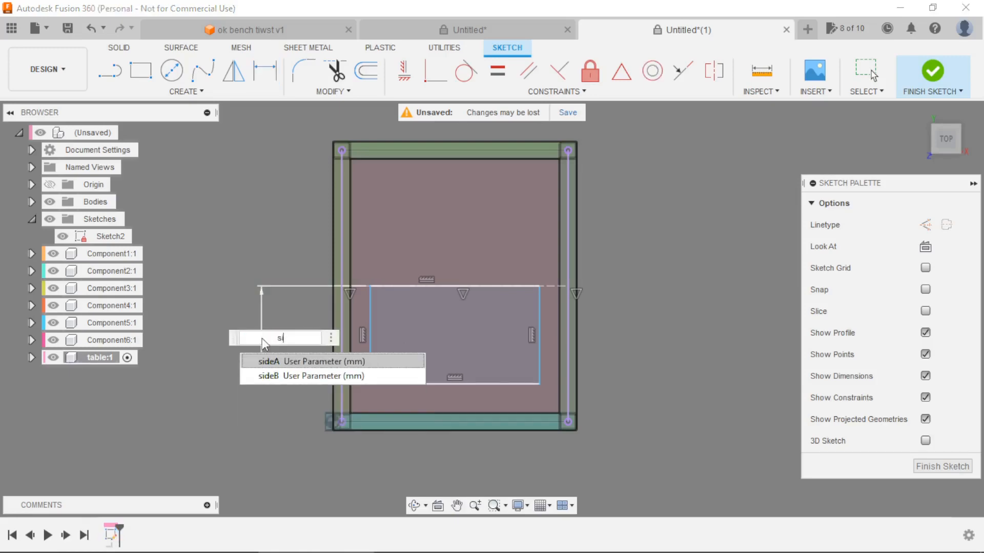
pyautogui.press('Down')
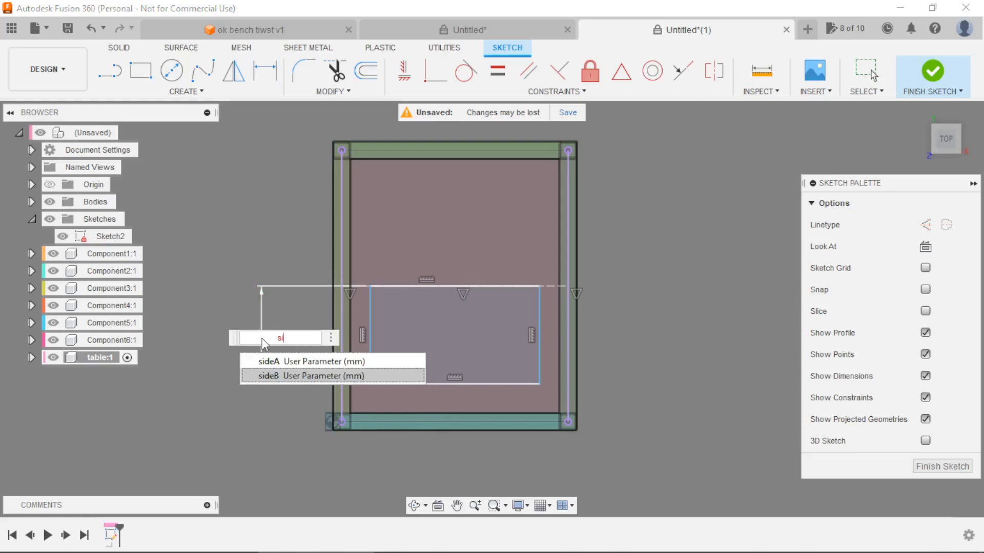
pyautogui.press('Return')
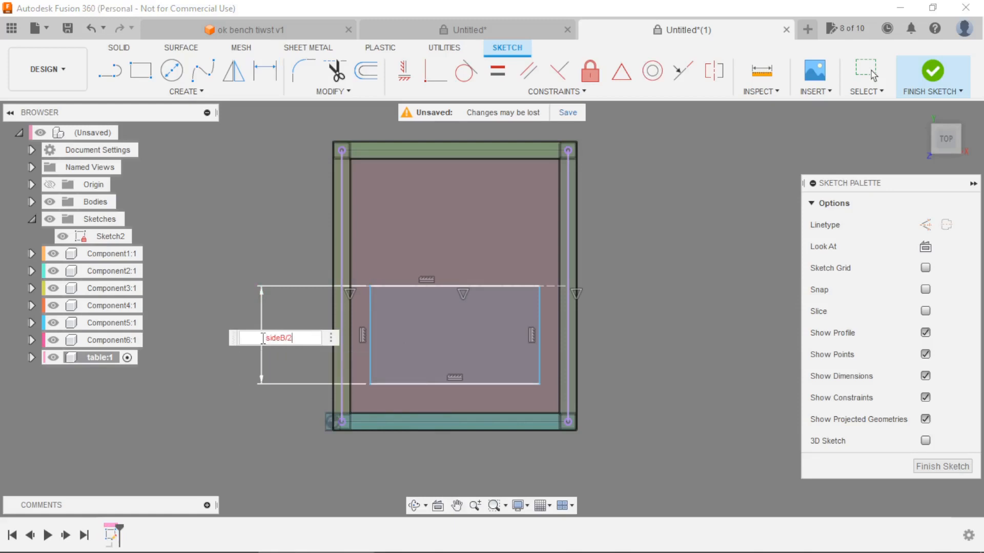
pyautogui.press('Return')
# Change the rectangle's height dimension to the expression sideA/2.
pyautogui.scroll(-3, 400, 340)
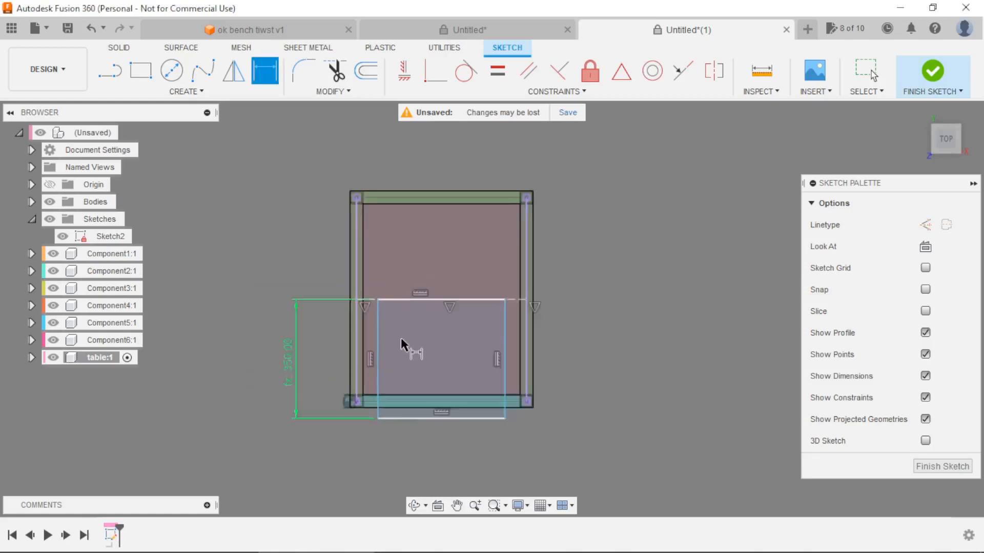
pyautogui.scroll(2, 401, 338)
pyautogui.scroll(1, 373, 361)
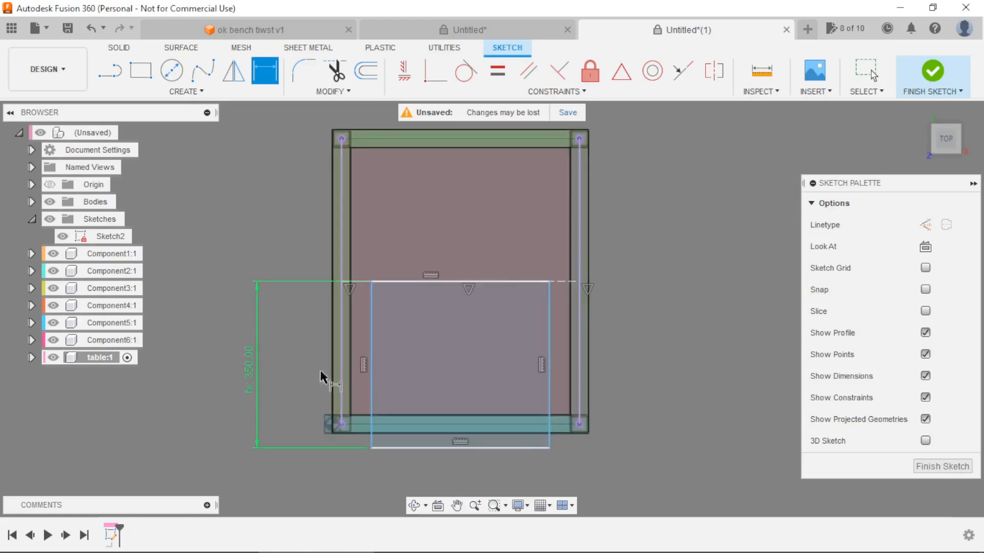
pyautogui.doubleClick(251, 370)
pyautogui.write('side')
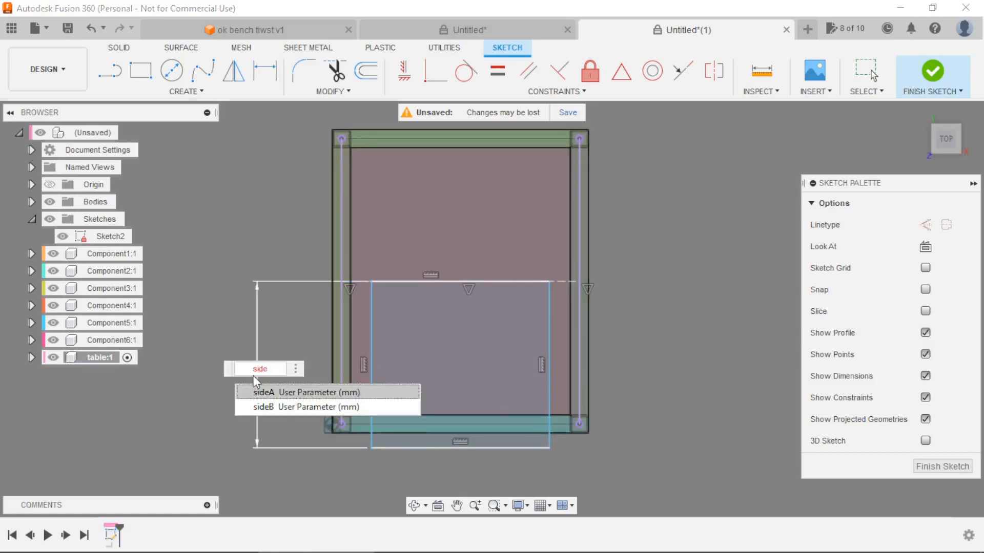
pyautogui.press('Return')
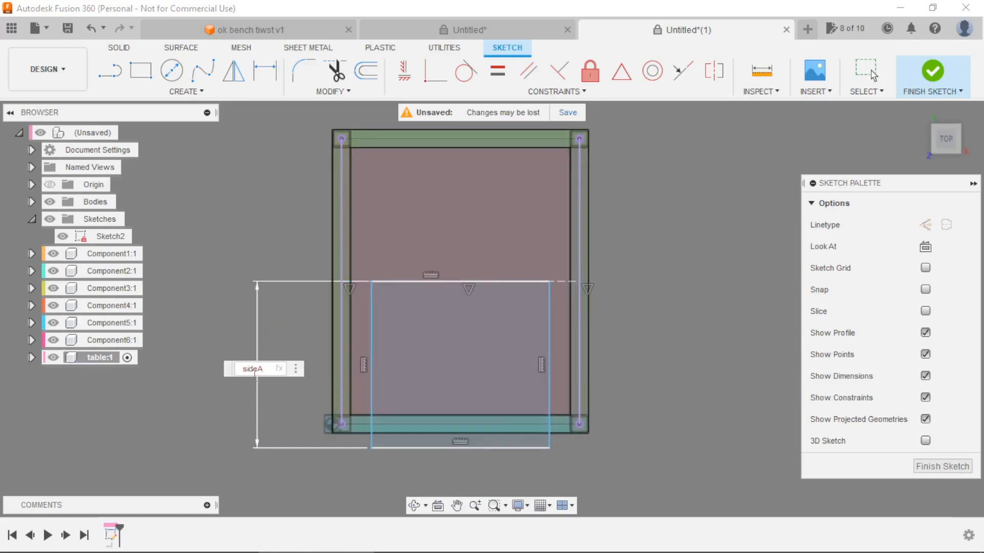
pyautogui.write('/2')
pyautogui.press('Return')
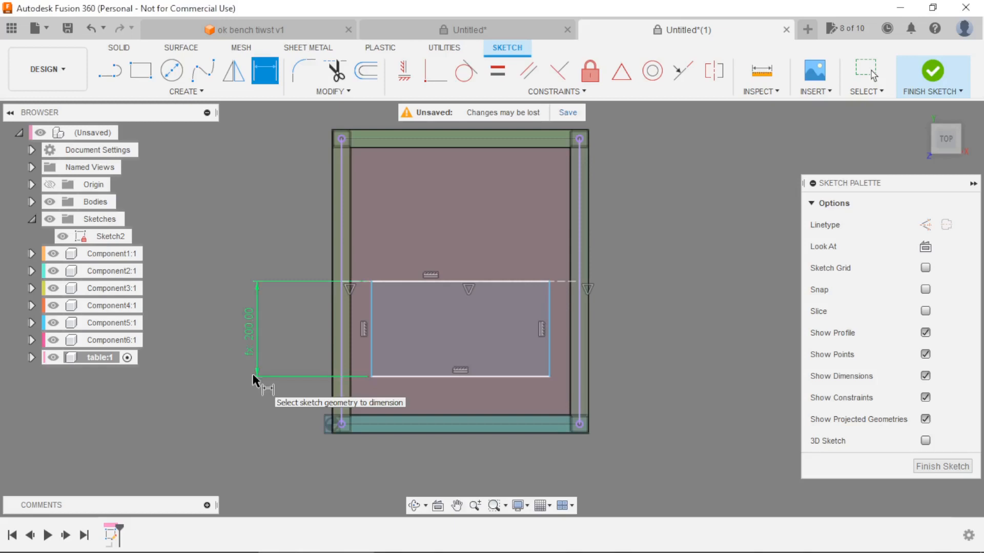
# Change the rectangle's height dimension to the expression (sideB+section)/2.
pyautogui.doubleClick(253, 343)
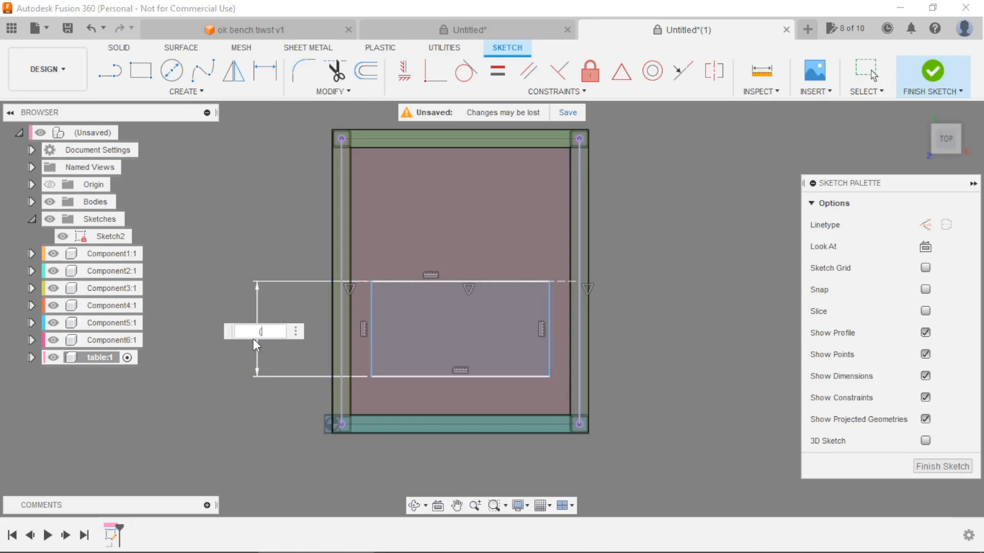
pyautogui.write('(s')
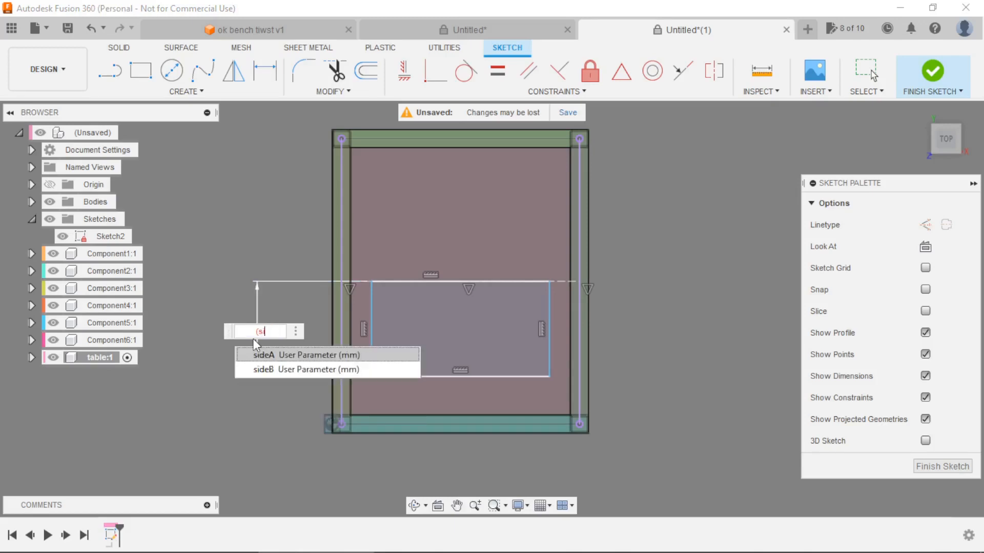
pyautogui.press('Down')
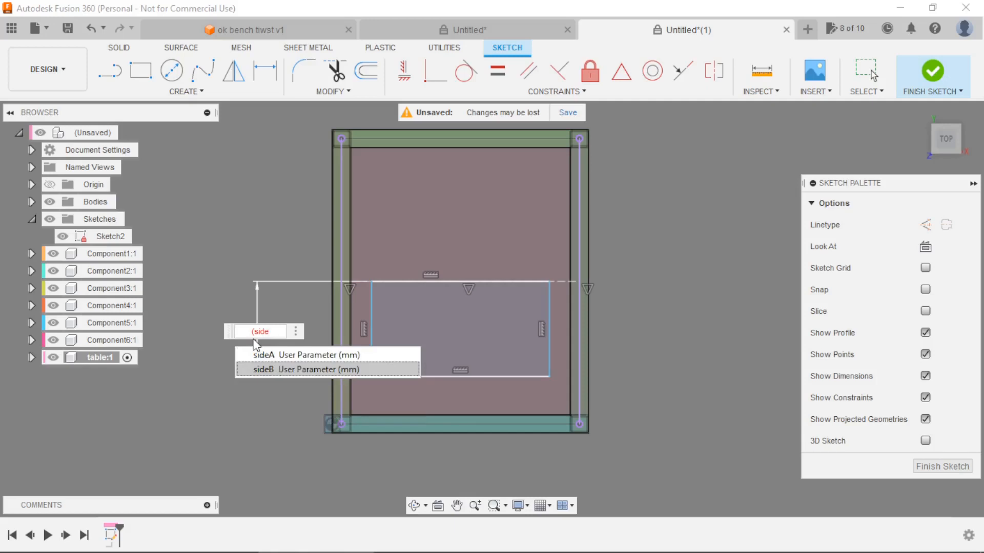
pyautogui.write('ide')
pyautogui.press('Return')
pyautogui.write('+')
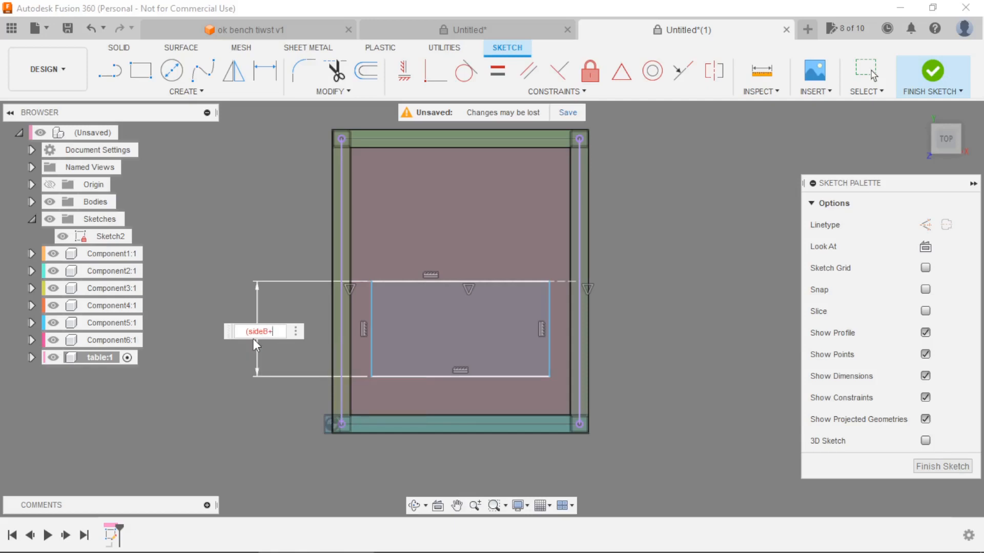
pyautogui.write('t')
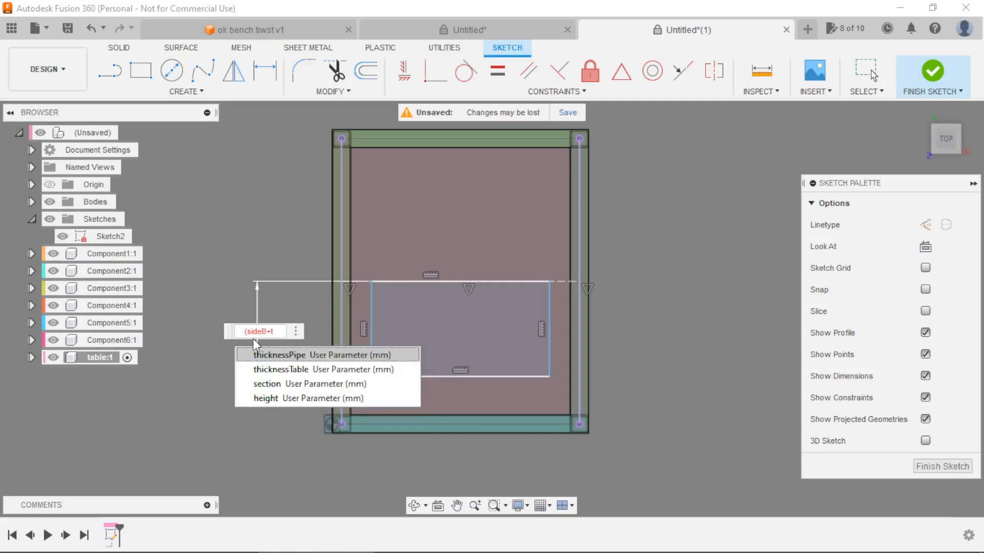
pyautogui.press('Down')
pyautogui.press('Down')
pyautogui.press('Return')
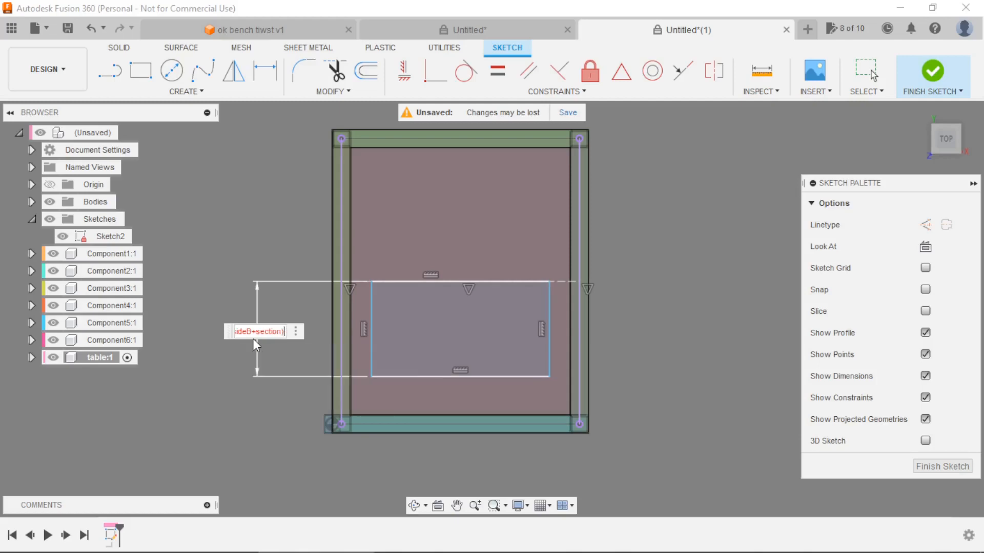
pyautogui.write(')')
pyautogui.press('Return')
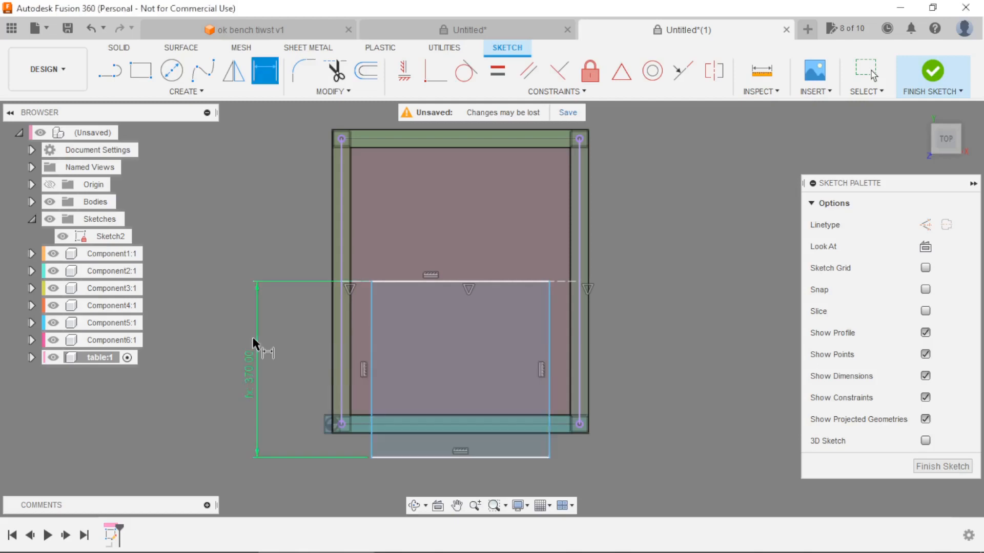
# Dimension the rectangle's lower horizontal edge, trying the parameter sideA as its width.
pyautogui.scroll(-3, 411, 336)
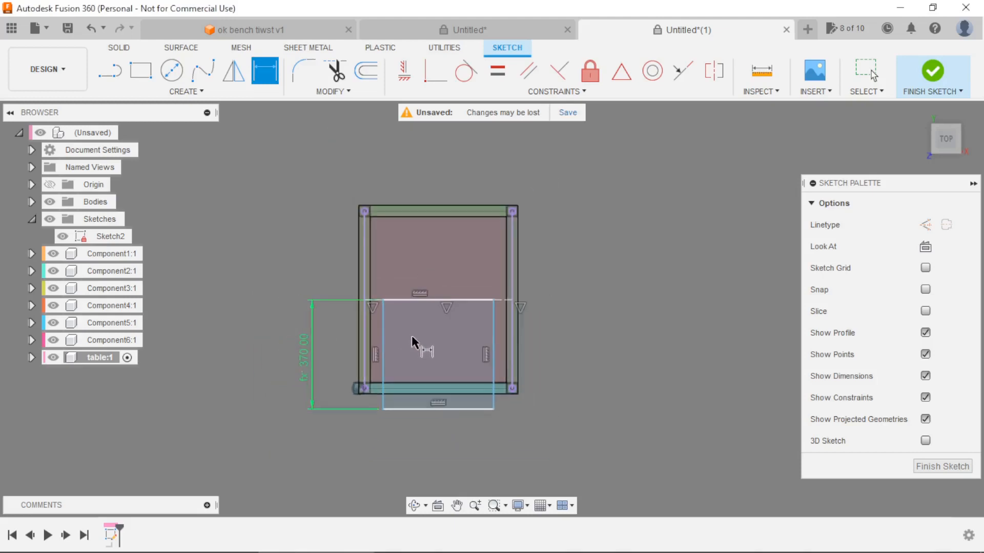
pyautogui.scroll(2, 411, 336)
pyautogui.click(470, 434)
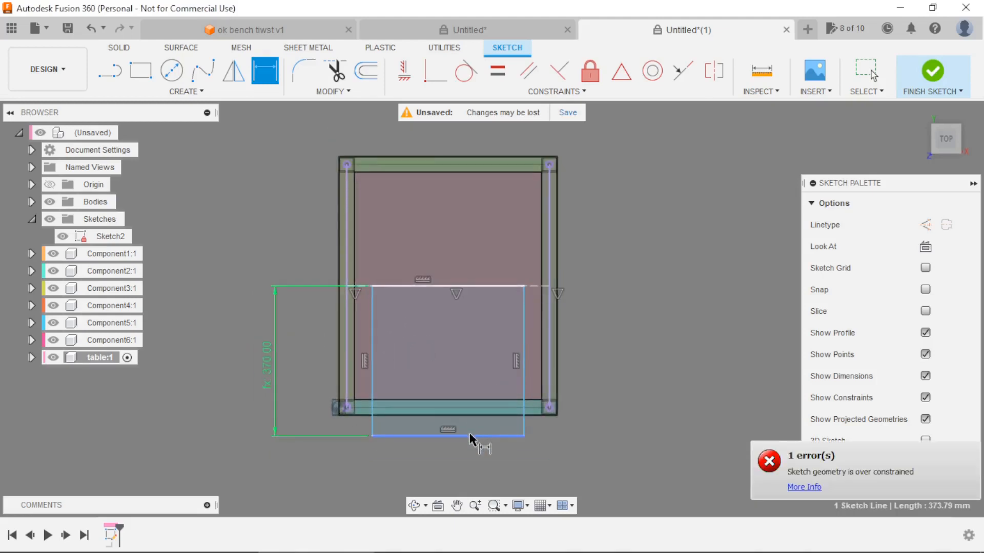
pyautogui.click(463, 464)
pyautogui.write('si')
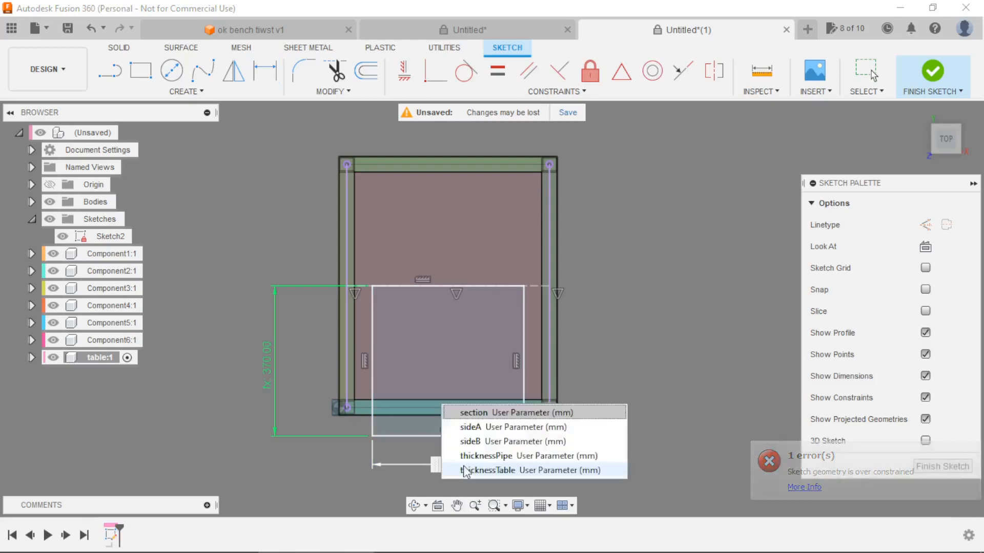
pyautogui.press('Down')
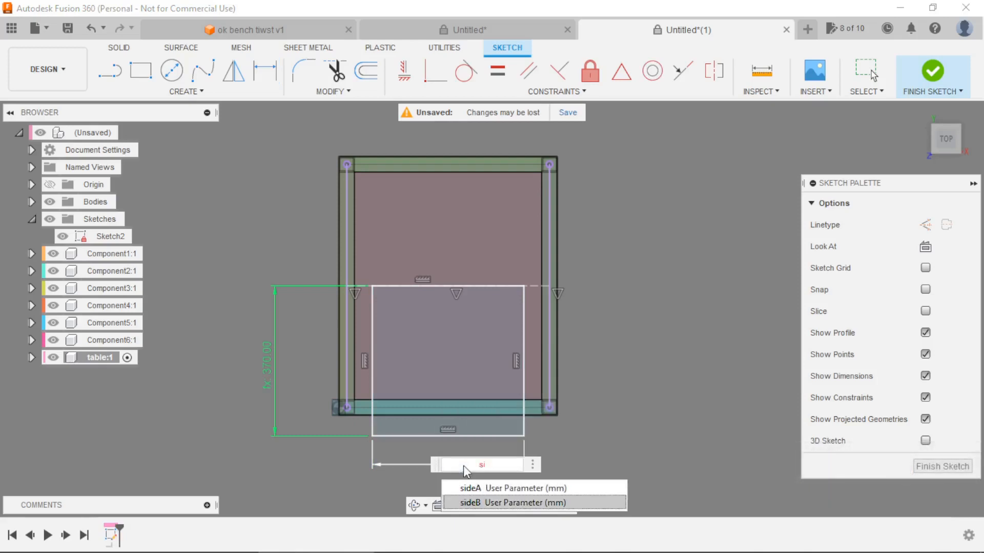
pyautogui.press('Up')
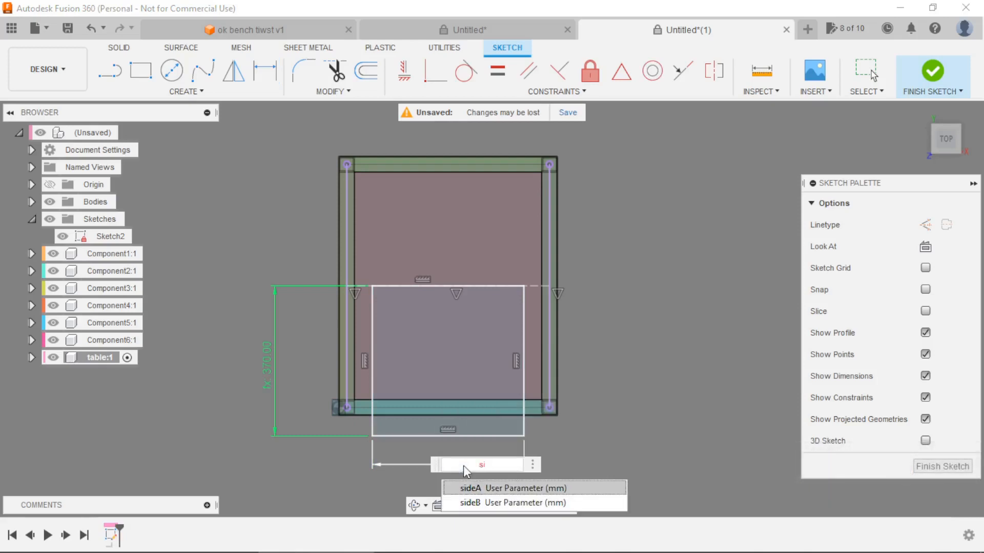
pyautogui.press('Return')
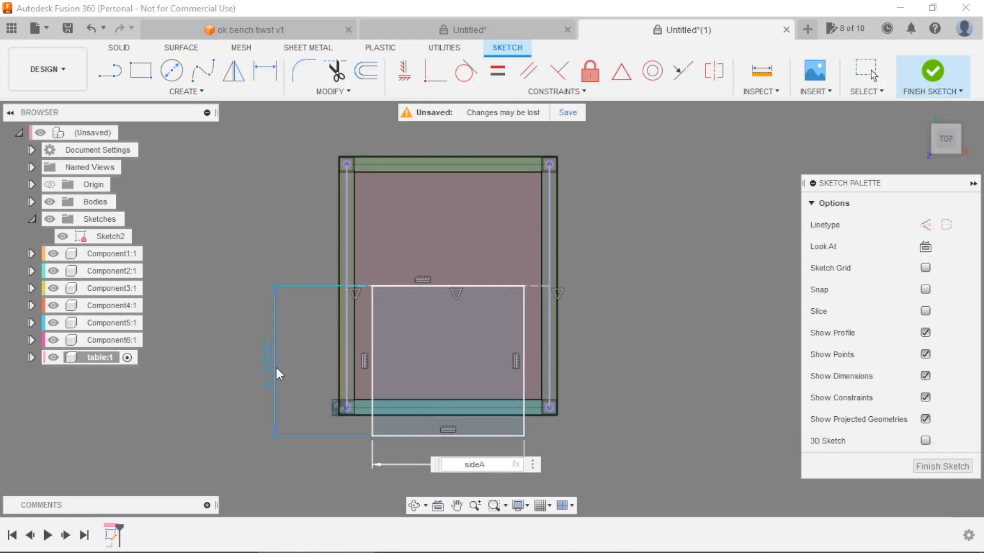
pyautogui.press('Return')
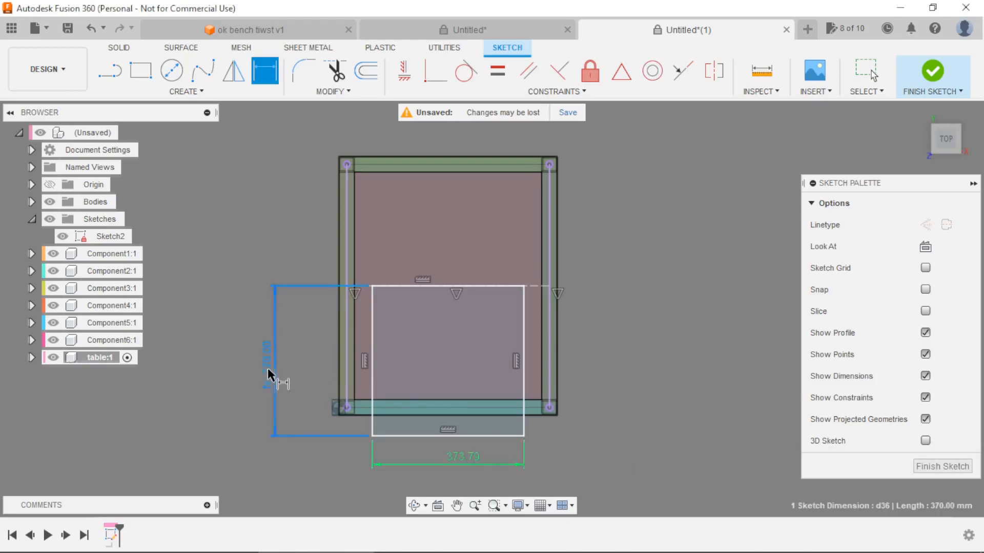
pyautogui.doubleClick(268, 368)
pyautogui.press('Return')
# Set the rectangle's width dimension to the expression sideA+section.
pyautogui.doubleClick(466, 459)
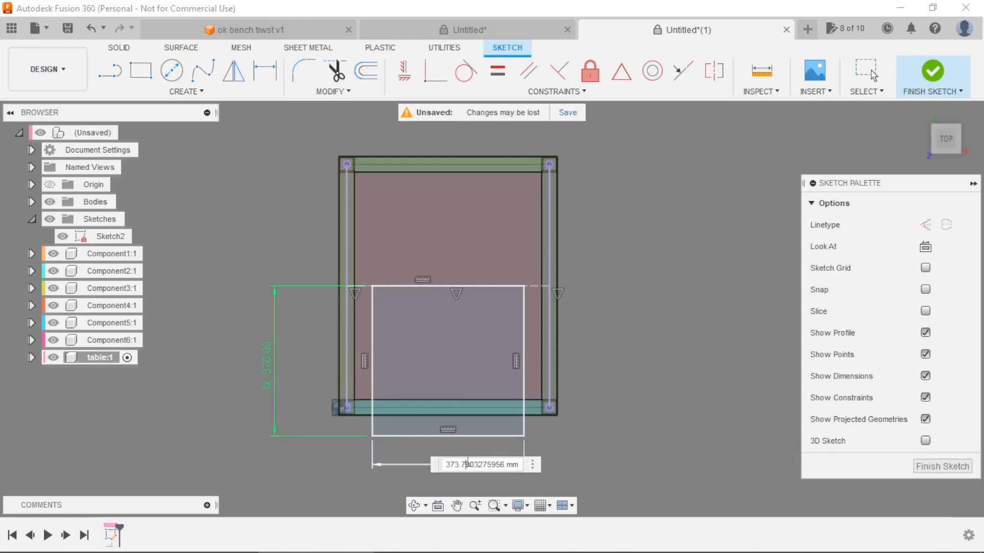
pyautogui.tripleClick(504, 465)
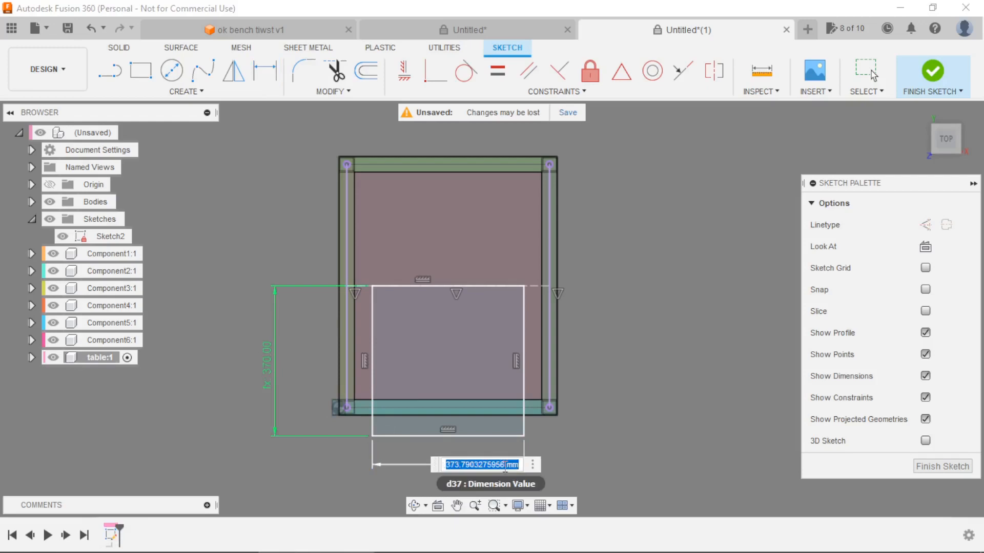
pyautogui.write('side')
pyautogui.press('Down')
pyautogui.press('Up')
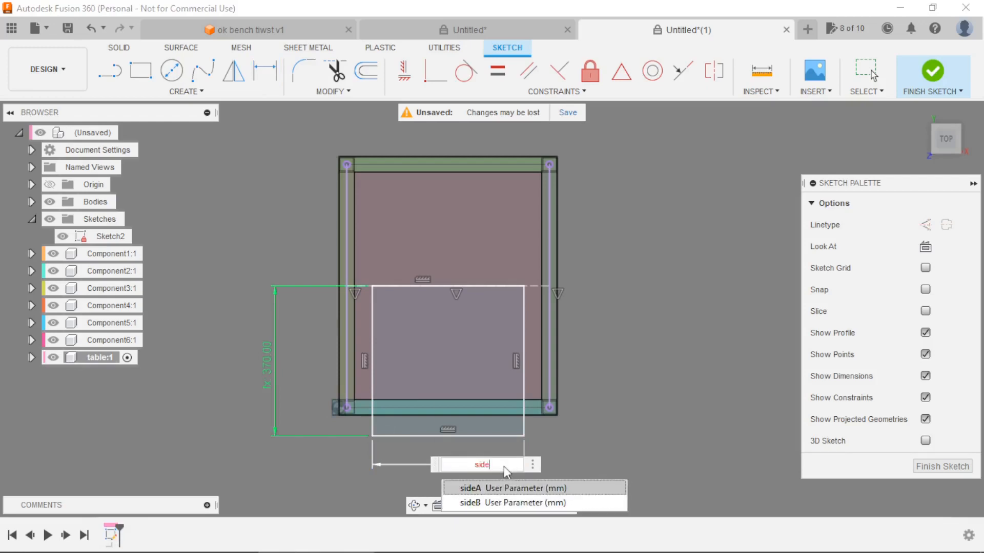
pyautogui.press('Return')
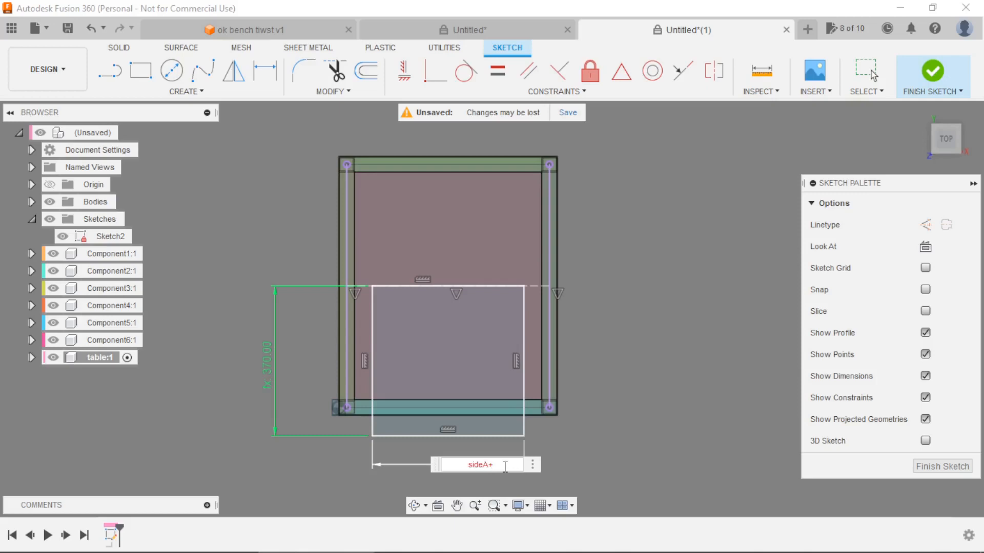
pyautogui.press('Down')
pyautogui.press('Down')
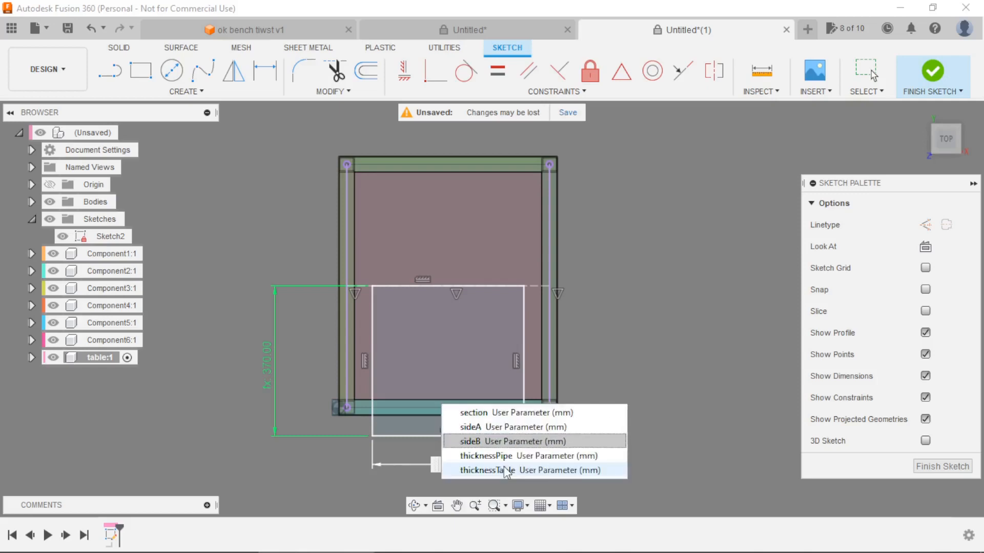
pyautogui.press('Up')
pyautogui.press('Up')
pyautogui.press('Return')
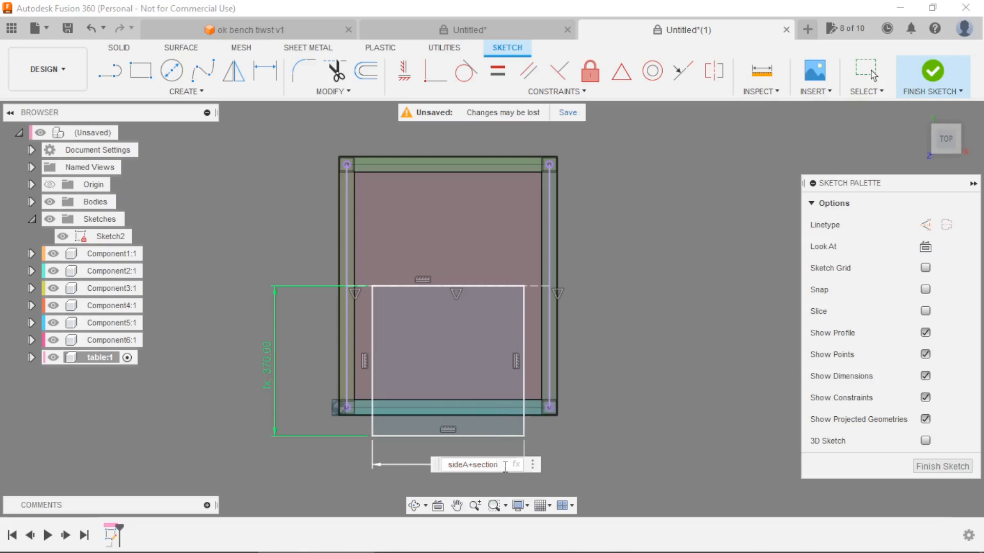
pyautogui.press('Return')
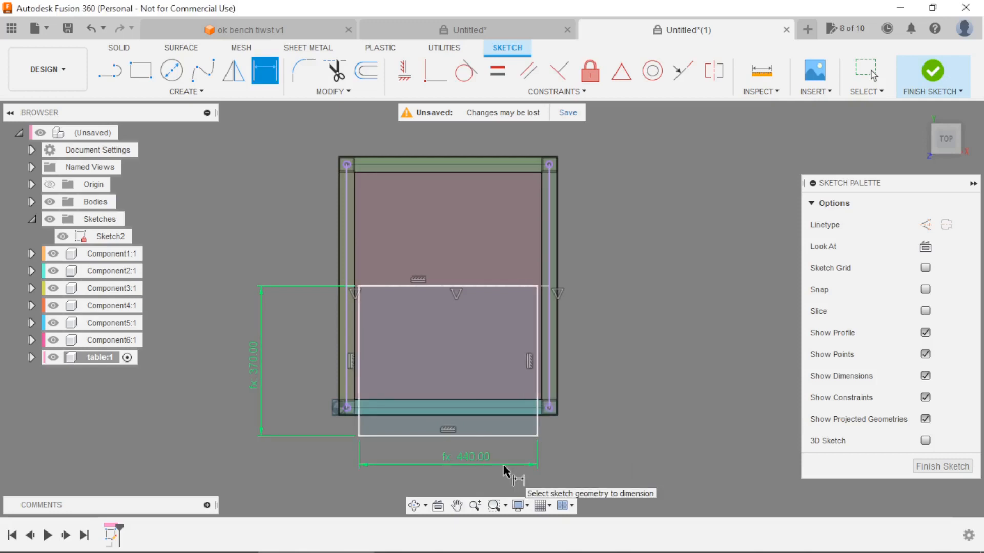
# Extrude the finished rectangle sketch upward by thicknessTable as a new body and reactivate the top-level component.
pyautogui.click(934, 72)
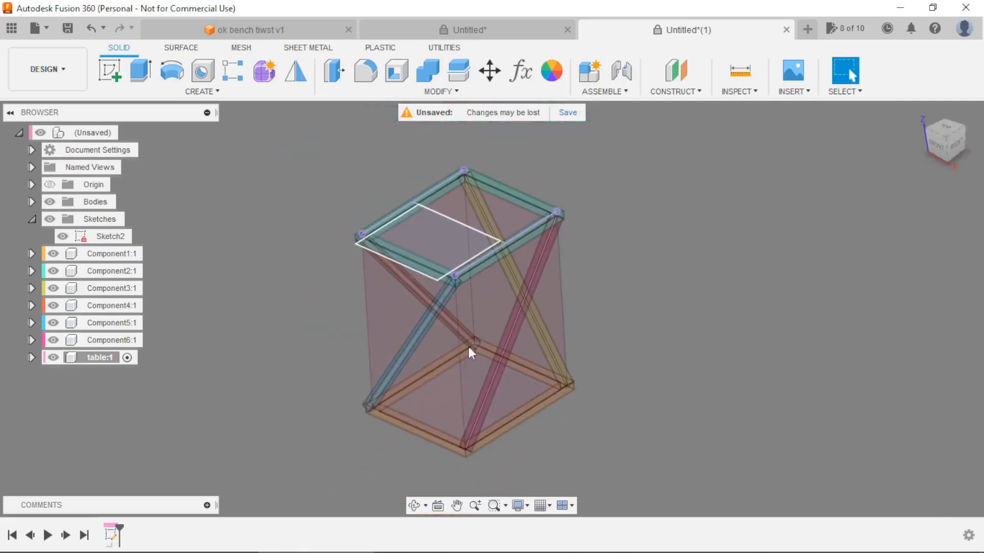
pyautogui.scroll(2, 402, 165)
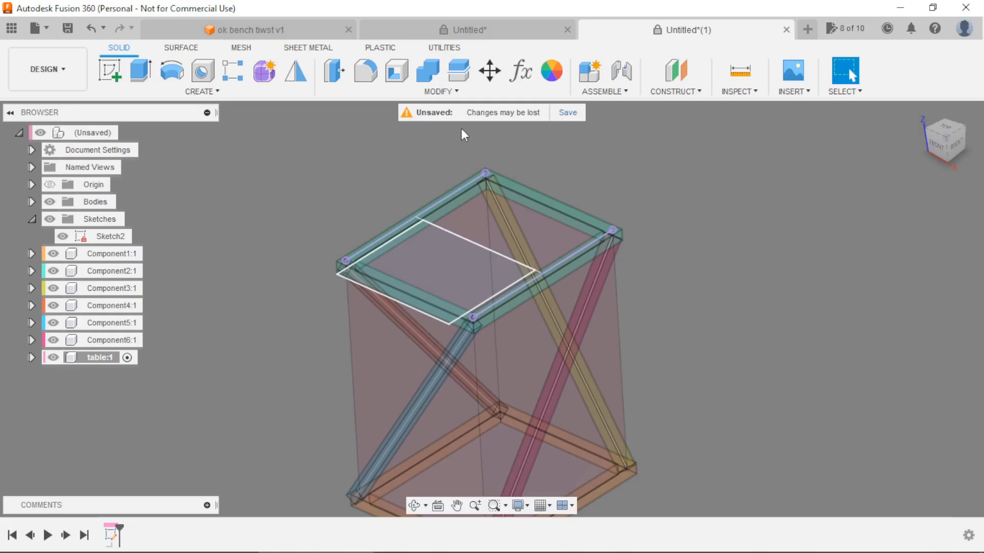
pyautogui.click(140, 70)
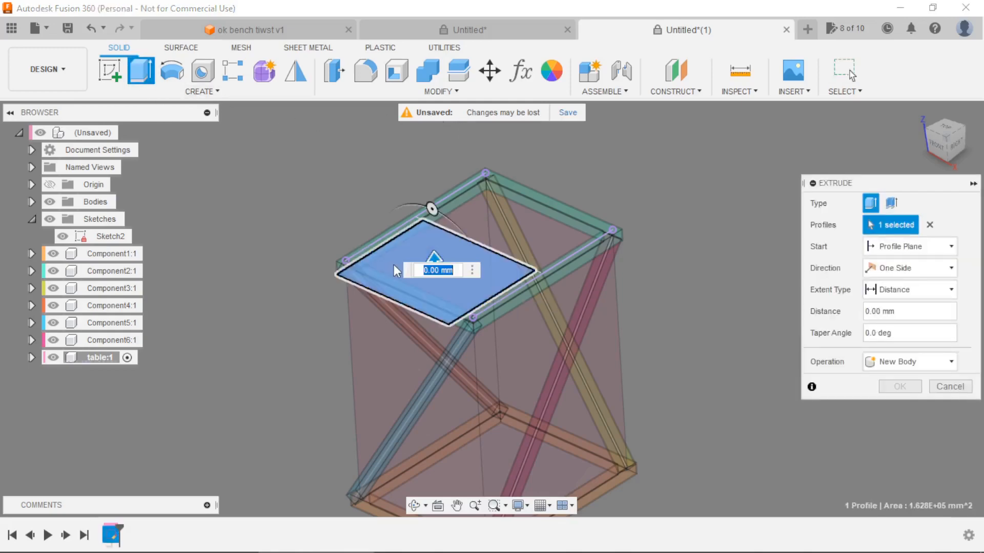
pyautogui.write('t')
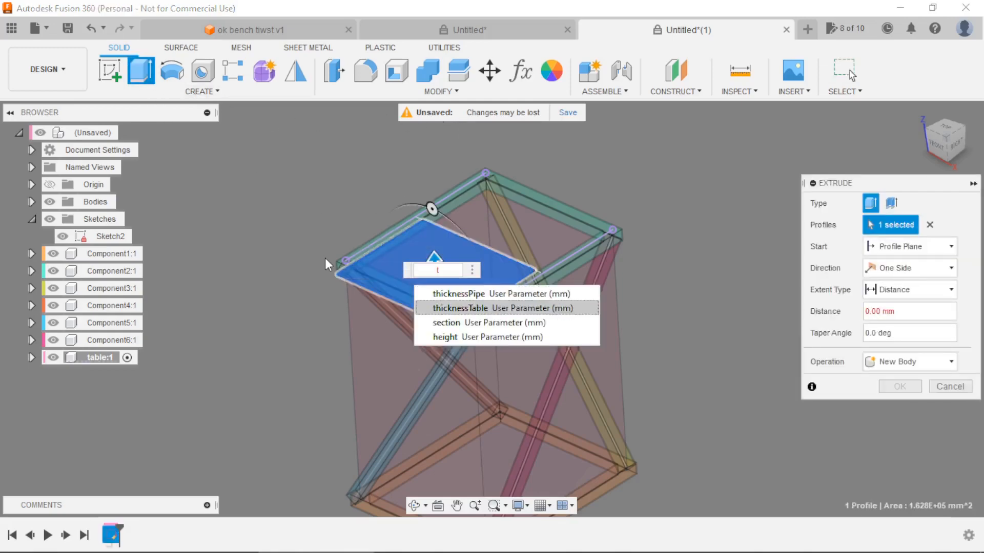
pyautogui.press('Return')
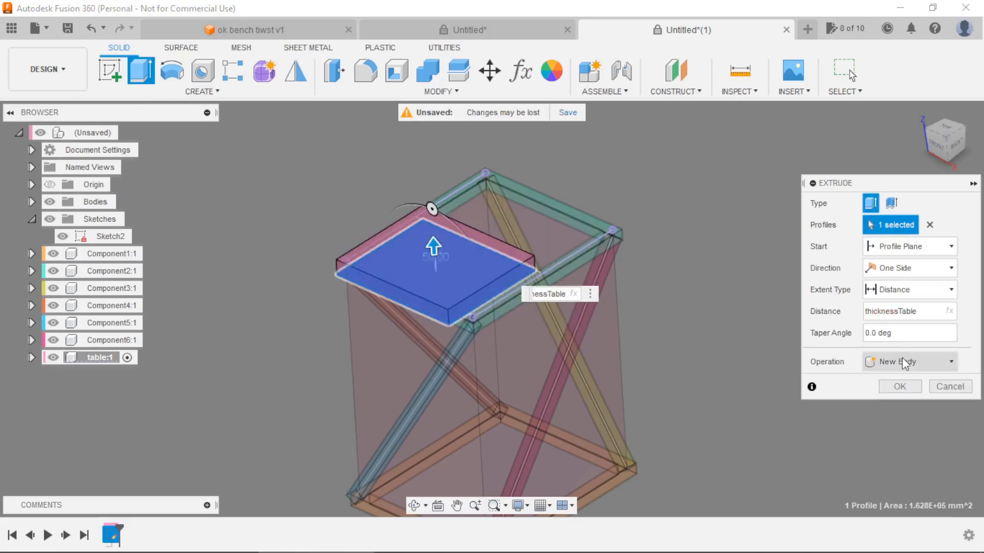
pyautogui.click(900, 387)
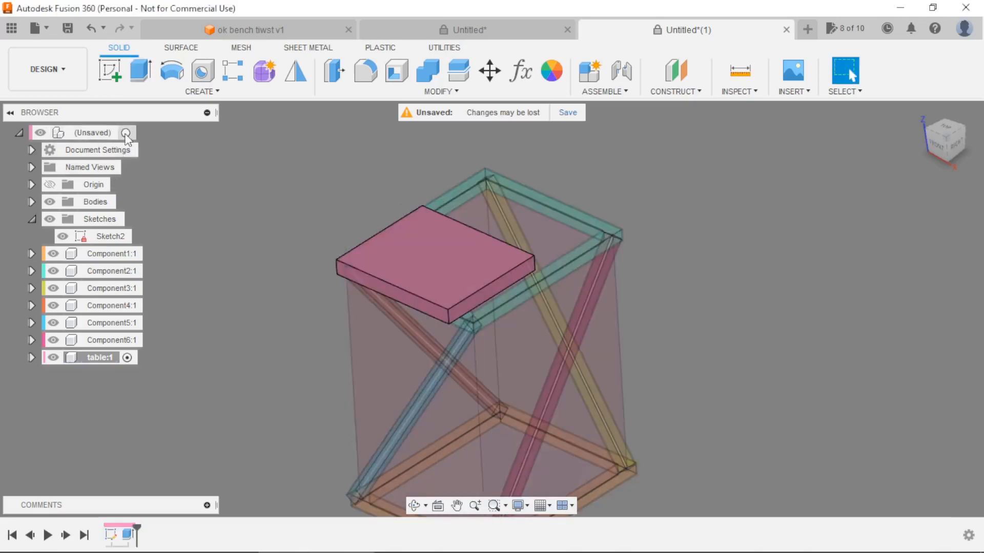
pyautogui.click(128, 133)
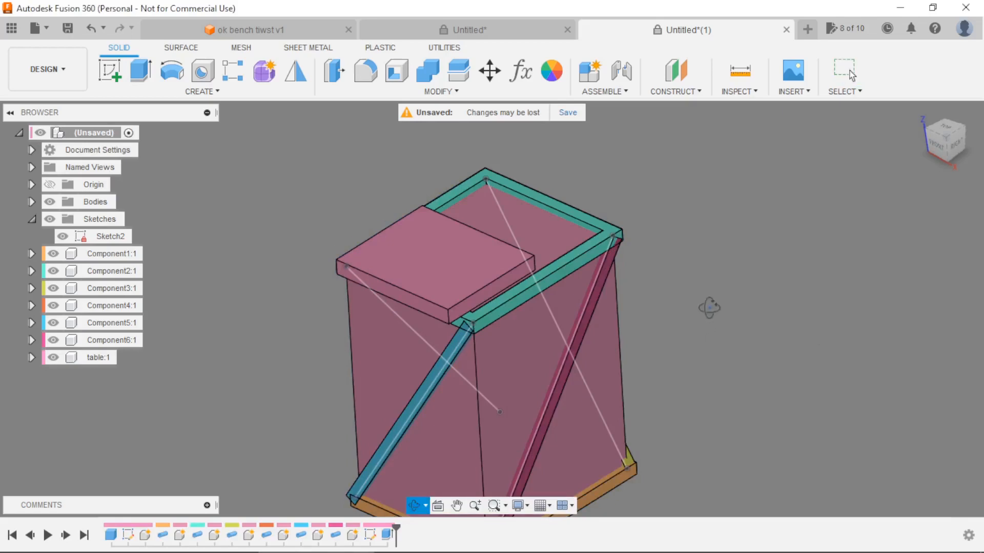
# Edit the base box feature so its length is sideA and its width is sideB.
pyautogui.keyDown('shift'); pyautogui.moveTo(707, 307); pyautogui.dragTo(591, 305, button='middle'); pyautogui.keyUp('shift')
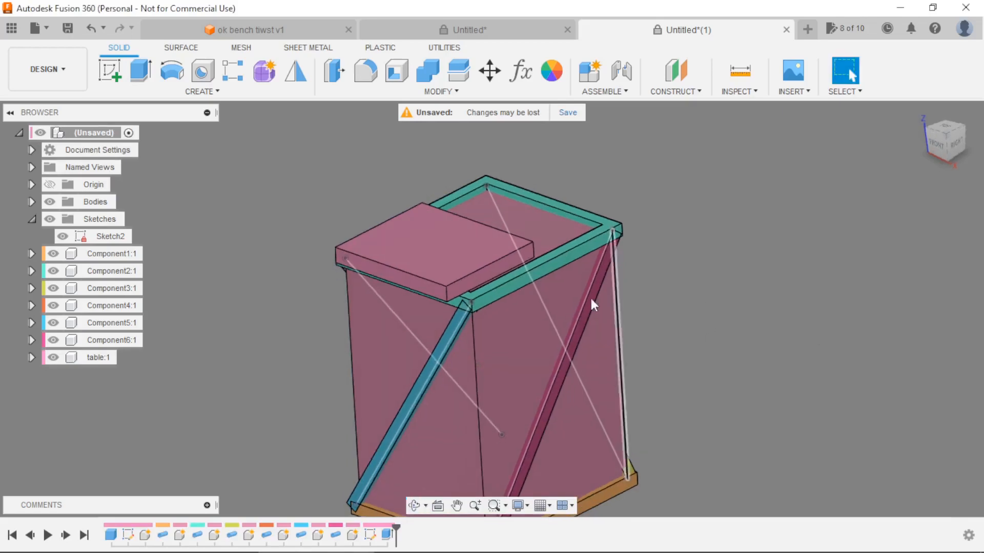
pyautogui.doubleClick(109, 536)
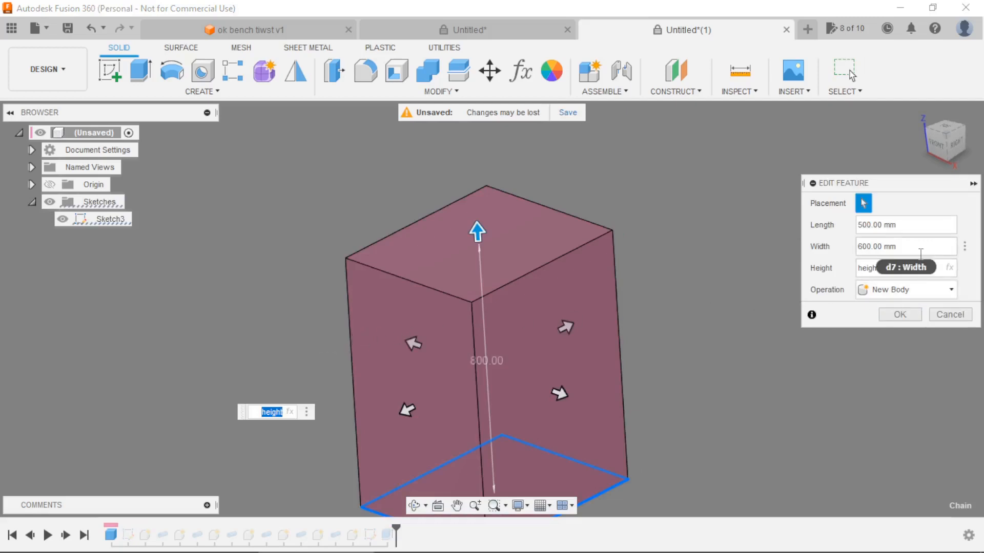
pyautogui.moveTo(924, 231); pyautogui.dragTo(891, 226)
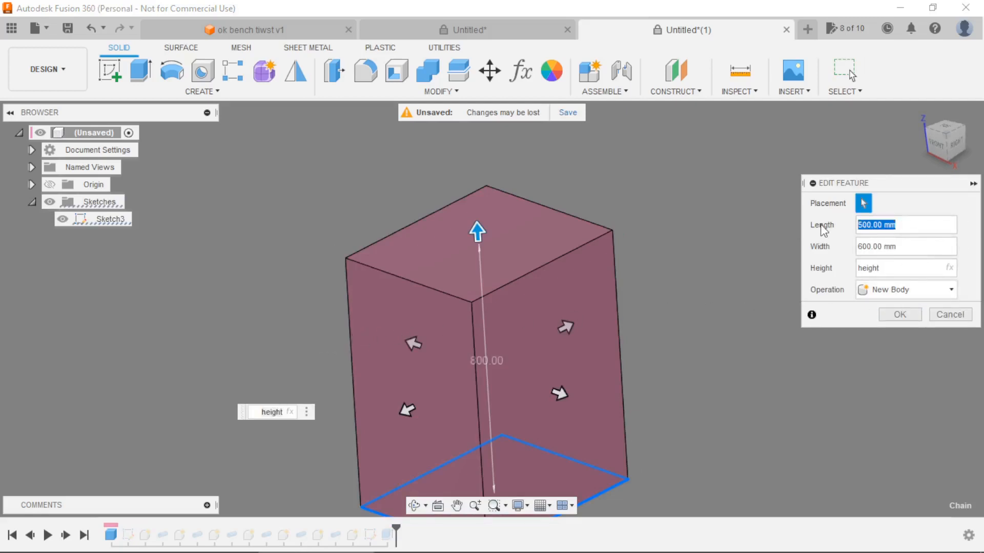
pyautogui.write('sideA')
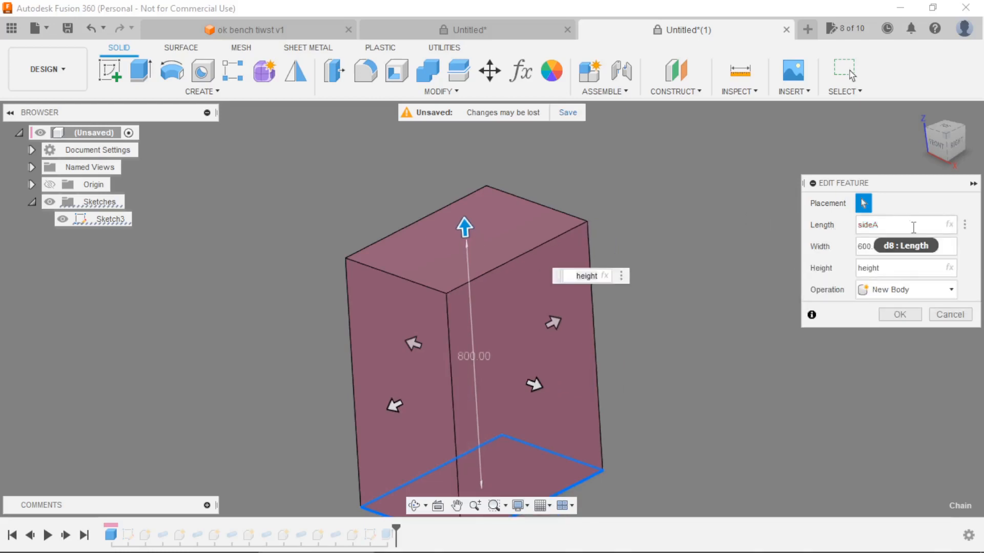
pyautogui.click(912, 247)
pyautogui.write('side')
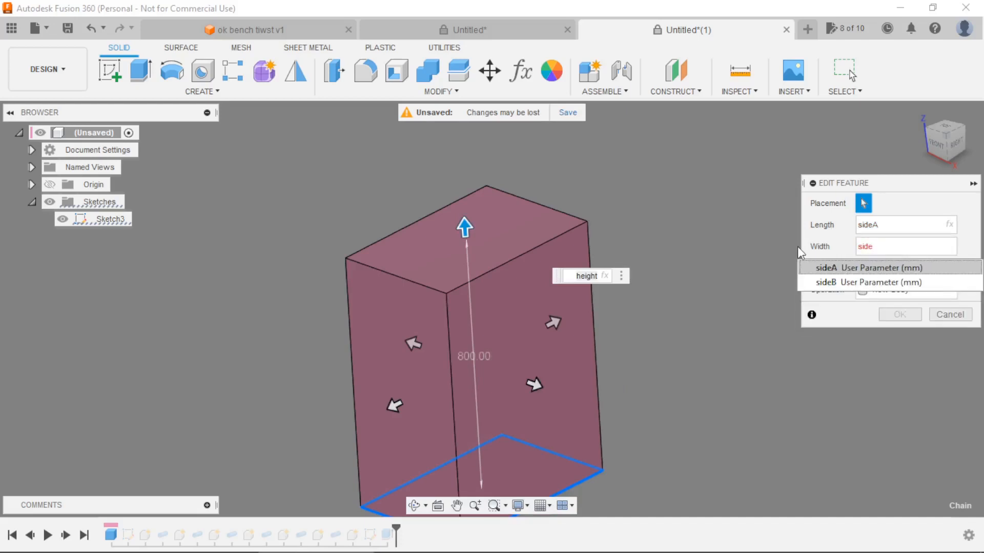
pyautogui.press('Down')
pyautogui.press('Return')
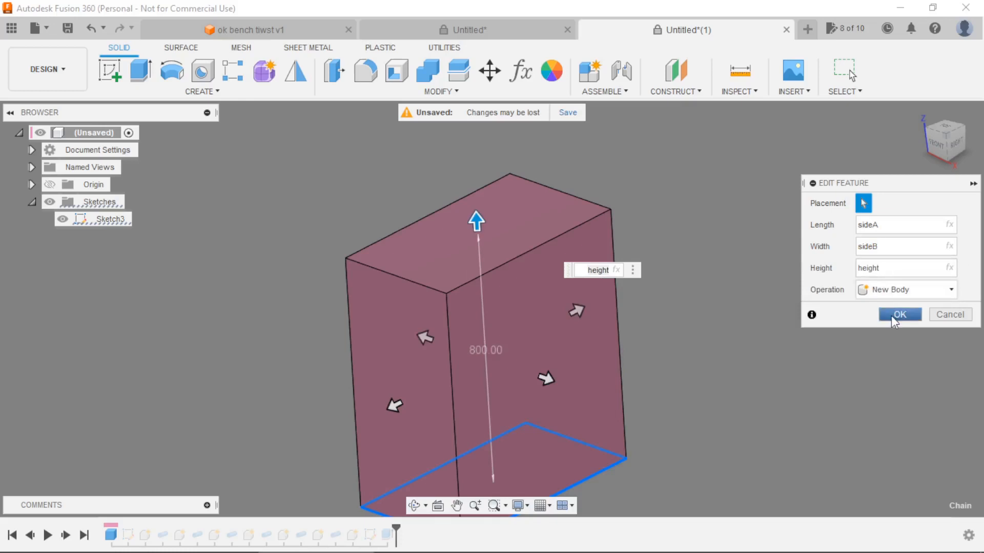
pyautogui.click(891, 316)
pyautogui.keyDown('shift'); pyautogui.moveTo(688, 262); pyautogui.dragTo(627, 300, button='middle'); pyautogui.keyUp('shift')
pyautogui.keyDown('shift'); pyautogui.moveTo(725, 263); pyautogui.dragTo(707, 248, button='middle'); pyautogui.keyUp('shift')
pyautogui.scroll(-1, 707, 249)
pyautogui.scroll(1, 708, 263)
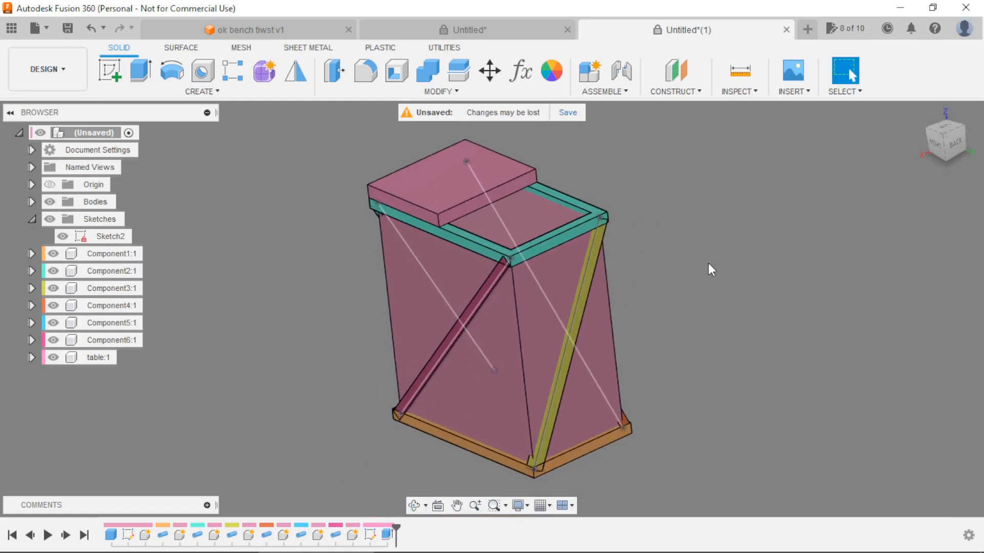
# Fillet the two outer vertical corner edges of the table component with a 5 mm radius and reactivate the top-level component.
pyautogui.scroll(2, 389, 144)
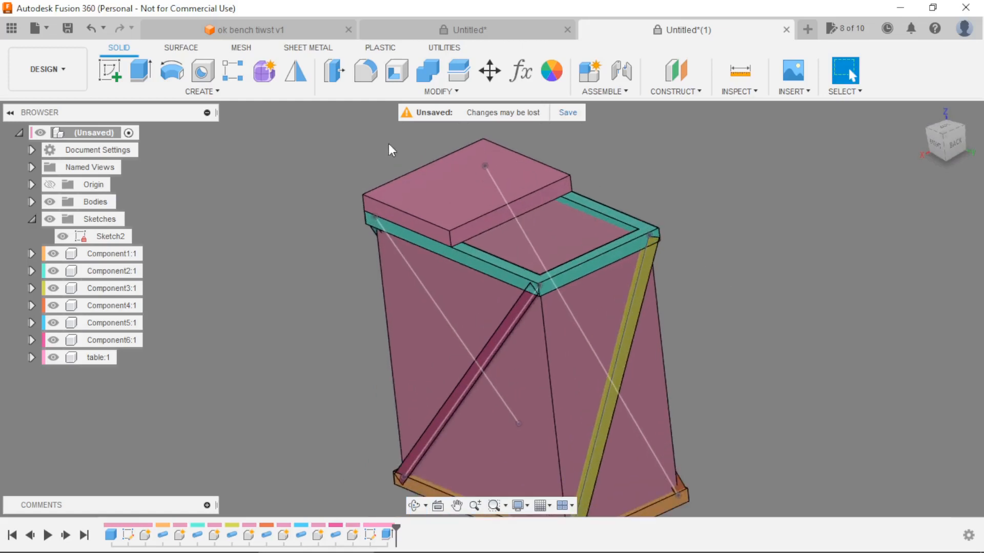
pyautogui.keyDown('shift'); pyautogui.moveTo(308, 263); pyautogui.dragTo(366, 251, button='middle'); pyautogui.keyUp('shift')
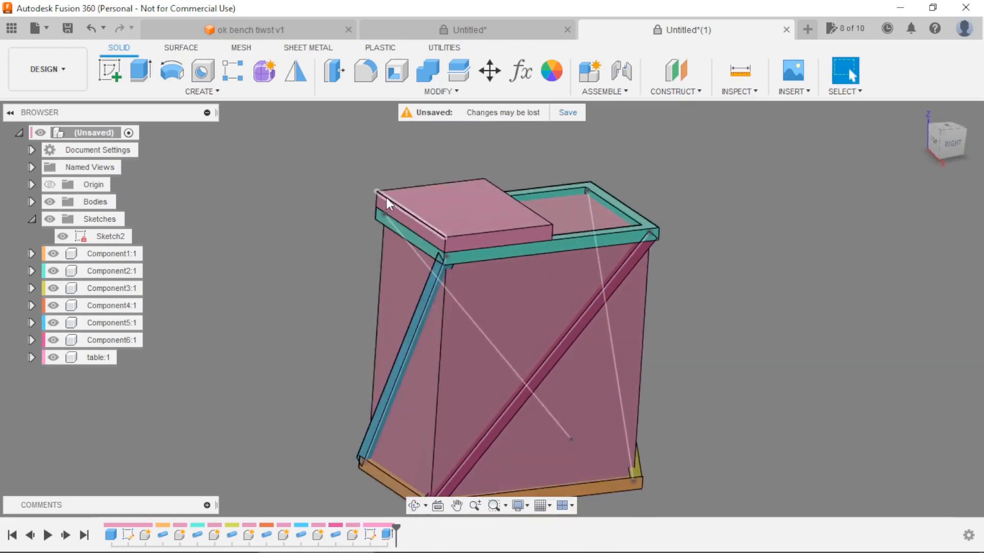
pyautogui.scroll(1, 378, 163)
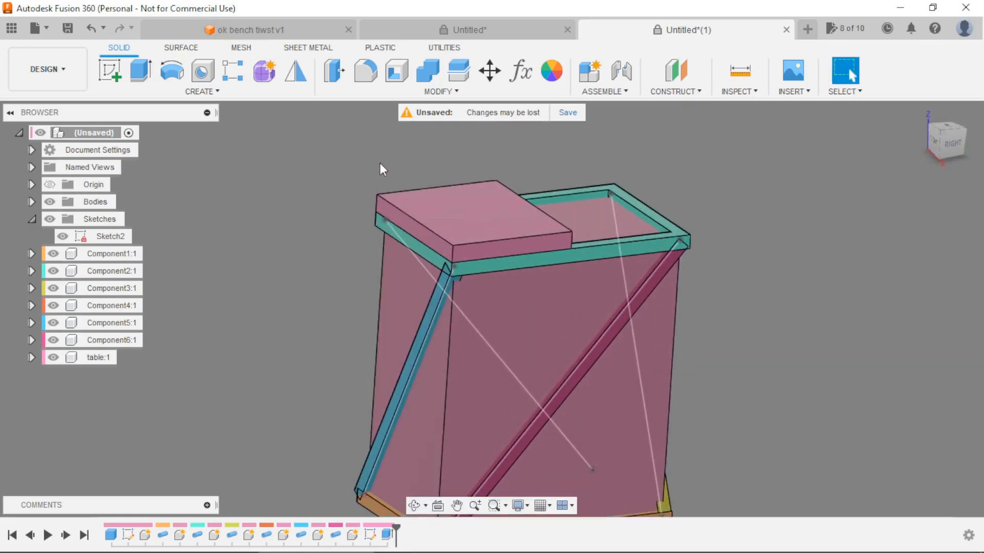
pyautogui.scroll(5, 386, 167)
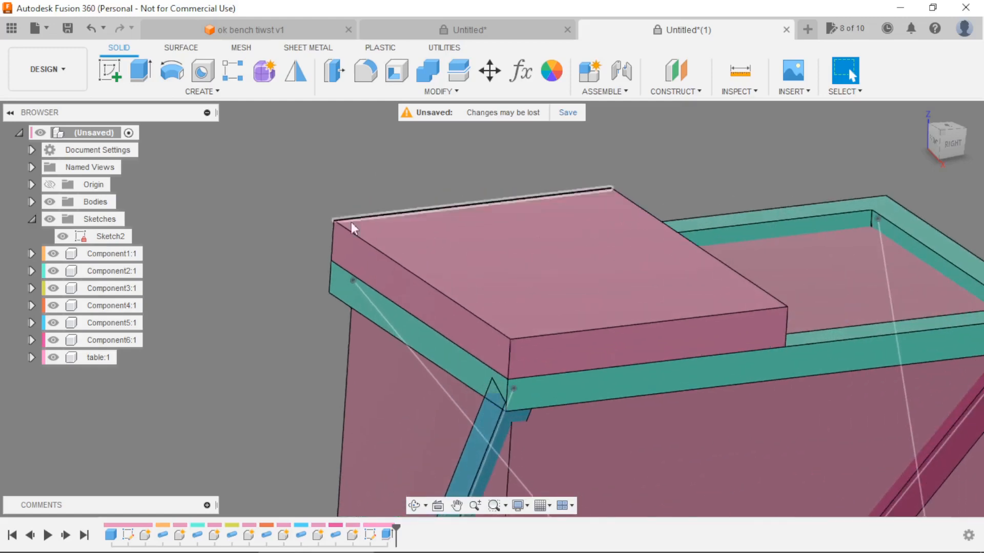
pyautogui.click(127, 357)
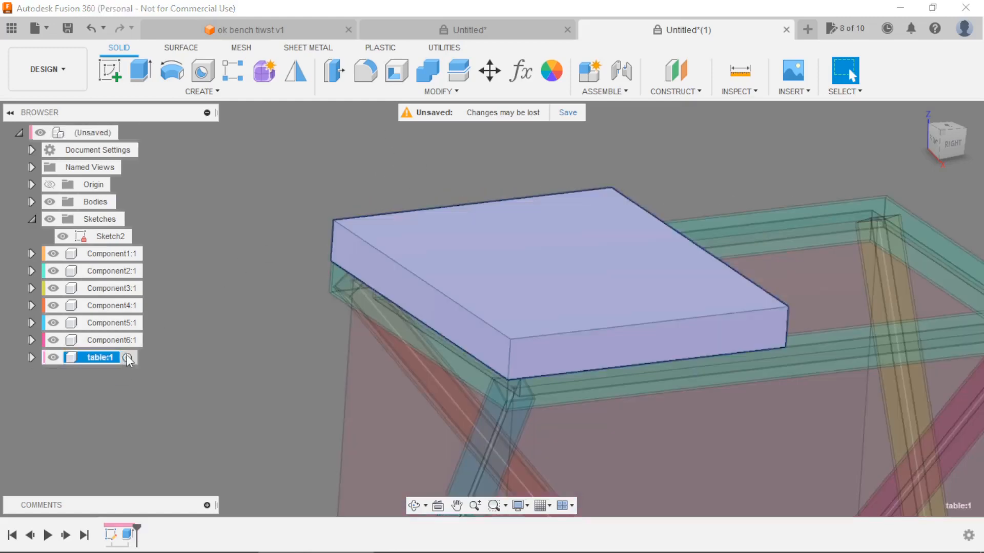
pyautogui.click(249, 190)
pyautogui.click(364, 73)
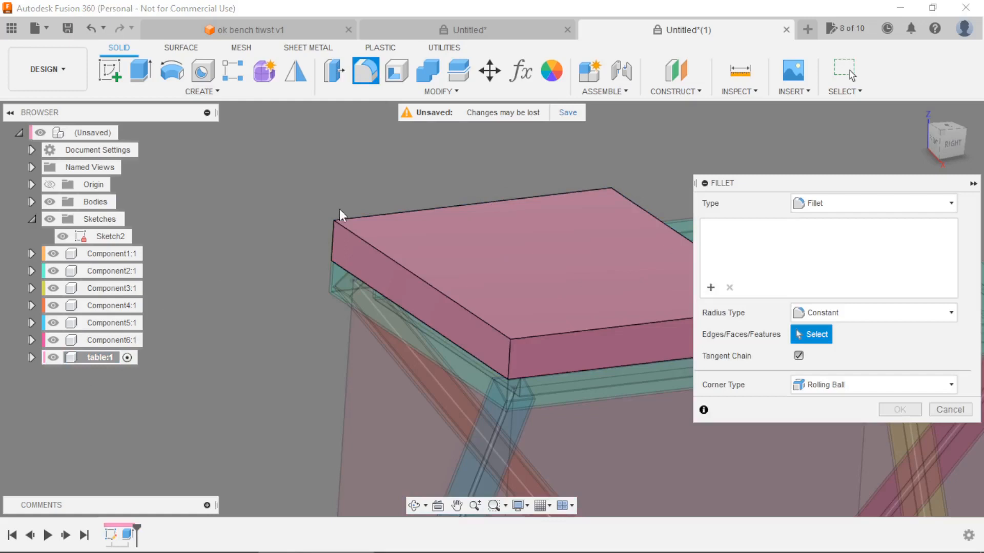
pyautogui.click(331, 236)
pyautogui.click(509, 350)
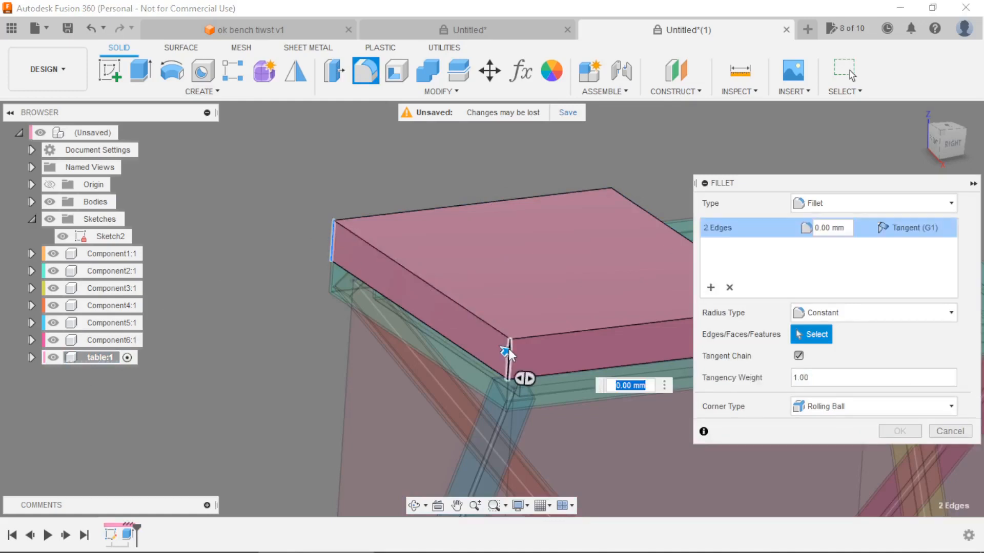
pyautogui.write('5')
pyautogui.press('Return')
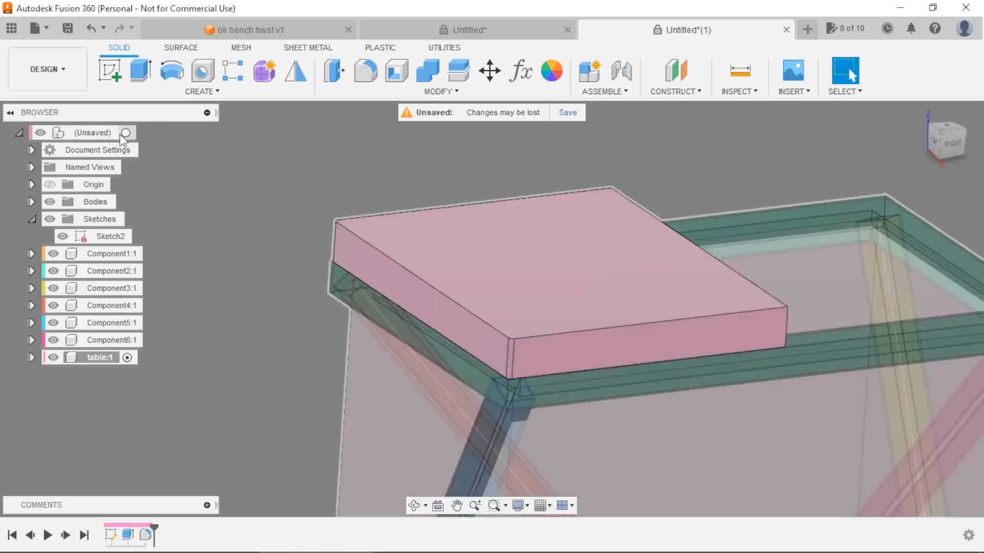
pyautogui.click(128, 133)
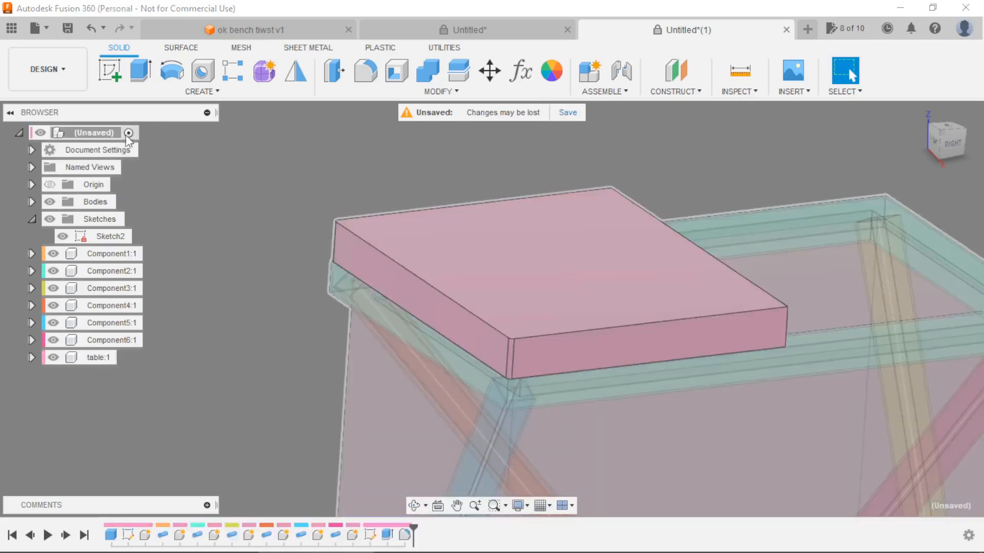
# Copy and paste the table component, and move the copy along the frame's long side to its opposite end.
pyautogui.click(95, 357)
pyautogui.hotkey('ctrl', 'c')
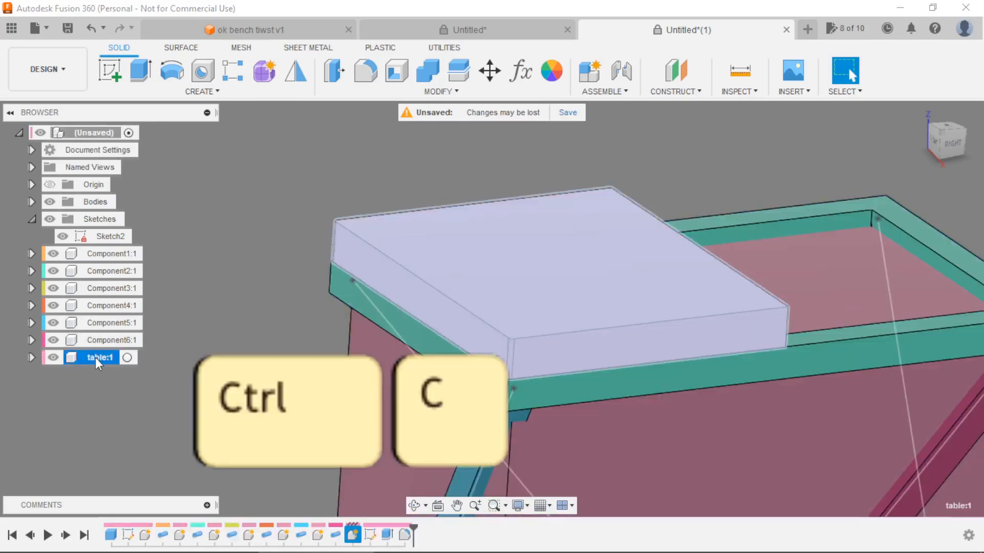
pyautogui.hotkey('ctrl', 'v')
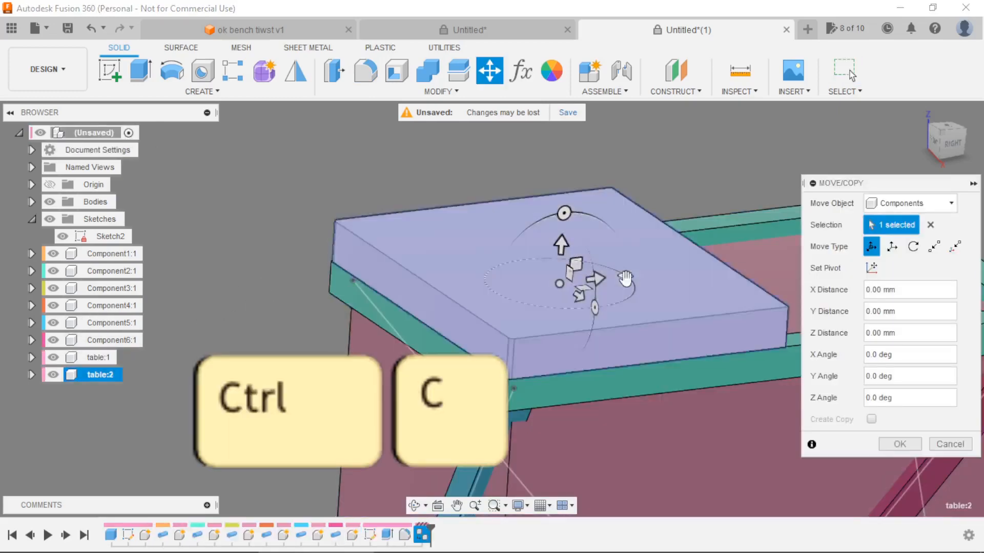
pyautogui.scroll(-3, 506, 260)
pyautogui.moveTo(548, 258); pyautogui.dragTo(785, 237)
pyautogui.click(900, 443)
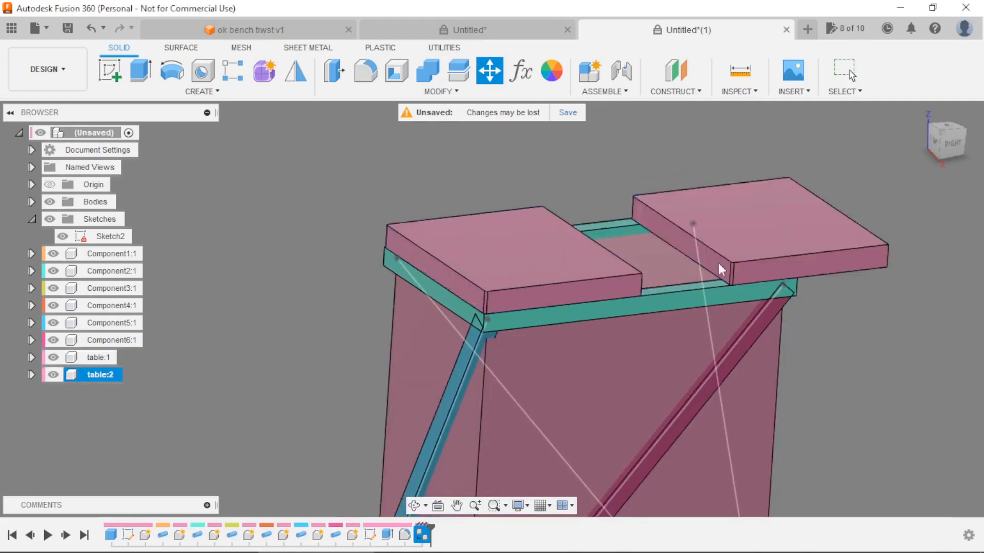
# Joint the table:2 copy by its inner edge midpoint to the centre of the upper frame's top face at 180 degrees.
pyautogui.keyDown('shift'); pyautogui.moveTo(546, 177); pyautogui.dragTo(657, 301, button='middle'); pyautogui.keyUp('shift')
pyautogui.scroll(5, 656, 232)
pyautogui.scroll(2, 643, 308)
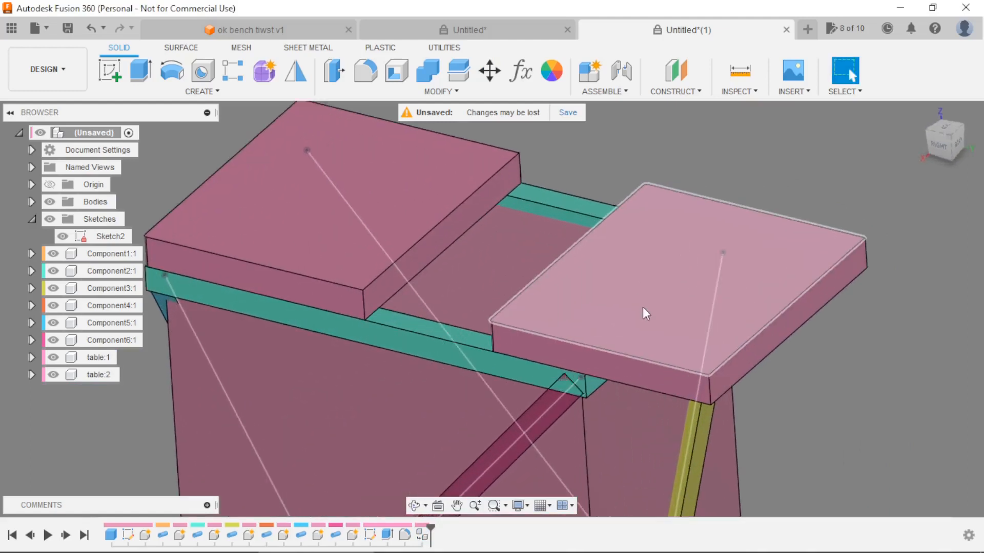
pyautogui.press('j')
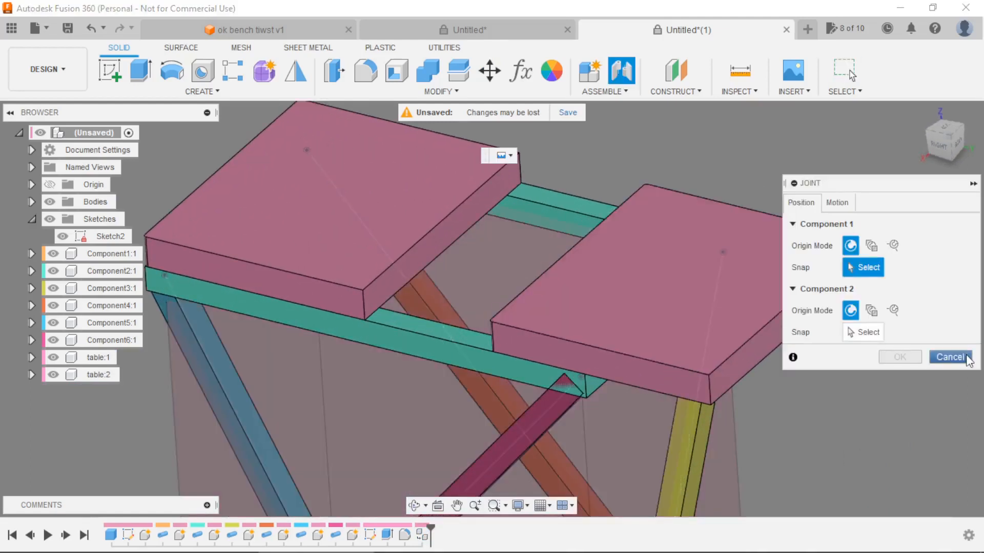
pyautogui.click(949, 353)
pyautogui.click(621, 71)
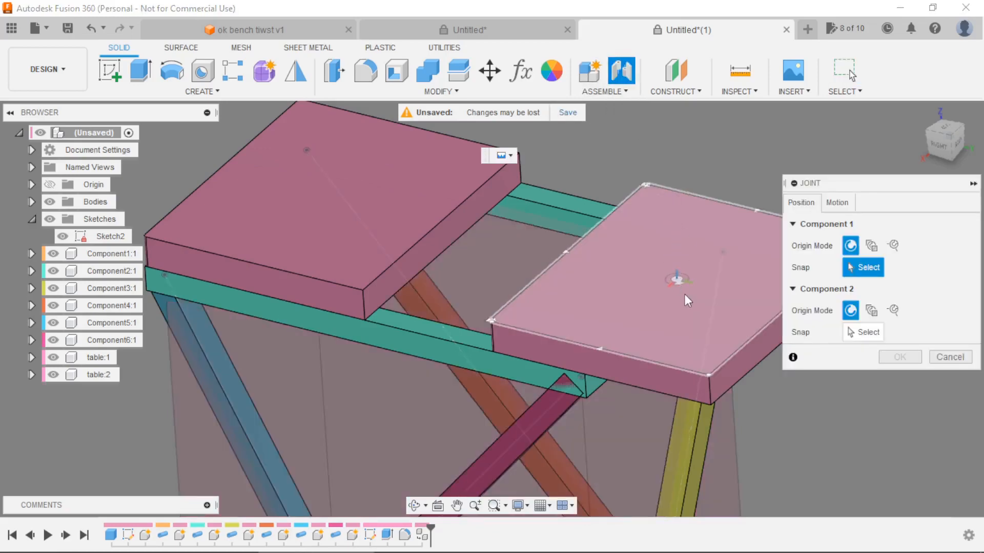
pyautogui.press('ctrl')
pyautogui.scroll(2, 739, 300)
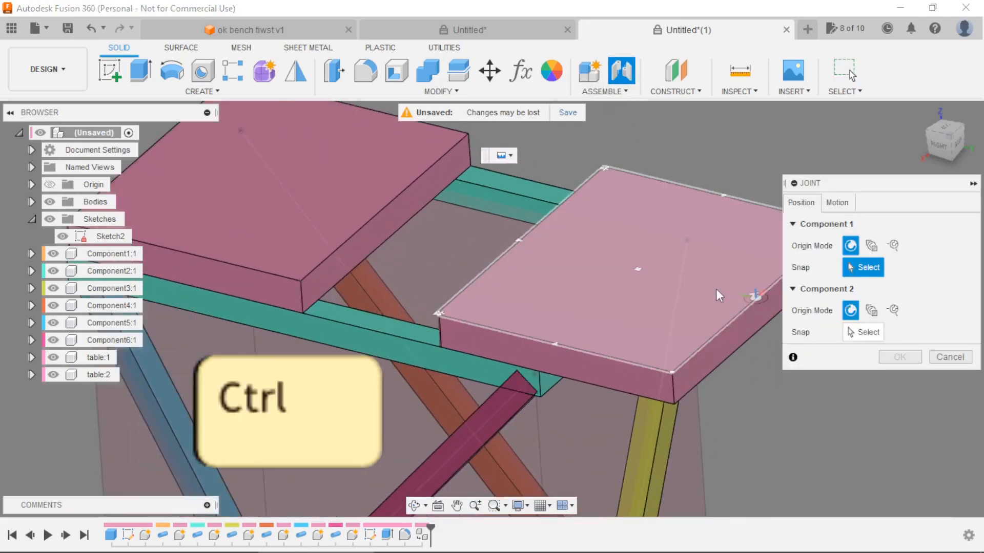
pyautogui.click(735, 291)
pyautogui.scroll(3, 383, 318)
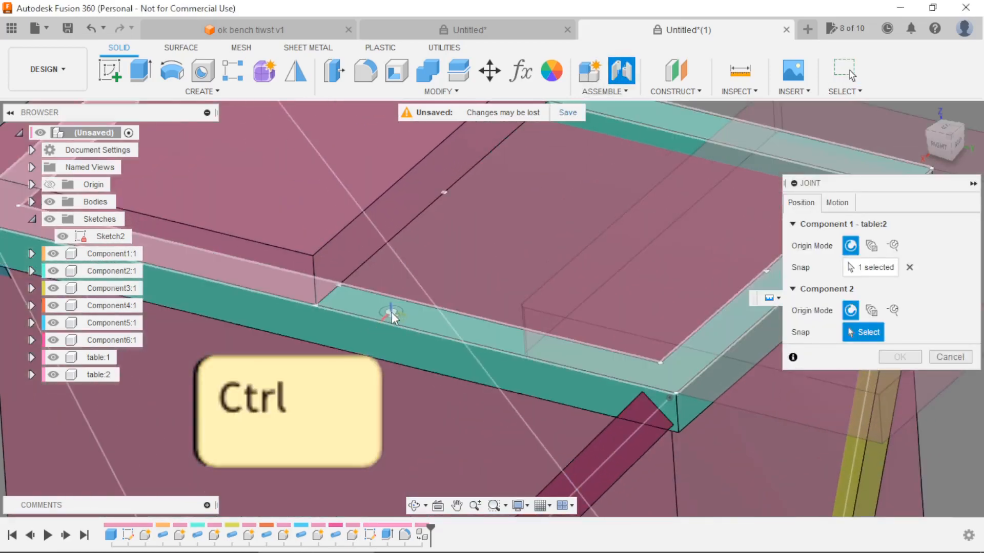
pyautogui.click(391, 312)
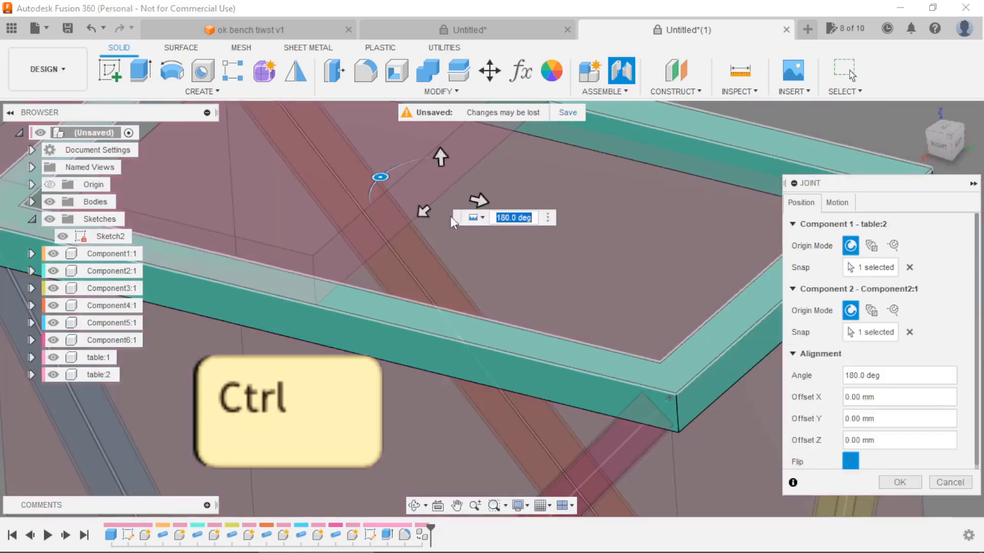
pyautogui.scroll(-2, 496, 250)
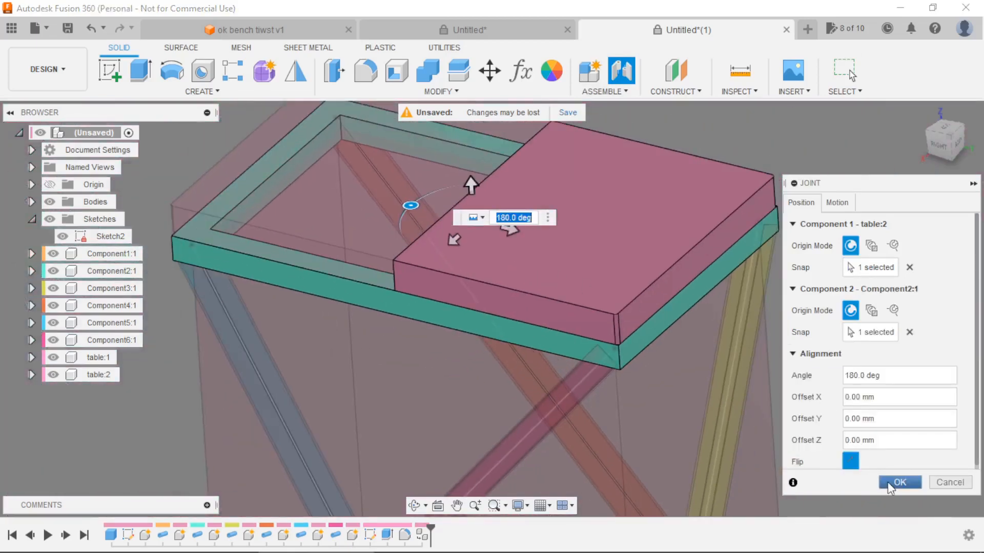
pyautogui.click(898, 482)
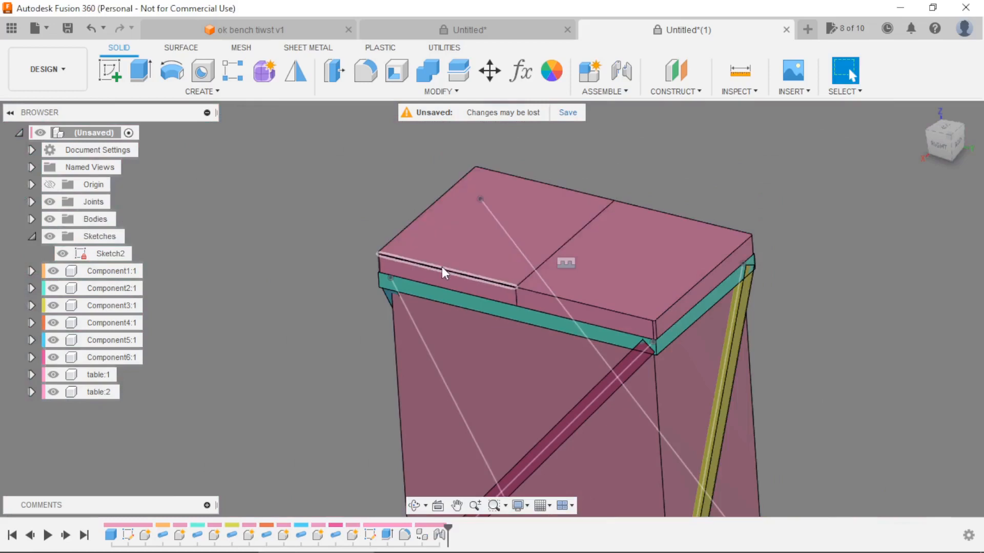
# Pull table:1 off the frame and joint its underside inner edge midpoint to the centre of the upper frame's top face at 0 degrees.
pyautogui.moveTo(441, 266); pyautogui.dragTo(330, 210)
pyautogui.click(617, 78)
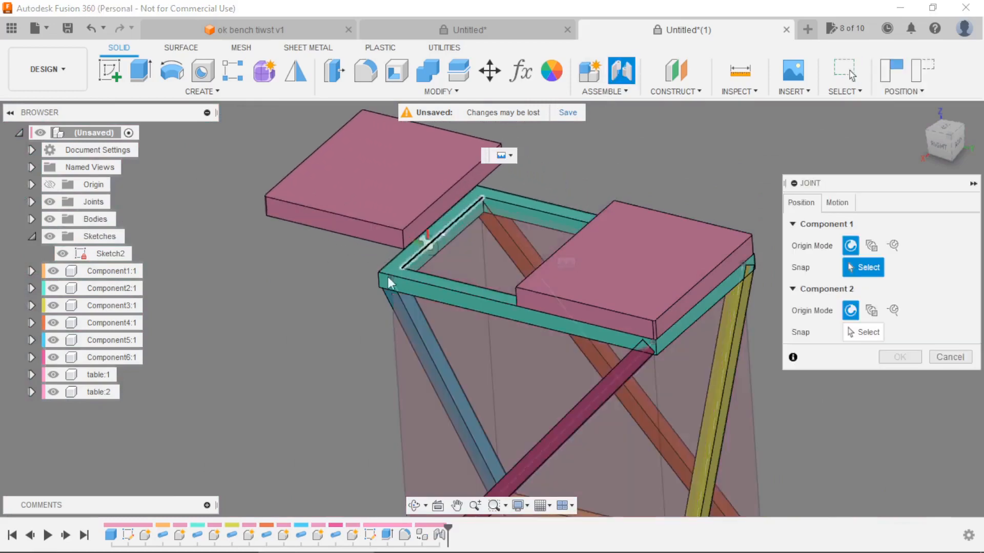
pyautogui.keyDown('shift'); pyautogui.moveTo(387, 279); pyautogui.dragTo(385, 229, button='middle'); pyautogui.keyUp('shift')
pyautogui.scroll(3, 385, 228)
pyautogui.keyDown('ctrl'); pyautogui.click(459, 248); pyautogui.keyUp('ctrl')
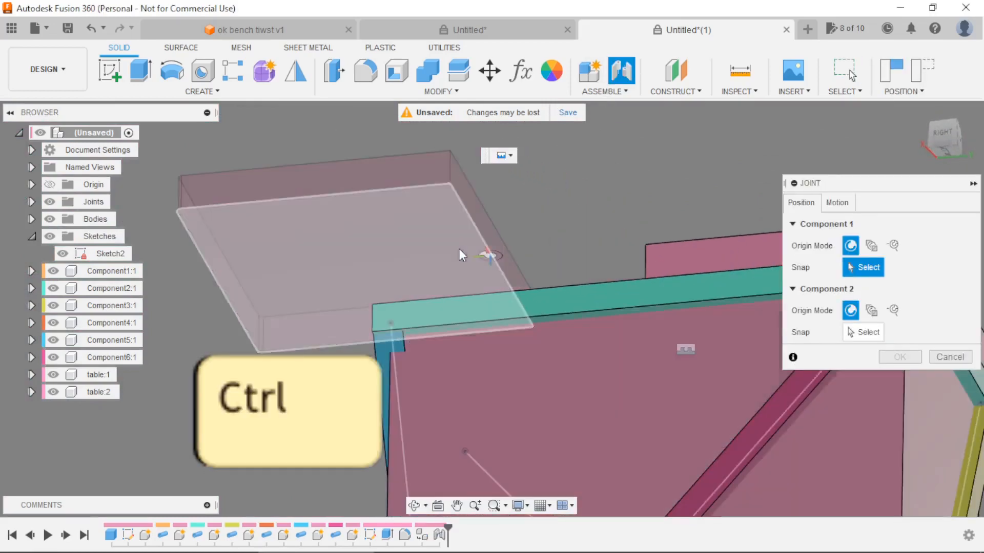
pyautogui.keyDown('shift'); pyautogui.moveTo(577, 221); pyautogui.dragTo(564, 286, button='middle'); pyautogui.keyUp('shift')
pyautogui.scroll(3, 588, 259)
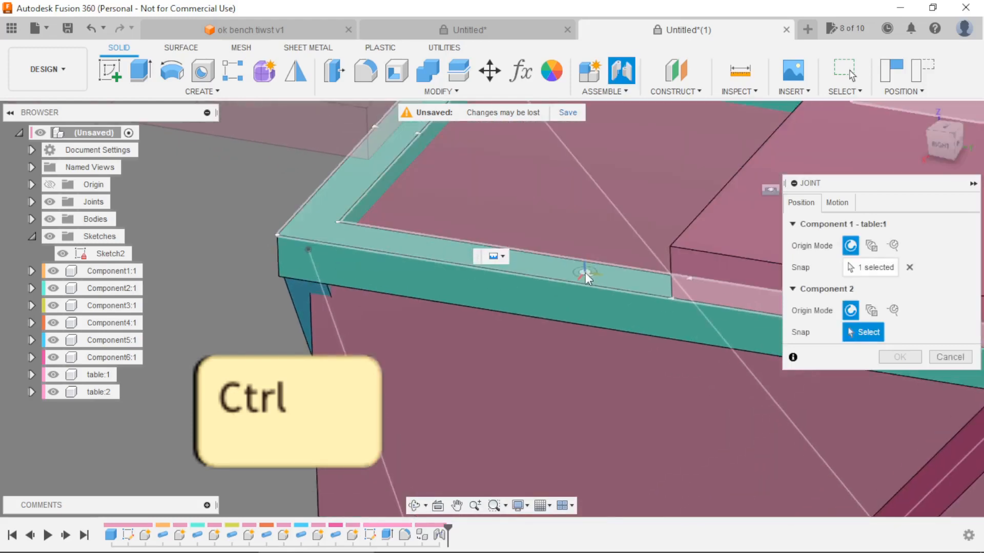
pyautogui.keyDown('ctrl'); pyautogui.click(746, 187); pyautogui.keyUp('ctrl')
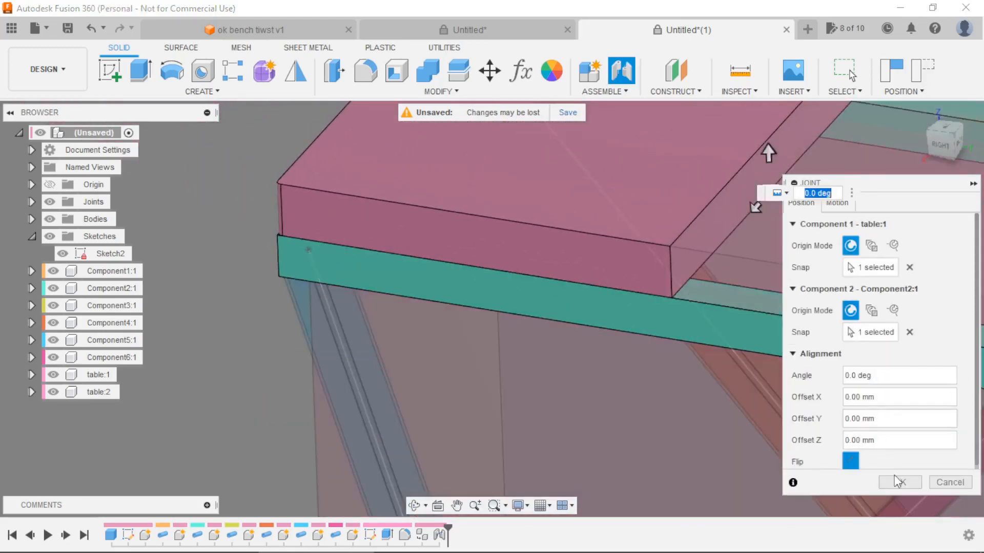
pyautogui.click(897, 481)
# Hide all sketches and the base box Body1 so only the frame and table components are shown.
pyautogui.scroll(-10, 792, 435)
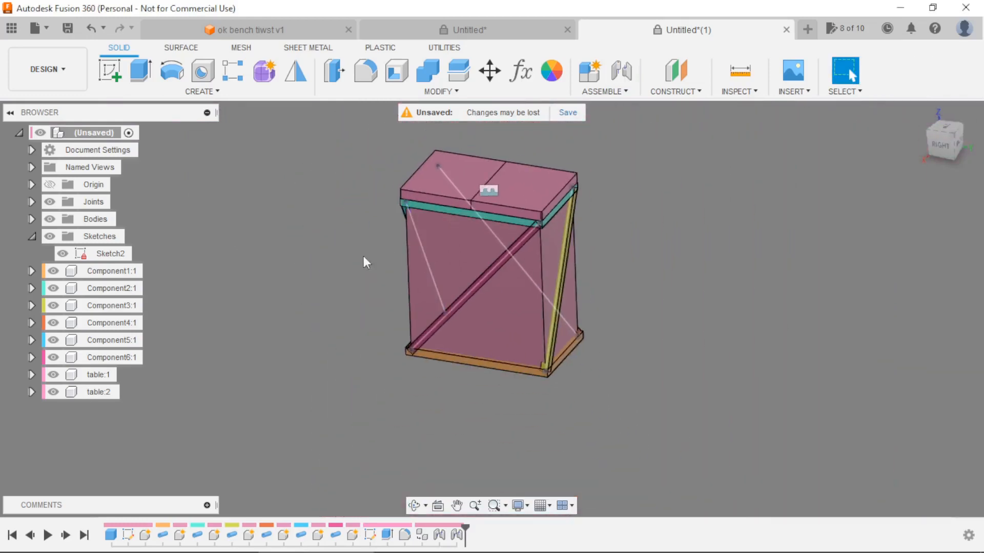
pyautogui.keyDown('shift'); pyautogui.moveTo(363, 262); pyautogui.dragTo(121, 259, button='middle'); pyautogui.keyUp('shift')
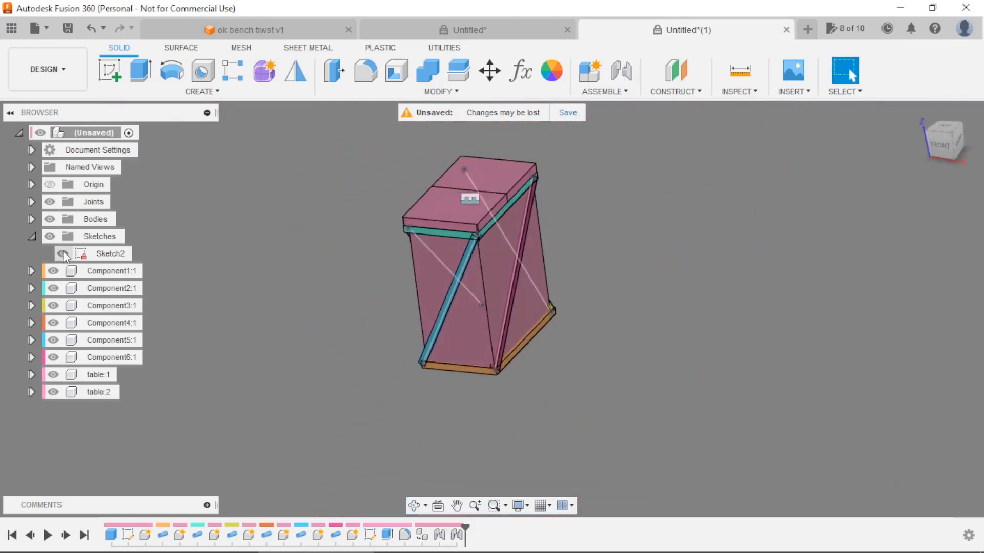
pyautogui.click(51, 238)
pyautogui.moveTo(323, 297)
pyautogui.keyDown('shift'); pyautogui.mouseDown(button='middle')
pyautogui.moveTo(342, 279)
pyautogui.moveTo(298, 283)
pyautogui.moveTo(293, 307)
pyautogui.mouseUp(button='middle'); pyautogui.keyUp('shift')
pyautogui.scroll(2, 350, 229)
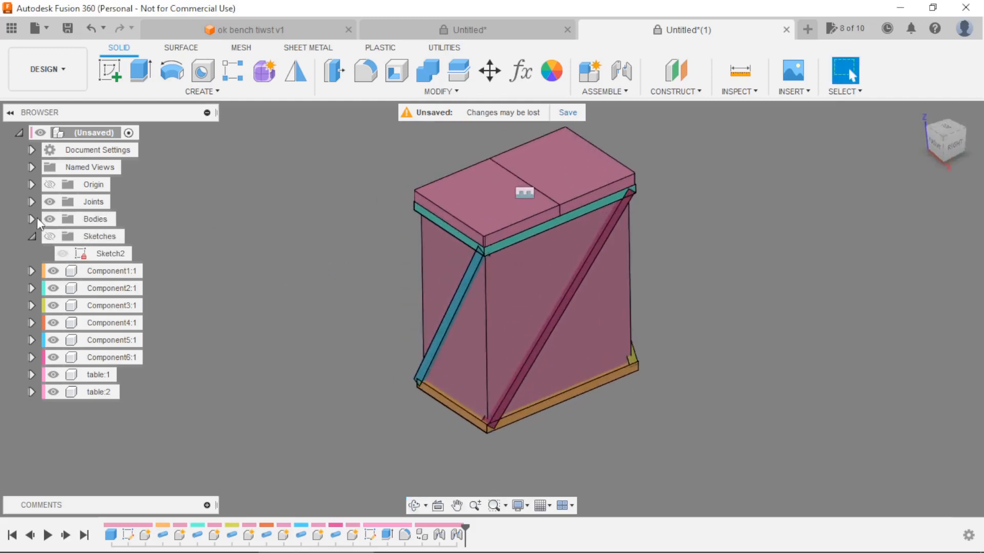
pyautogui.click(32, 219)
pyautogui.click(63, 236)
pyautogui.keyDown('shift'); pyautogui.moveTo(307, 271); pyautogui.dragTo(334, 287, button='middle'); pyautogui.keyUp('shift')
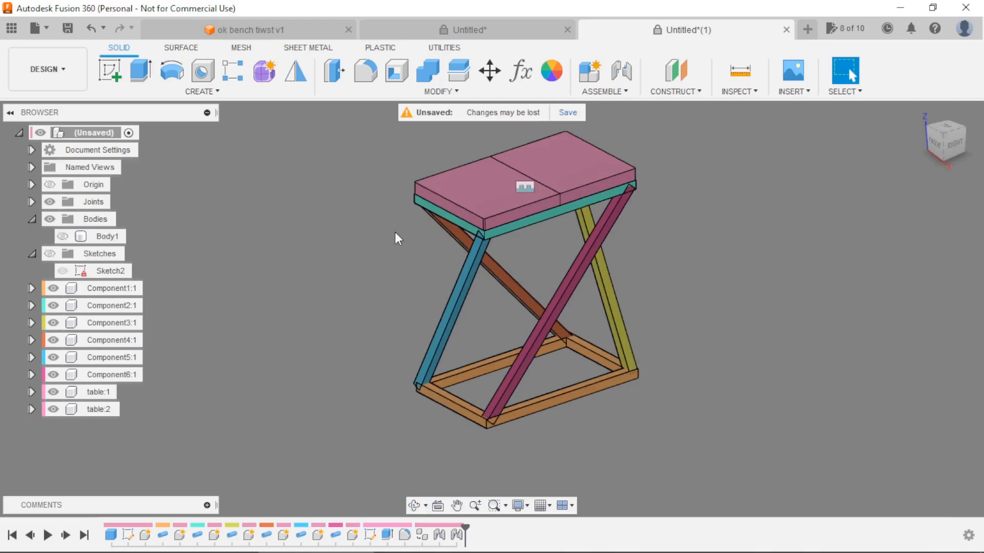
pyautogui.scroll(2, 415, 262)
pyautogui.scroll(-1, 205, 233)
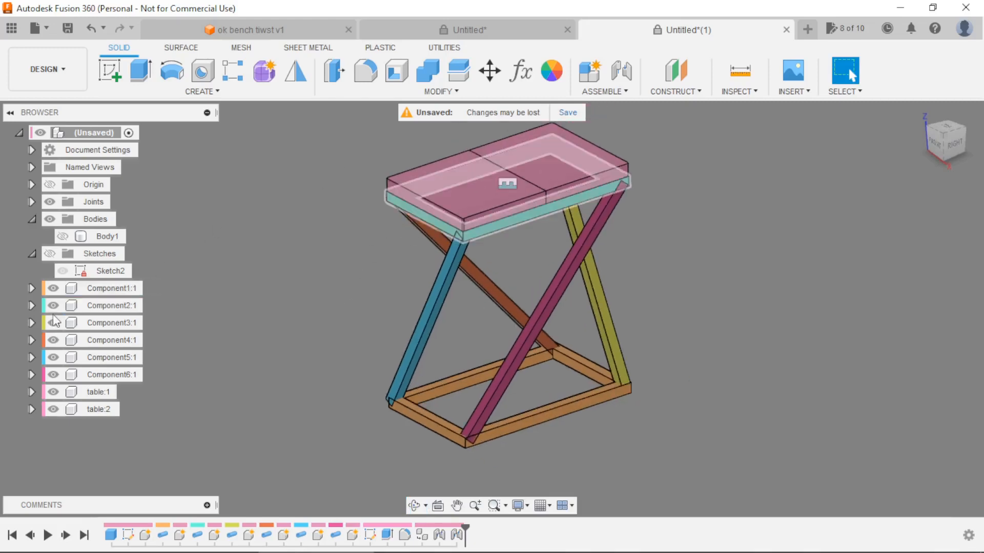
# Hide the Component4, Component5 and Component6 legs.
pyautogui.click(53, 341)
pyautogui.click(54, 357)
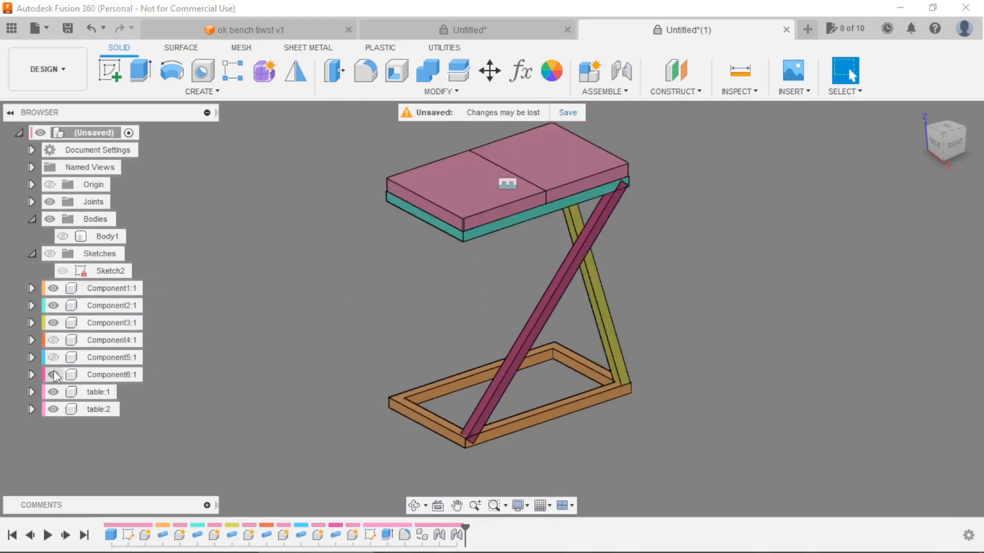
pyautogui.click(53, 374)
# Start a Split Face operation with the four side faces of the Component3 leg as the faces to split.
pyautogui.keyDown('shift'); pyautogui.moveTo(533, 250); pyautogui.dragTo(410, 116, button='middle'); pyautogui.keyUp('shift')
pyautogui.click(439, 92)
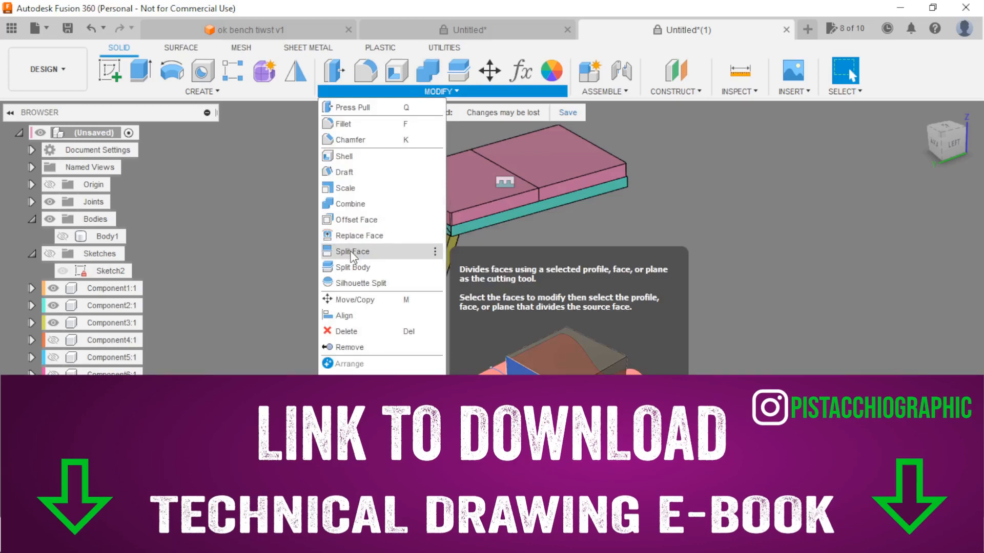
pyautogui.click(352, 253)
pyautogui.scroll(5, 470, 259)
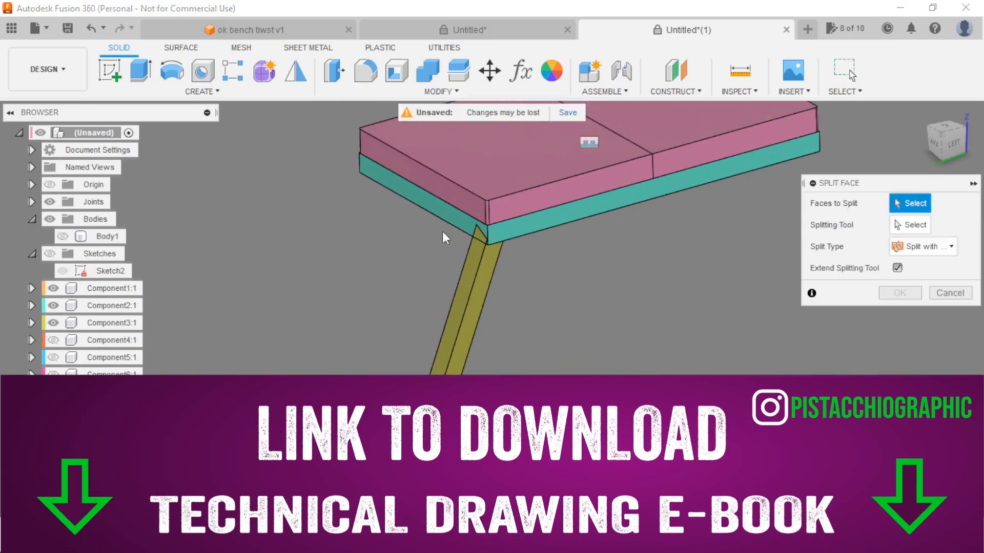
pyautogui.click(478, 268)
pyautogui.click(499, 273)
pyautogui.keyDown('shift'); pyautogui.moveTo(502, 274); pyautogui.dragTo(395, 283, button='middle'); pyautogui.keyUp('shift')
pyautogui.click(546, 284)
pyautogui.click(539, 290)
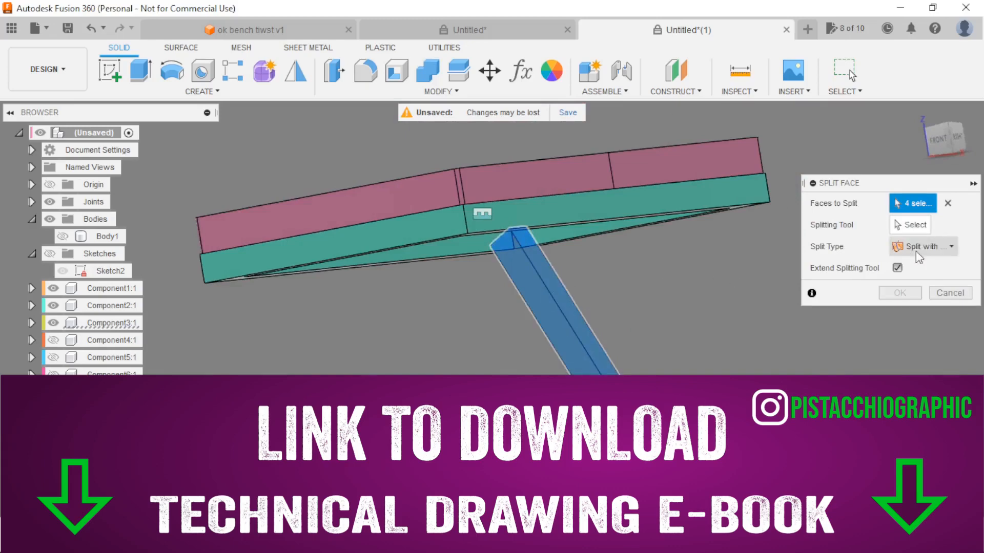
# Split the Component3 leg's selected faces using the upper frame's underside and the lower frame's top face as splitting tools.
pyautogui.click(910, 224)
pyautogui.keyDown('shift'); pyautogui.moveTo(670, 270); pyautogui.dragTo(662, 237, button='middle'); pyautogui.keyUp('shift')
pyautogui.scroll(2, 662, 238)
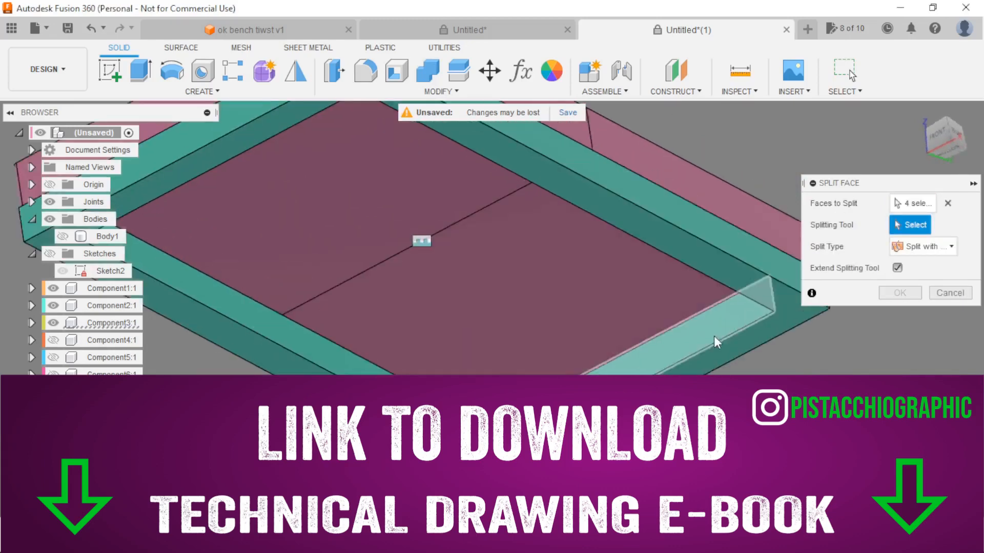
pyautogui.click(703, 358)
pyautogui.scroll(-1, 655, 315)
pyautogui.scroll(-4, 656, 314)
pyautogui.keyDown('shift'); pyautogui.moveTo(678, 359); pyautogui.dragTo(680, 279, button='middle'); pyautogui.keyUp('shift')
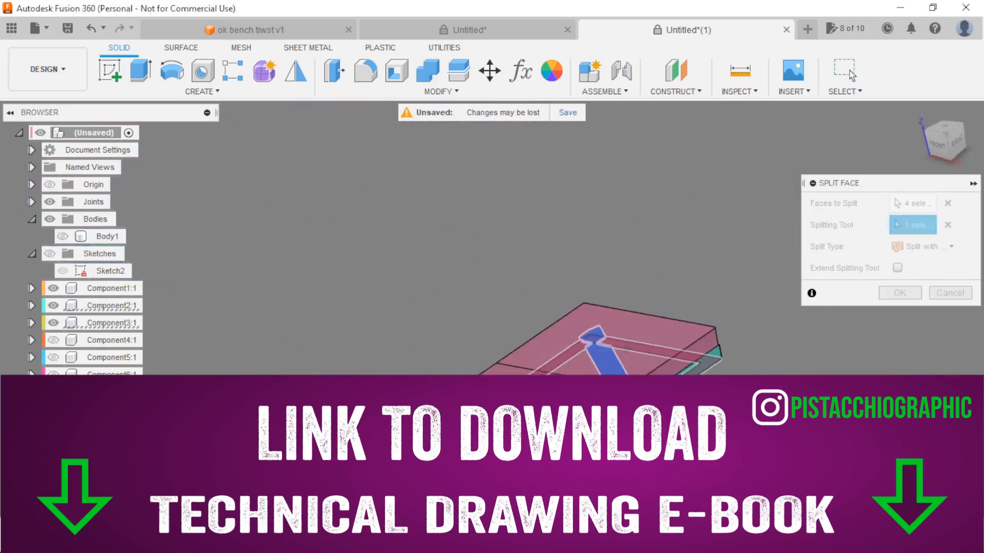
pyautogui.scroll(-5, 680, 281)
pyautogui.scroll(6, 665, 401)
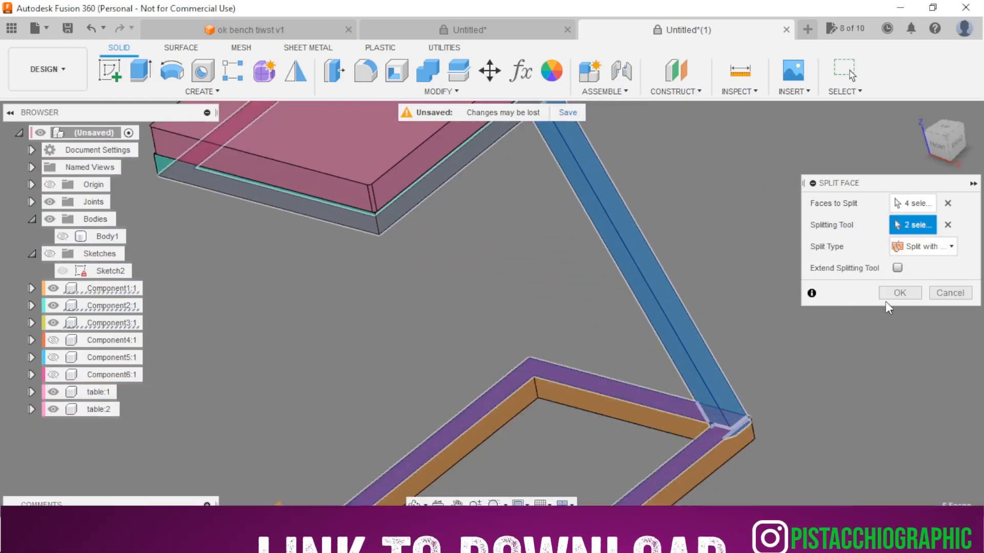
pyautogui.click(901, 294)
# Hide the Component3 leg and show the Component4 leg.
pyautogui.scroll(-3, 748, 221)
pyautogui.keyDown('shift'); pyautogui.moveTo(749, 224); pyautogui.dragTo(563, 290, button='middle'); pyautogui.keyUp('shift')
pyautogui.scroll(-4, 545, 280)
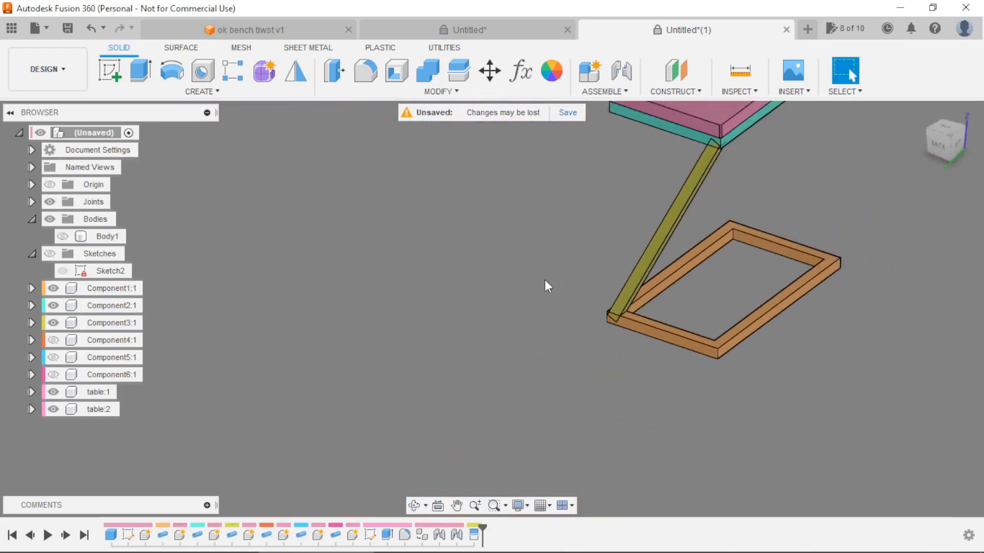
pyautogui.scroll(2, 717, 191)
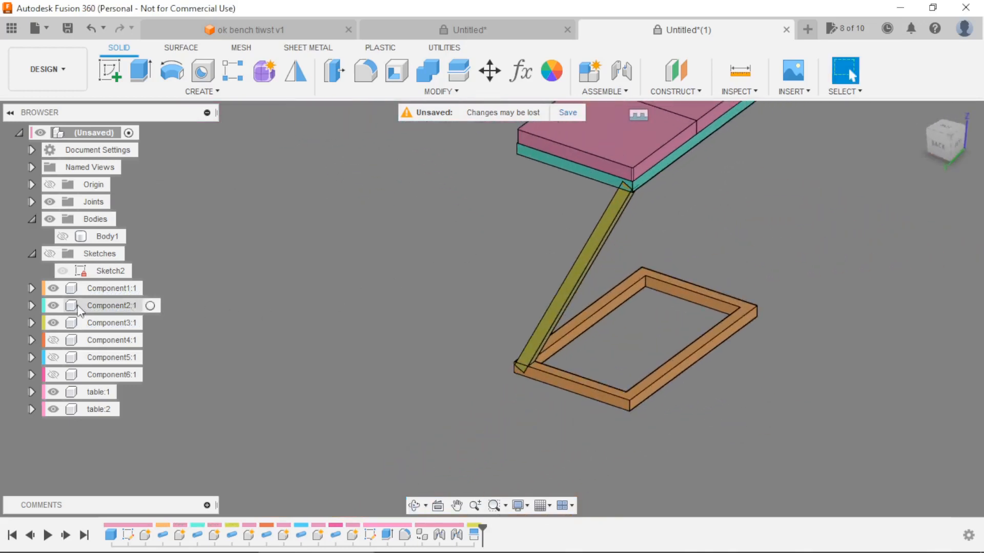
pyautogui.click(51, 326)
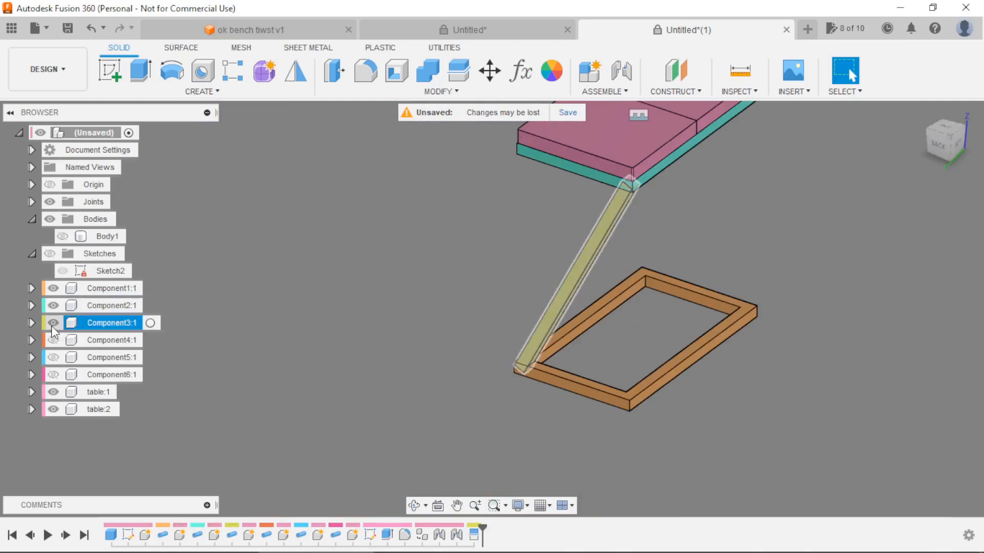
pyautogui.click(52, 324)
pyautogui.click(52, 340)
pyautogui.scroll(-2, 399, 320)
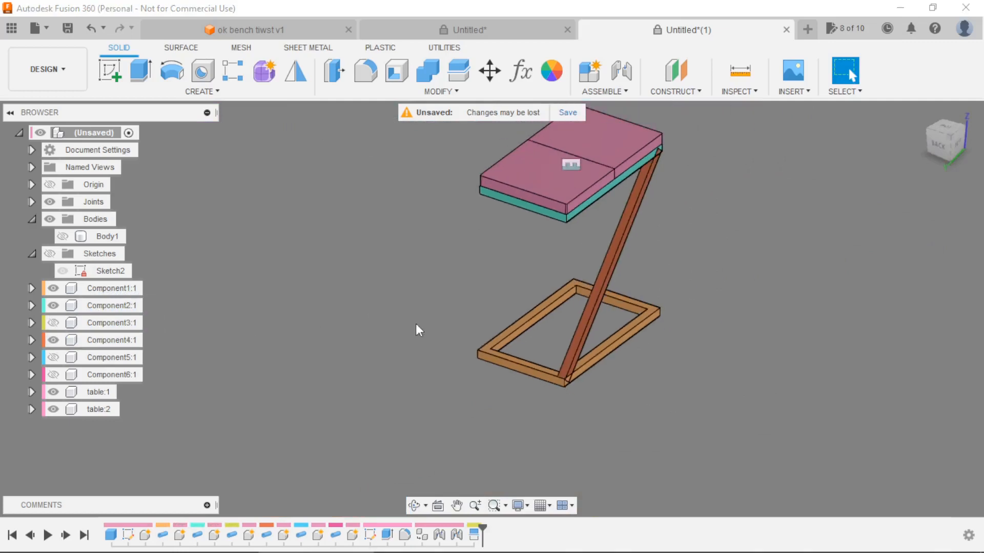
# Start a Split Face operation with the four side faces of the Component4 leg as the faces to split.
pyautogui.click(426, 92)
pyautogui.click(369, 253)
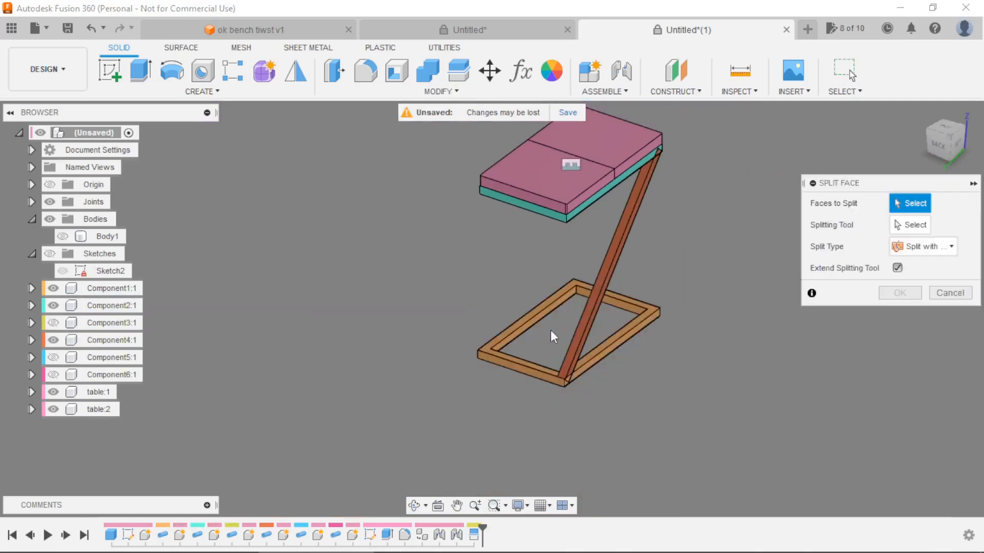
pyautogui.scroll(5, 563, 349)
pyautogui.click(589, 365)
pyautogui.click(572, 353)
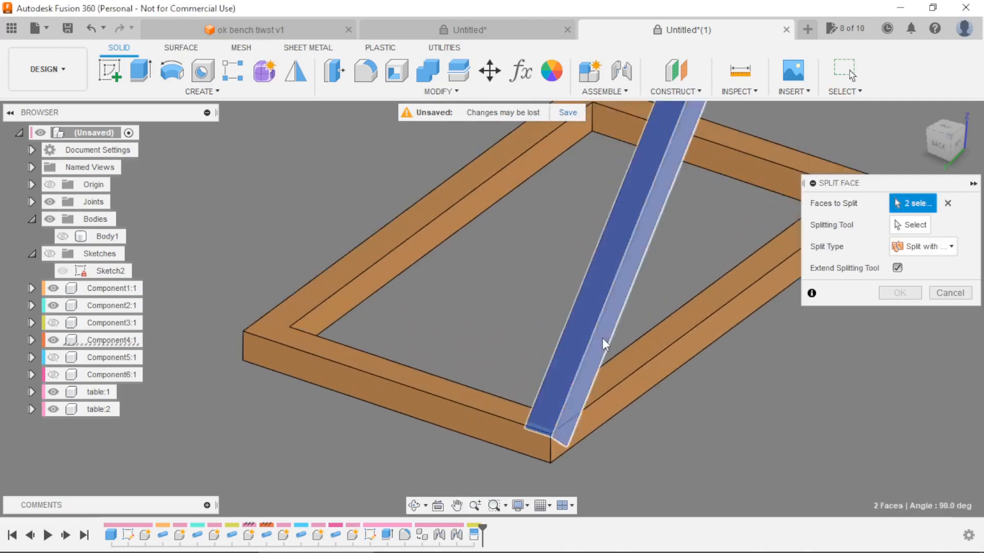
pyautogui.scroll(-3, 601, 337)
pyautogui.keyDown('shift'); pyautogui.moveTo(664, 364); pyautogui.dragTo(638, 330, button='middle'); pyautogui.keyUp('shift')
pyautogui.click(650, 328)
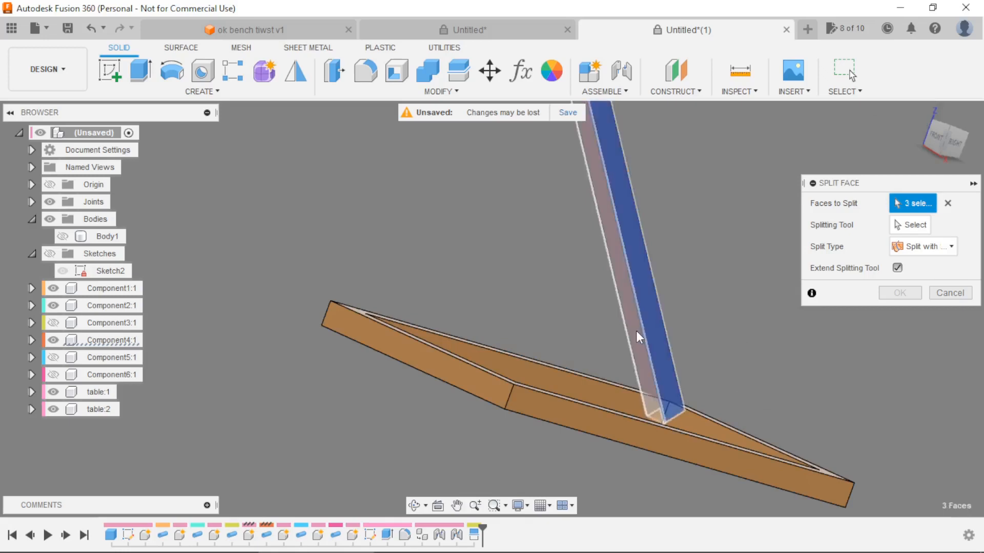
pyautogui.click(635, 337)
pyautogui.click(902, 226)
pyautogui.keyDown('shift'); pyautogui.moveTo(799, 276); pyautogui.dragTo(699, 187, button='middle'); pyautogui.keyUp('shift')
pyautogui.click(724, 386)
pyautogui.scroll(2, 699, 182)
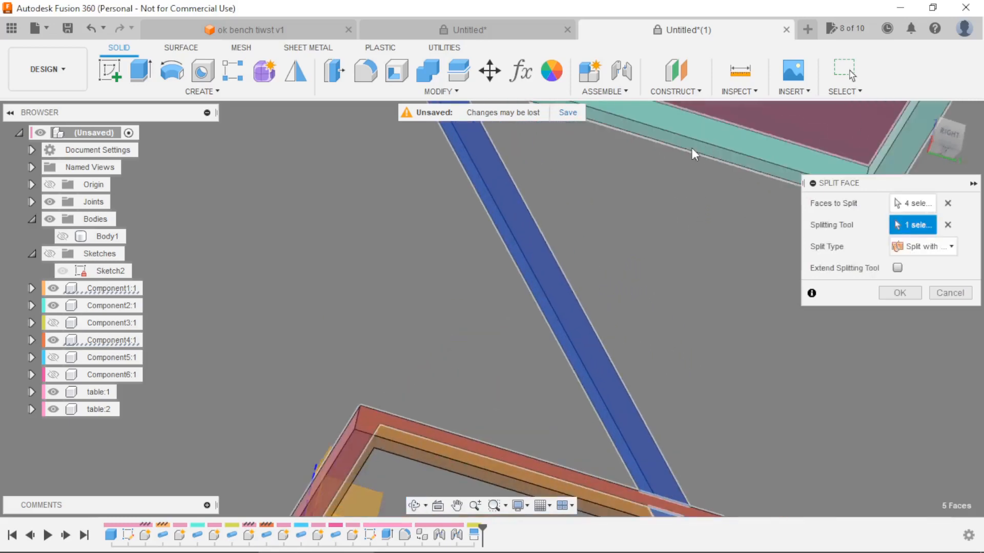
pyautogui.click(687, 146)
pyautogui.click(687, 146)
pyautogui.scroll(-2, 699, 166)
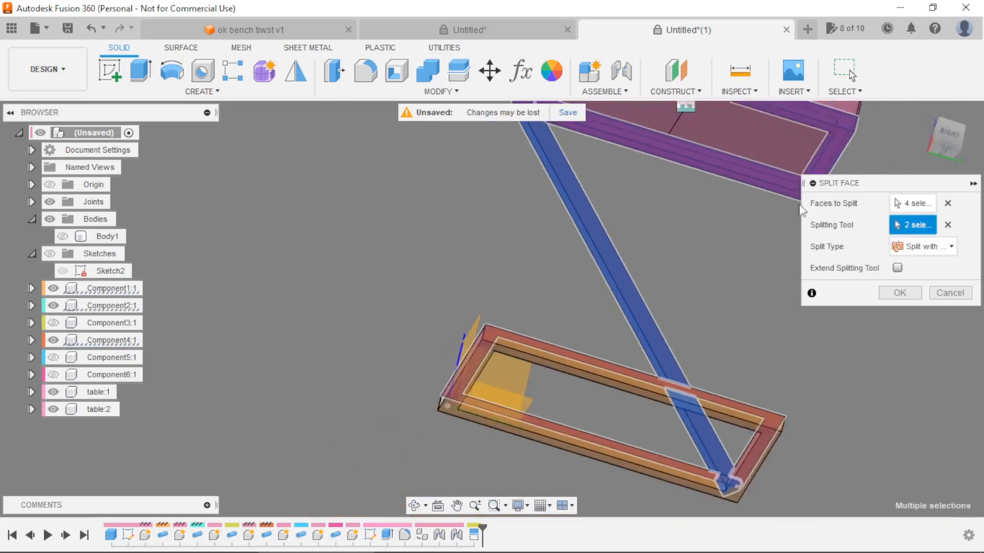
pyautogui.click(947, 225)
# Set the upper frame's underside and the lower frame's top face as splitting tools and complete the Component4 leg's face split.
pyautogui.scroll(3, 700, 165)
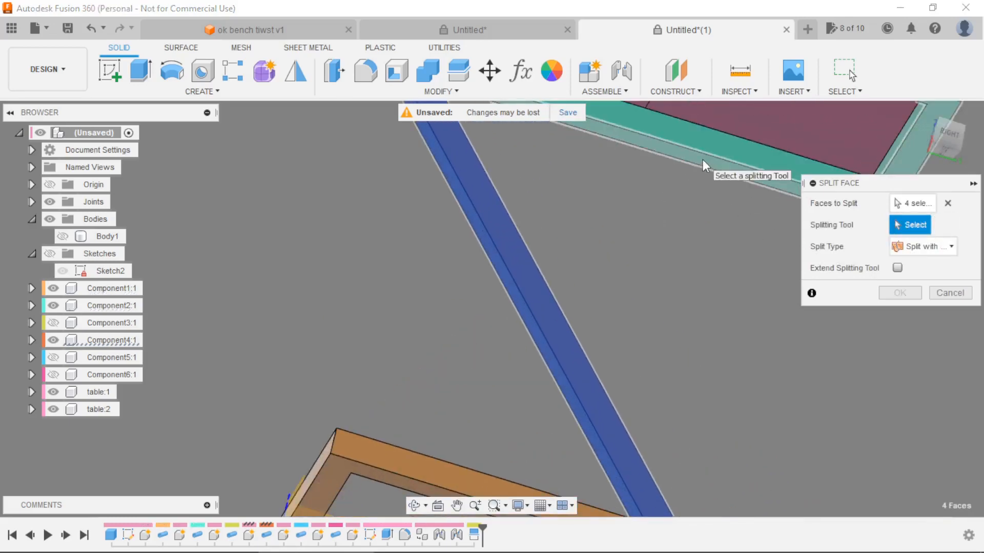
pyautogui.click(703, 159)
pyautogui.scroll(-3, 690, 173)
pyautogui.scroll(4, 714, 389)
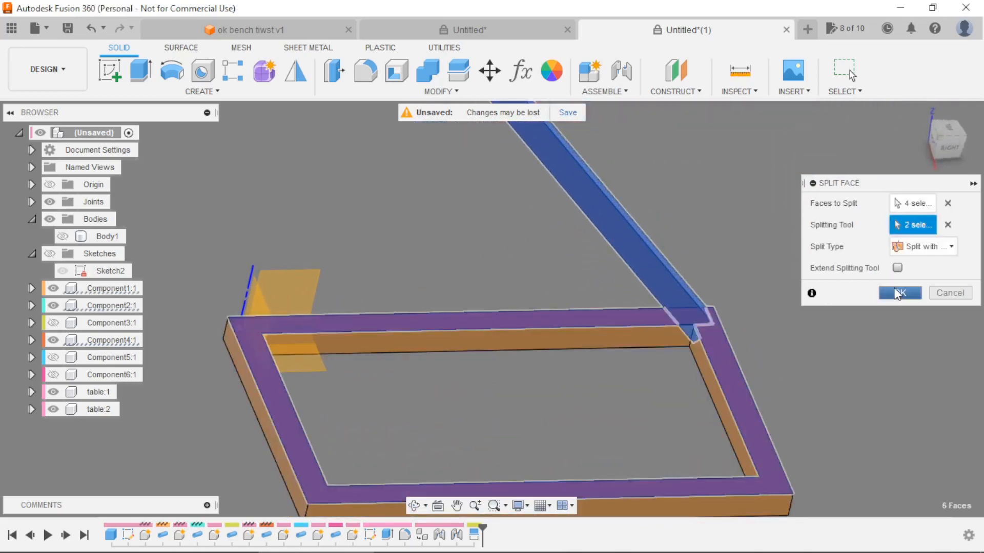
pyautogui.press('Return')
# Hide the Component4 leg and show the Component5 leg.
pyautogui.scroll(-3, 707, 220)
pyautogui.keyDown('shift'); pyautogui.moveTo(737, 238); pyautogui.dragTo(616, 273, button='middle'); pyautogui.keyUp('shift')
pyautogui.scroll(-3, 709, 326)
pyautogui.scroll(3, 711, 200)
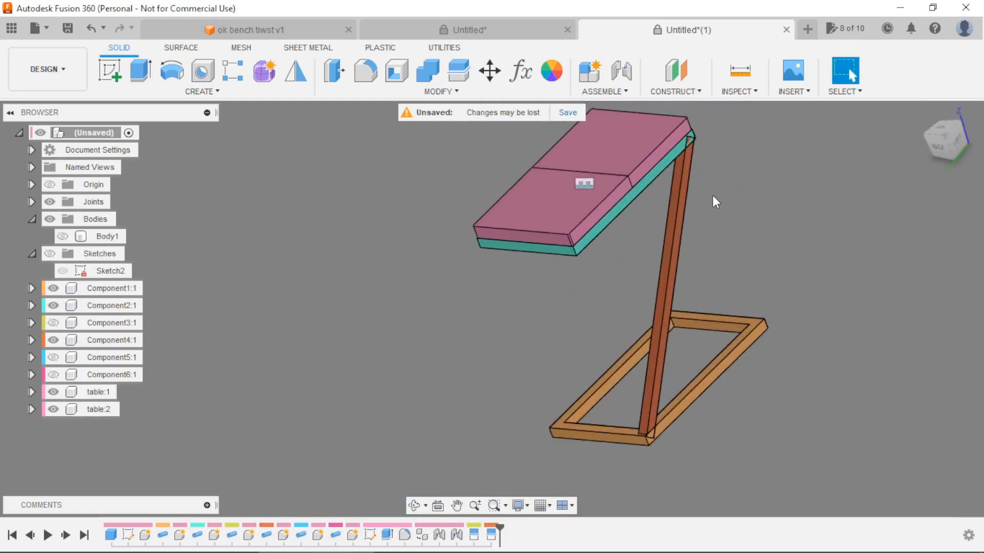
pyautogui.click(53, 339)
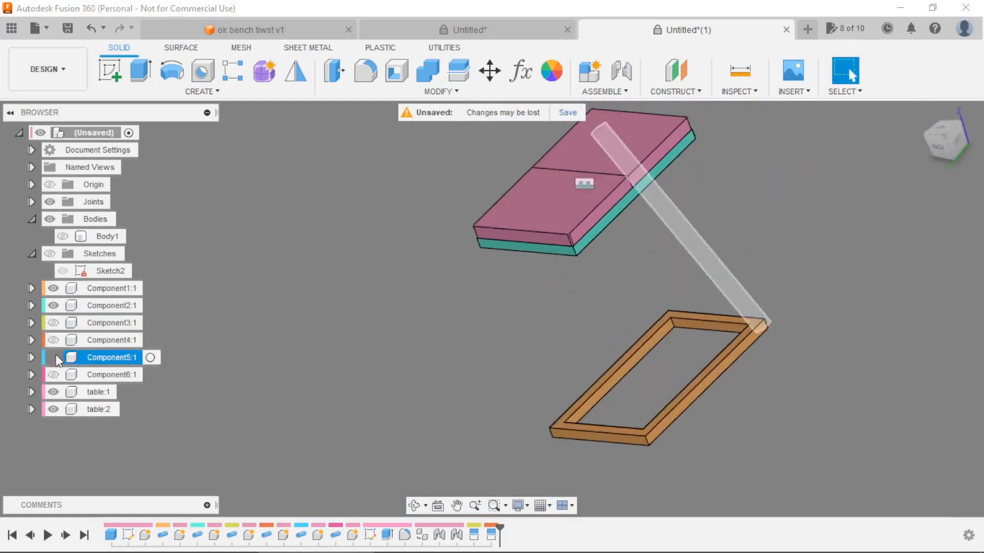
pyautogui.click(53, 357)
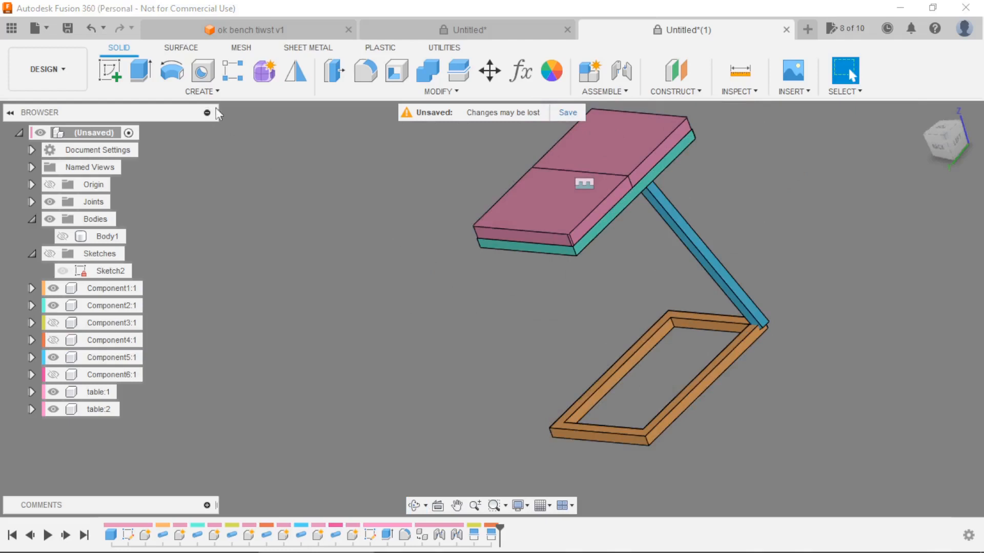
# Start a Split Face operation with the four side faces of the Component5 leg as the faces to split.
pyautogui.click(382, 93)
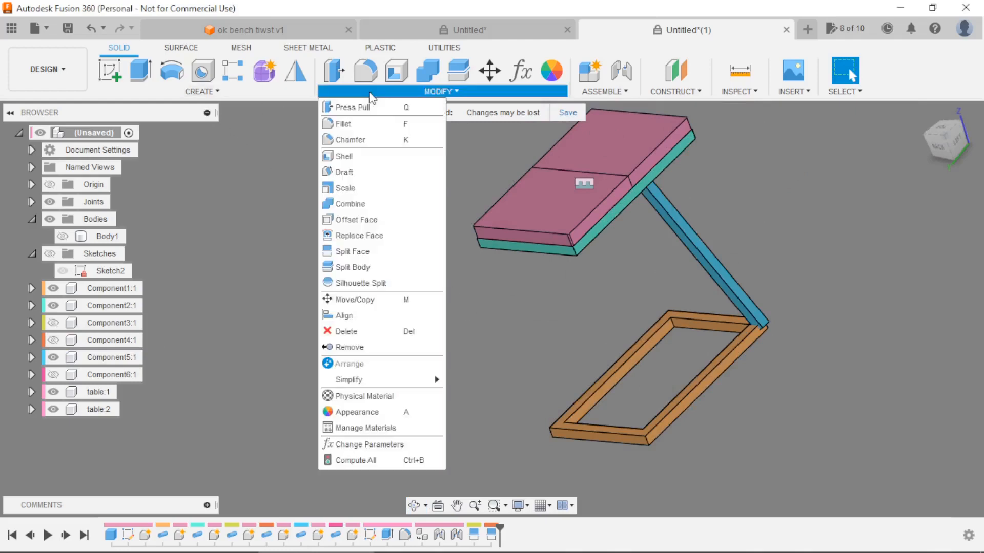
pyautogui.click(352, 251)
pyautogui.keyDown('shift'); pyautogui.moveTo(561, 326); pyautogui.dragTo(411, 244, button='middle'); pyautogui.keyUp('shift')
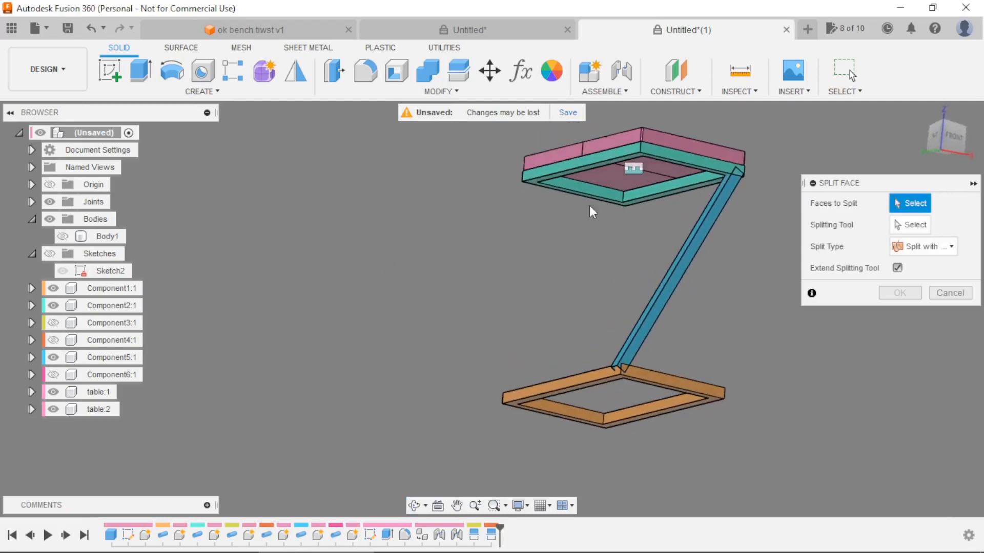
pyautogui.scroll(5, 754, 156)
pyautogui.click(711, 231)
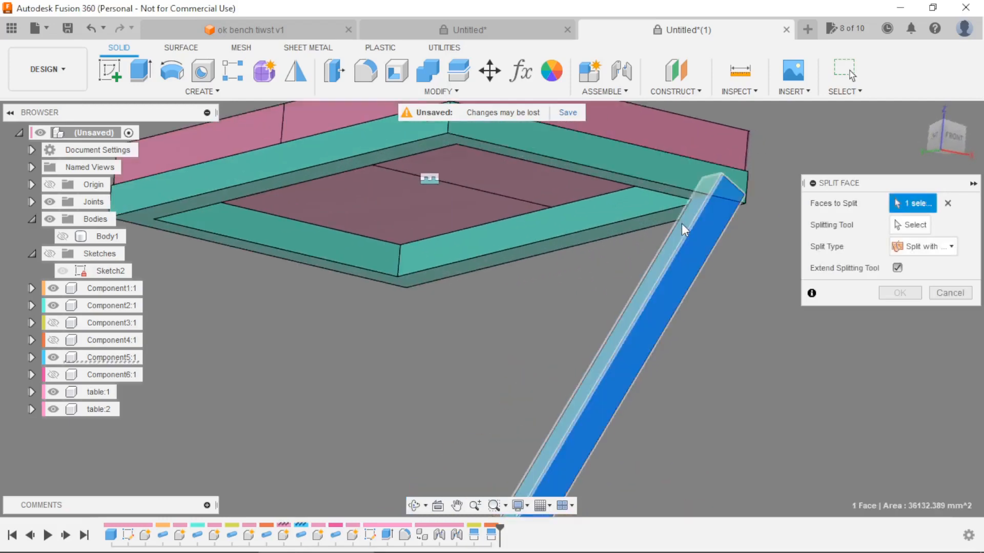
pyautogui.click(681, 223)
pyautogui.keyDown('shift'); pyautogui.moveTo(745, 312); pyautogui.dragTo(527, 277, button='middle'); pyautogui.keyUp('shift')
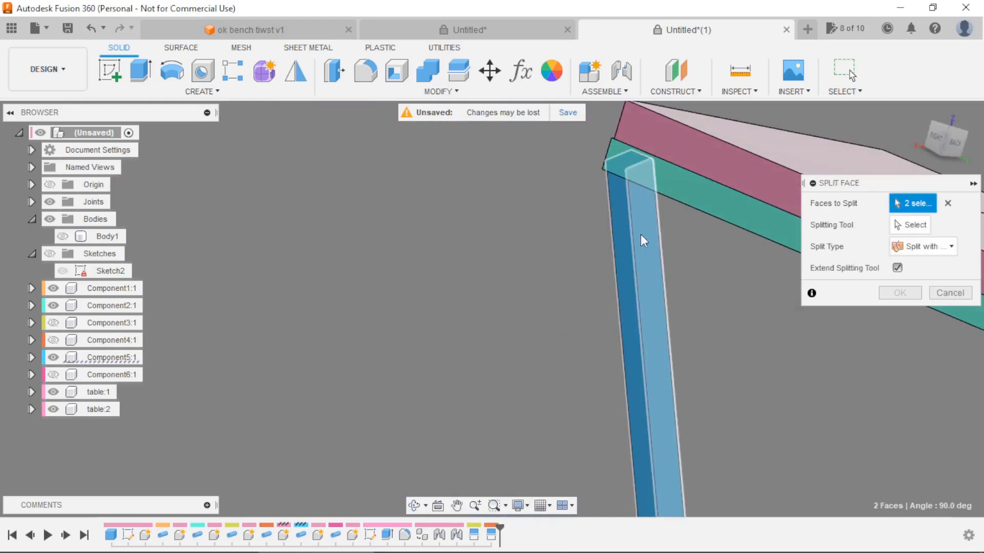
pyautogui.click(624, 232)
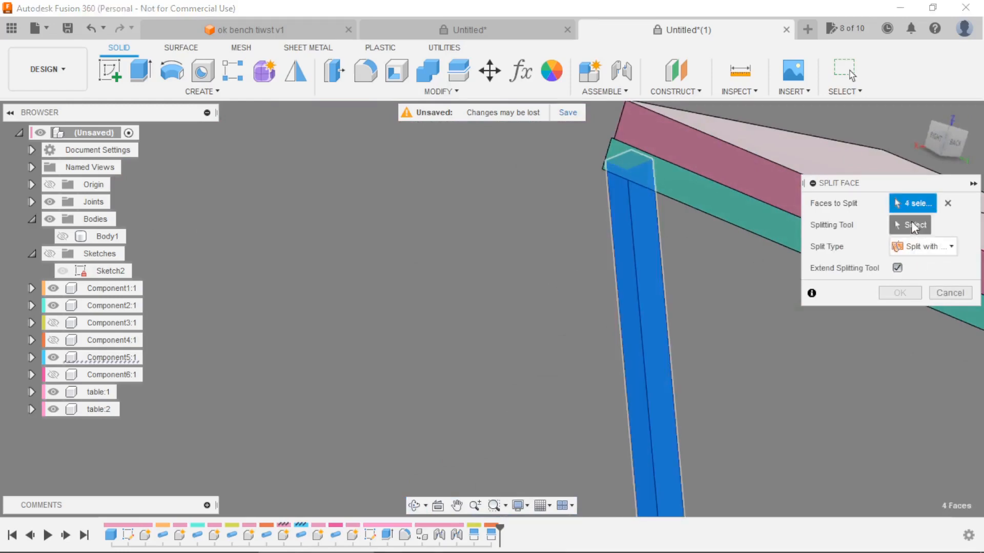
# Try to split the Component5 leg's faces with the upper frame's underside and the lower frame's top face.
pyautogui.keyDown('shift'); pyautogui.moveTo(739, 305); pyautogui.dragTo(740, 274, button='middle'); pyautogui.keyUp('shift')
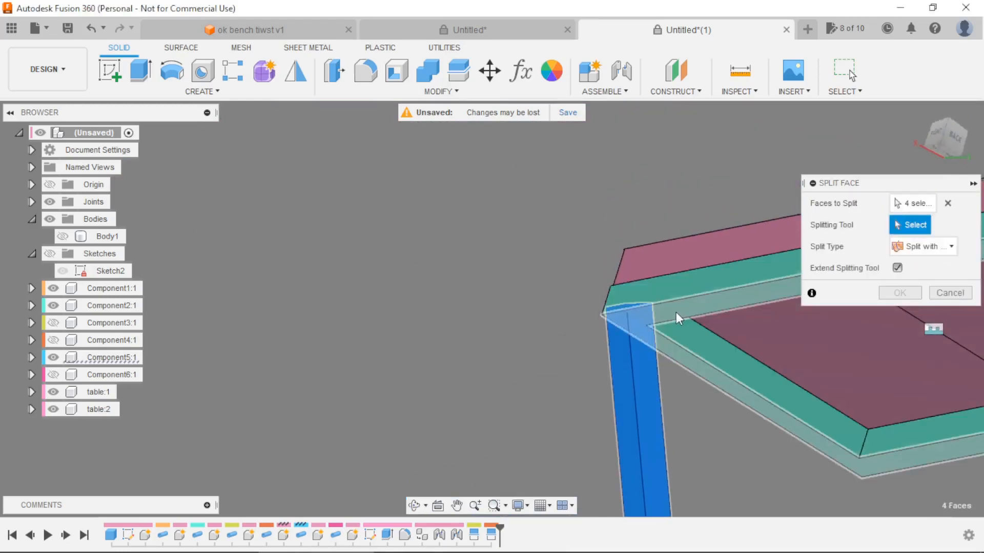
pyautogui.click(610, 312)
pyautogui.keyDown('shift'); pyautogui.moveTo(610, 311); pyautogui.dragTo(558, 454, button='middle'); pyautogui.keyUp('shift')
pyautogui.scroll(3, 564, 409)
pyautogui.click(565, 401)
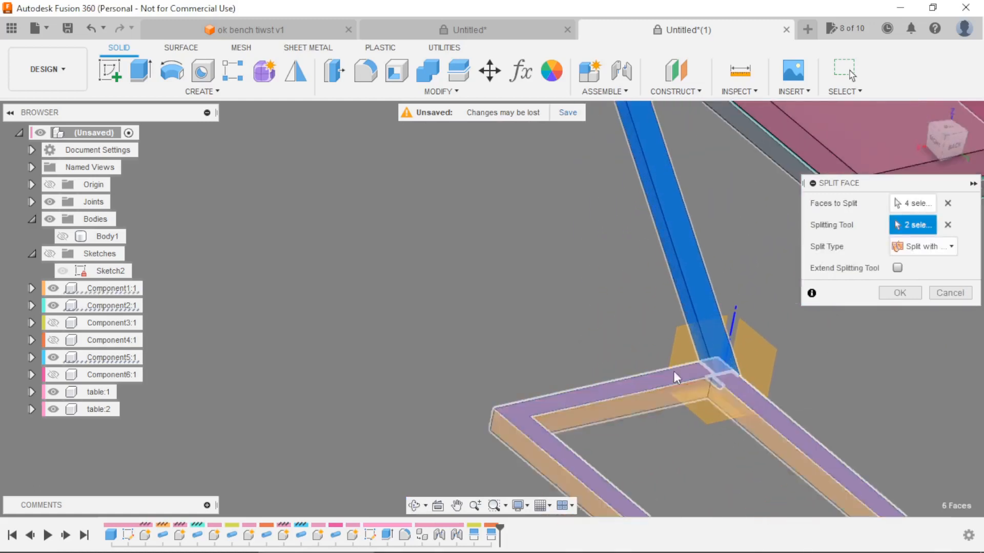
pyautogui.click(899, 293)
# Open Sketch2 for editing and show the base box Body1 as a reference for its bottom corner.
pyautogui.scroll(-3, 560, 353)
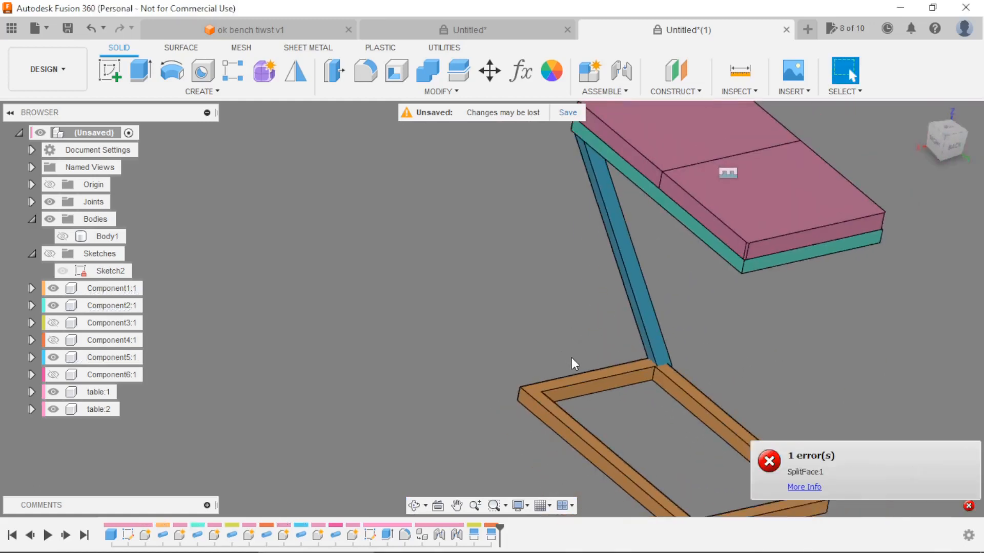
pyautogui.keyDown('shift'); pyautogui.moveTo(685, 345); pyautogui.dragTo(693, 410, button='middle'); pyautogui.keyUp('shift')
pyautogui.scroll(3, 712, 422)
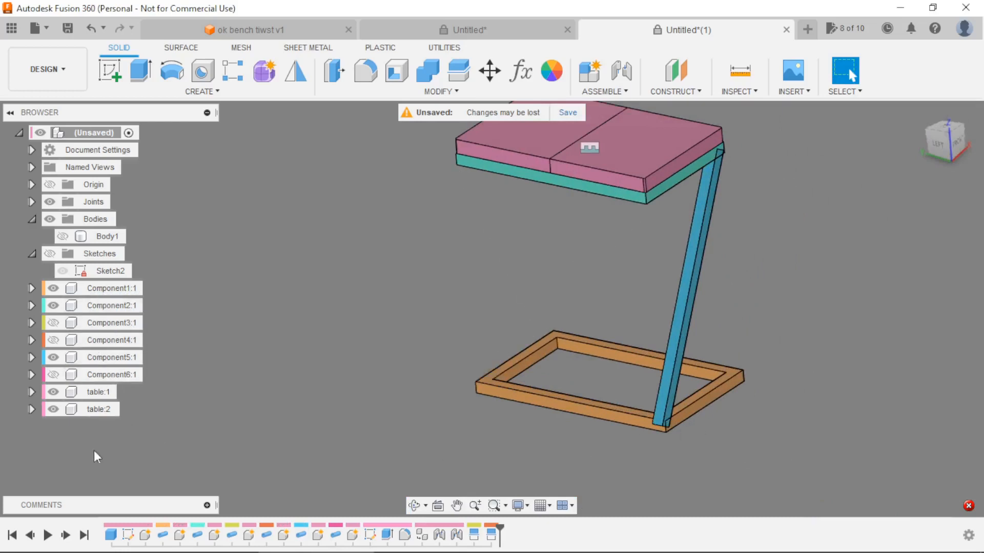
pyautogui.doubleClick(127, 538)
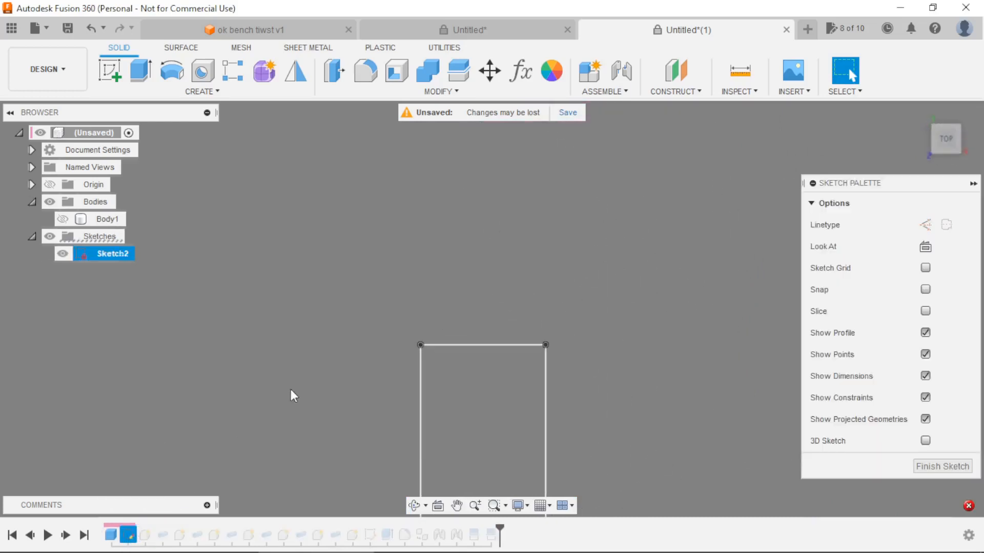
pyautogui.click(63, 220)
pyautogui.moveTo(389, 264)
pyautogui.keyDown('shift'); pyautogui.mouseDown(button='middle')
pyautogui.moveTo(553, 329)
pyautogui.moveTo(540, 254)
pyautogui.moveTo(391, 274)
pyautogui.moveTo(338, 297)
pyautogui.moveTo(232, 306)
pyautogui.moveTo(531, 398)
pyautogui.moveTo(483, 454)
pyautogui.moveTo(468, 494)
pyautogui.mouseUp(button='middle'); pyautogui.keyUp('shift')
pyautogui.scroll(6, 467, 475)
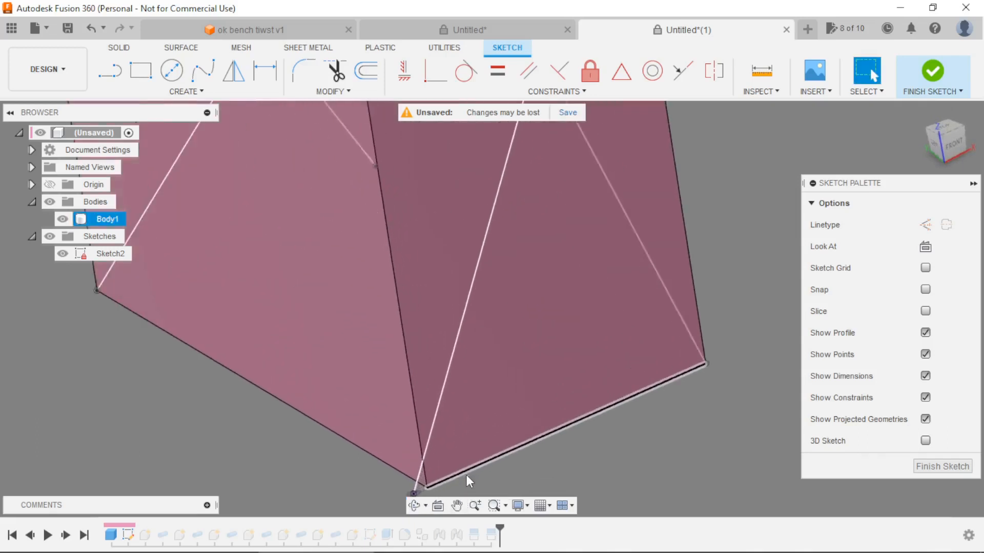
pyautogui.scroll(-3, 487, 420)
pyautogui.scroll(3, 463, 442)
pyautogui.scroll(3, 432, 474)
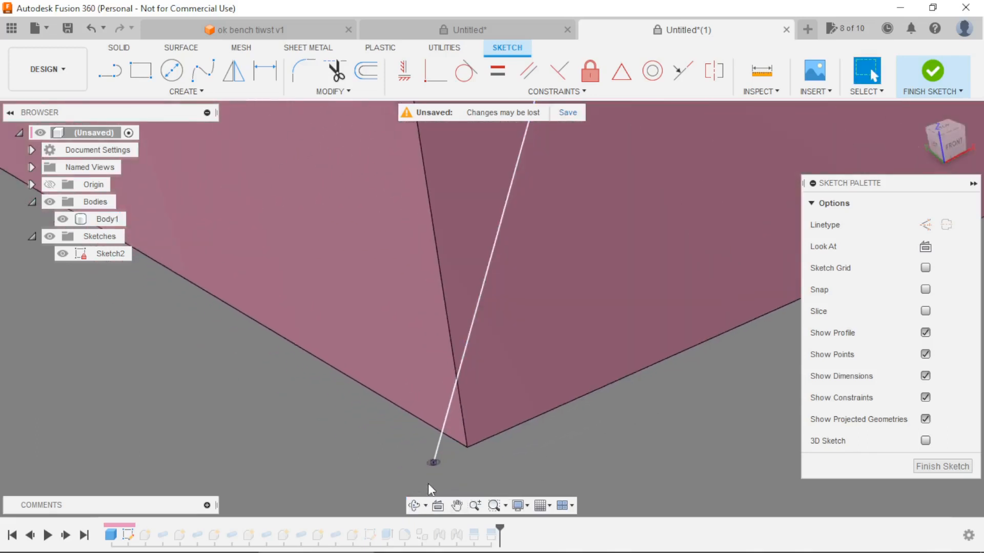
# Release the diagonal line's endpoint from the origin, make it coincident with Body1's nearby bottom corner, and finish the sketch.
pyautogui.click(434, 466)
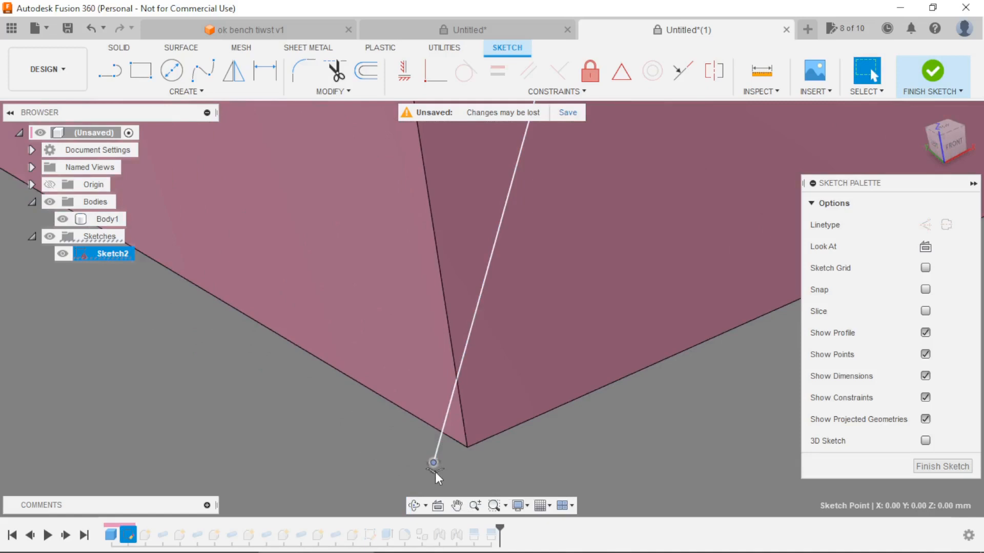
pyautogui.rightClick(435, 472)
pyautogui.click(384, 451)
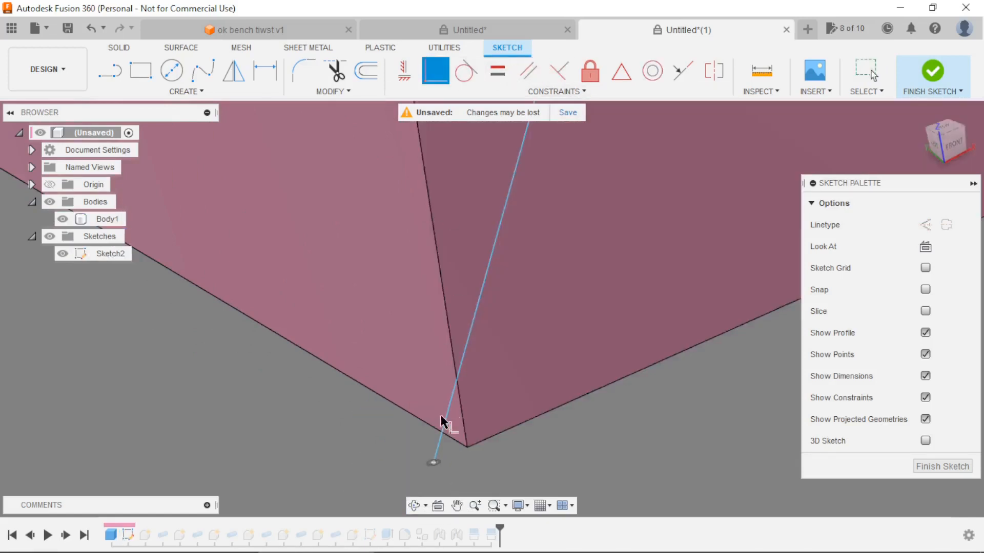
pyautogui.click(434, 464)
pyautogui.moveTo(467, 454); pyautogui.dragTo(466, 449)
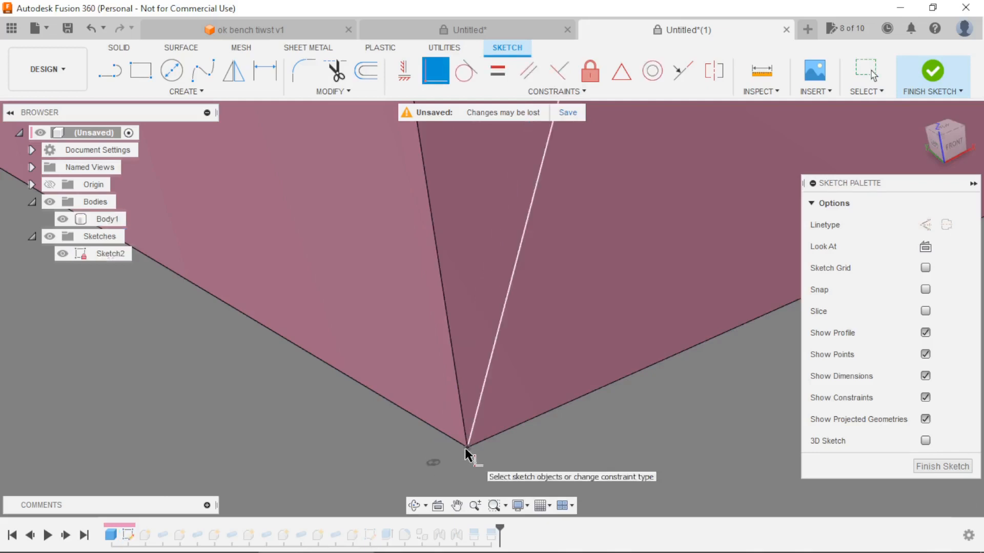
pyautogui.click(942, 466)
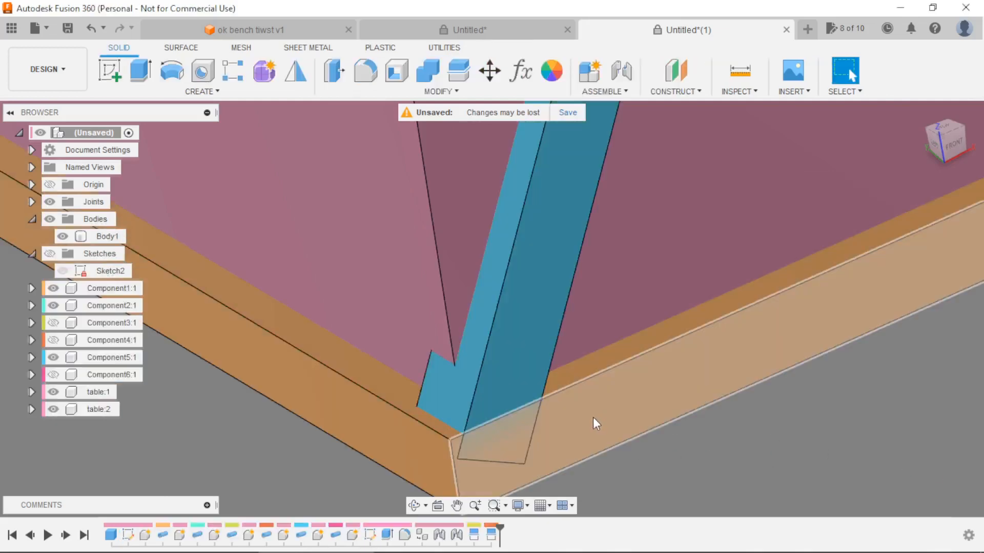
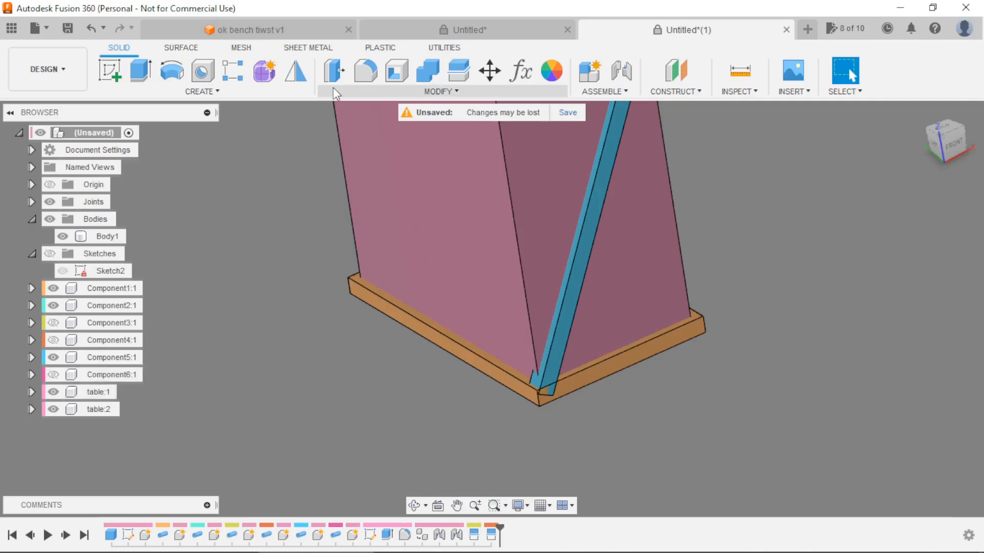
# Start a Split Face operation, hide the base box Body1, and choose the Component5 leg's four side faces as the faces to split.
pyautogui.click(353, 92)
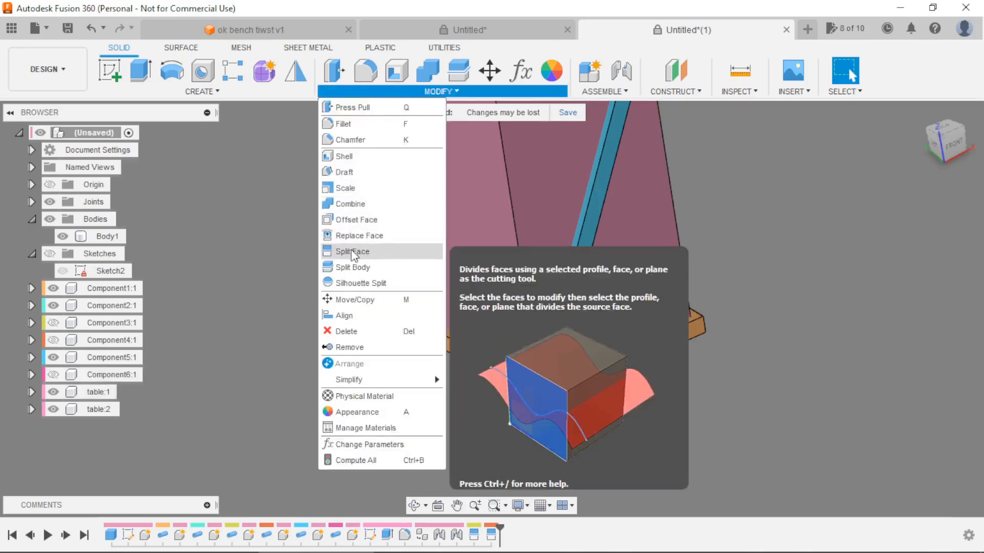
pyautogui.click(353, 251)
pyautogui.scroll(5, 518, 364)
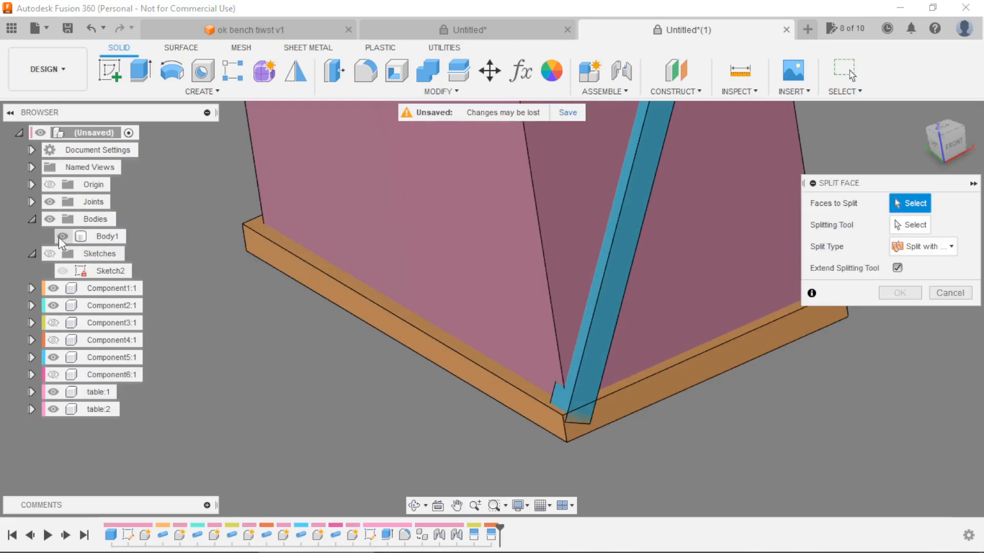
pyautogui.click(61, 237)
pyautogui.click(575, 355)
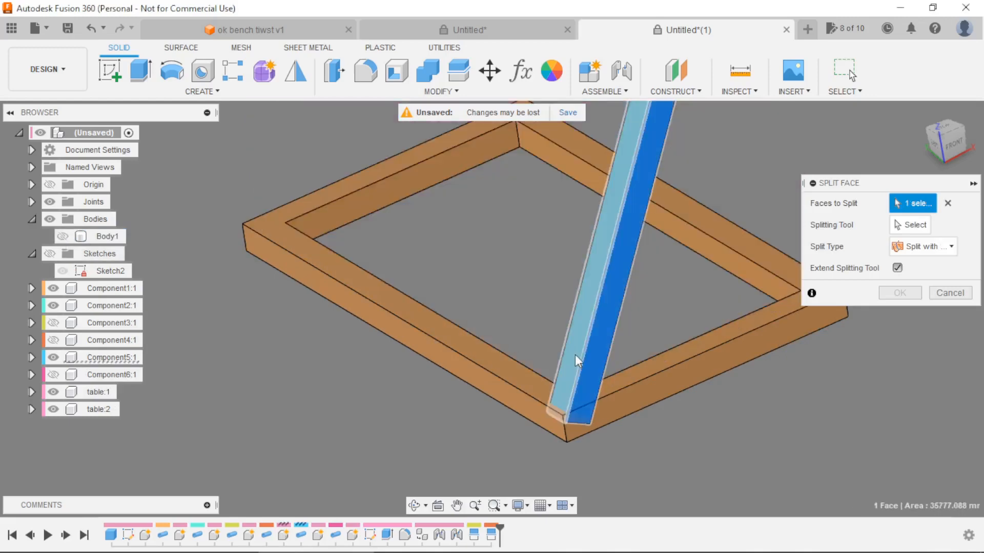
pyautogui.keyDown('shift'); pyautogui.moveTo(575, 354); pyautogui.dragTo(706, 471, button='middle'); pyautogui.keyUp('shift')
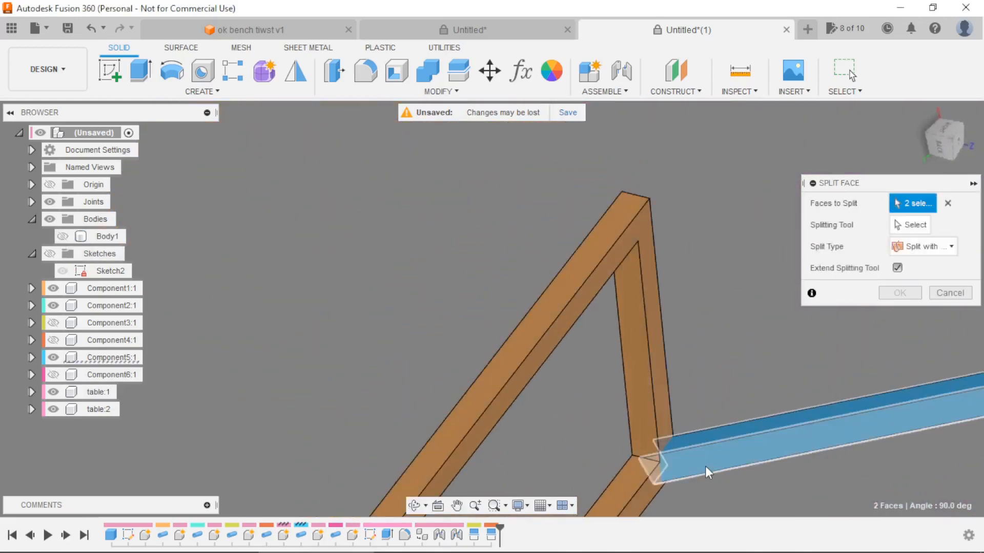
pyautogui.click(696, 440)
# Split the Component5 leg's faces with the lower frame's top face and the upper frame's underside.
pyautogui.click(910, 224)
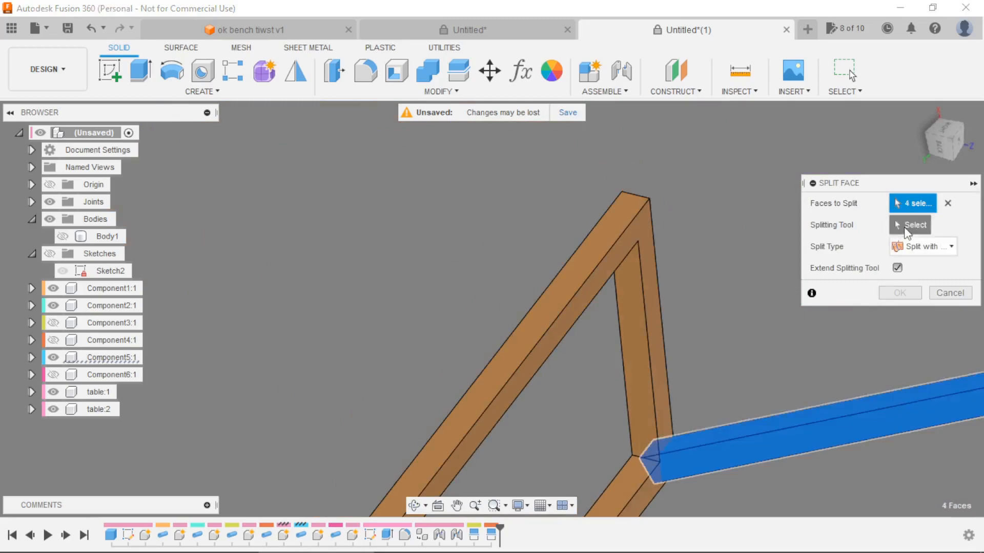
pyautogui.click(649, 250)
pyautogui.keyDown('shift'); pyautogui.moveTo(650, 250); pyautogui.dragTo(845, 336, button='middle'); pyautogui.keyUp('shift')
pyautogui.scroll(3, 912, 377)
pyautogui.click(899, 365)
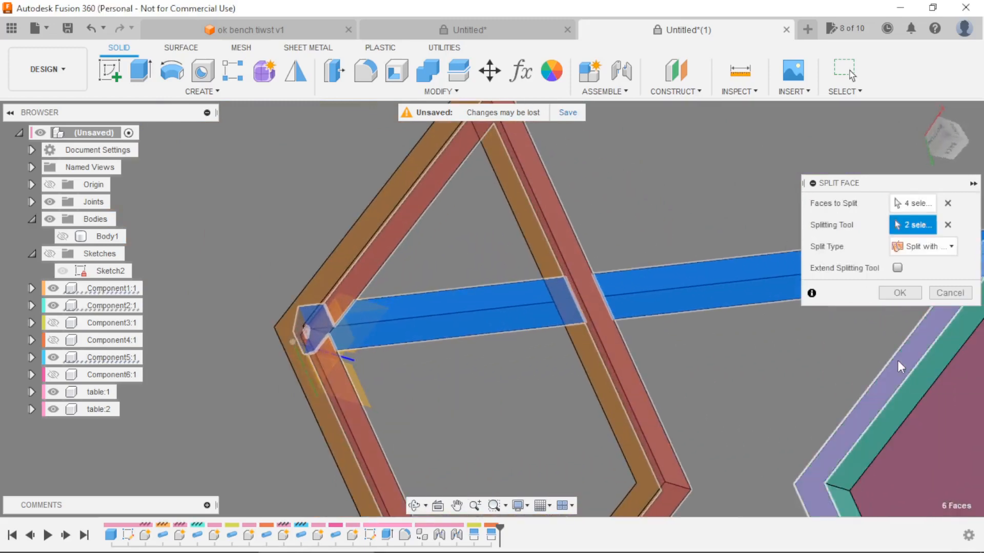
pyautogui.click(900, 292)
pyautogui.scroll(-5, 650, 278)
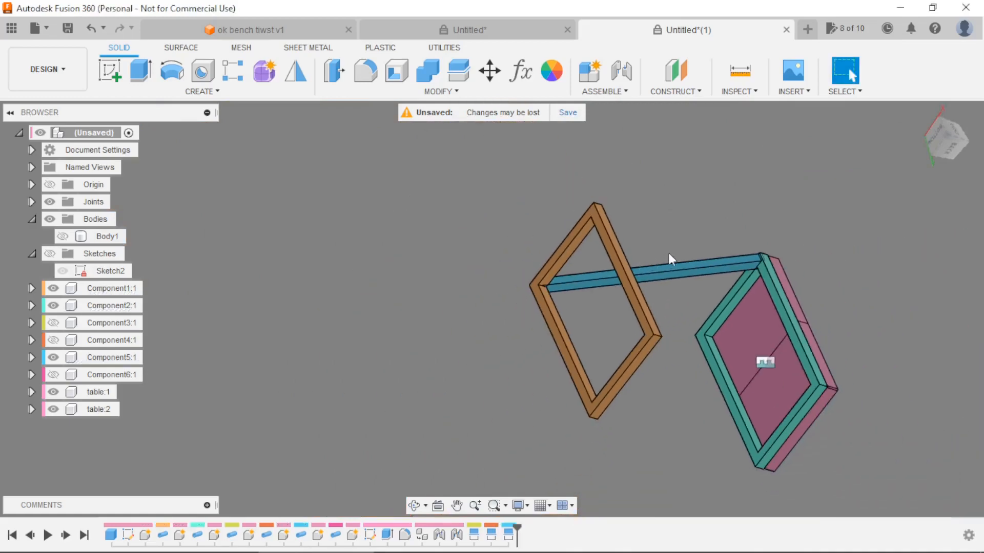
pyautogui.keyDown('shift'); pyautogui.moveTo(670, 257); pyautogui.dragTo(682, 410, button='middle'); pyautogui.keyUp('shift')
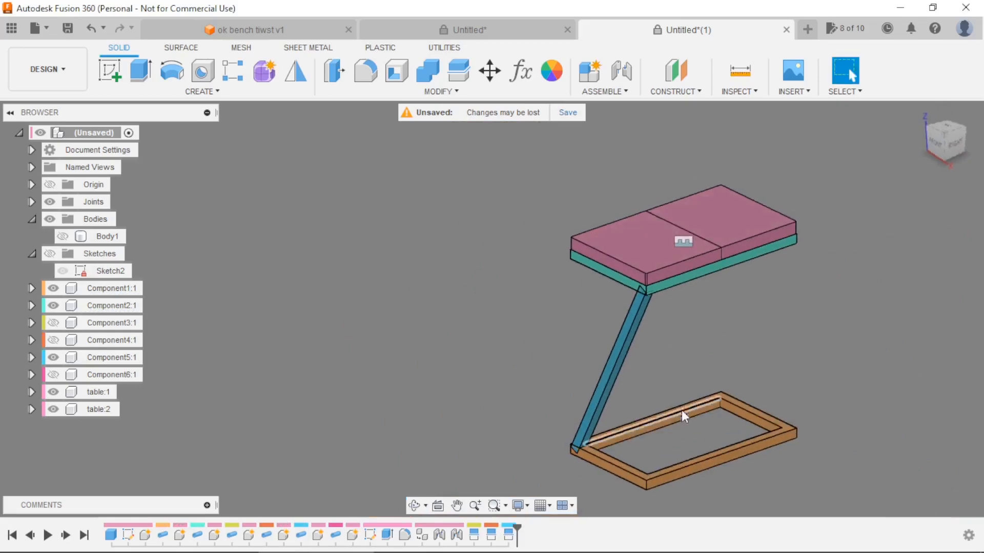
# Hide the Component5 leg and show the Component6 leg.
pyautogui.scroll(3, 681, 410)
pyautogui.click(53, 357)
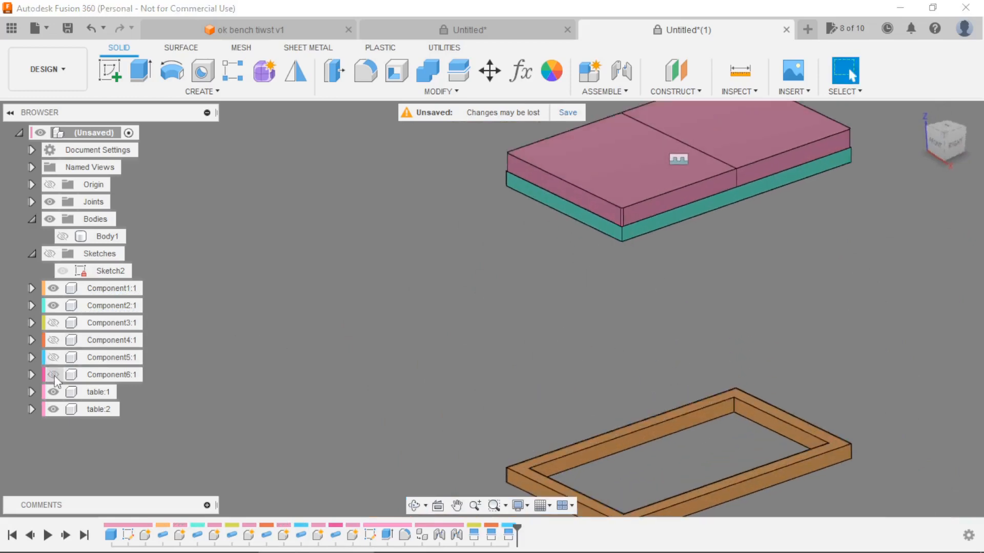
pyautogui.click(53, 374)
pyautogui.scroll(-3, 448, 336)
pyautogui.scroll(2, 565, 348)
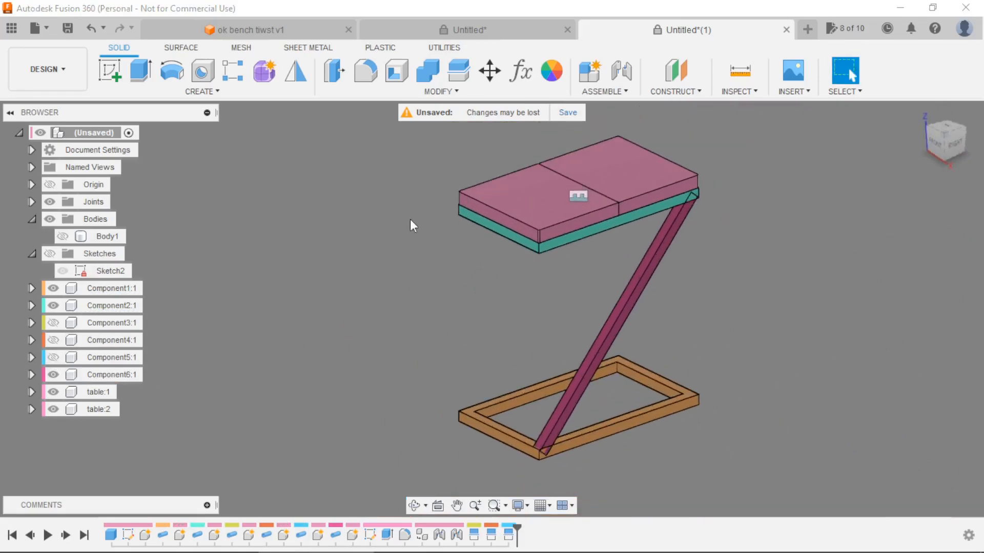
# Start a Split Face operation with the four side faces of the Component6 leg as the faces to split.
pyautogui.click(441, 91)
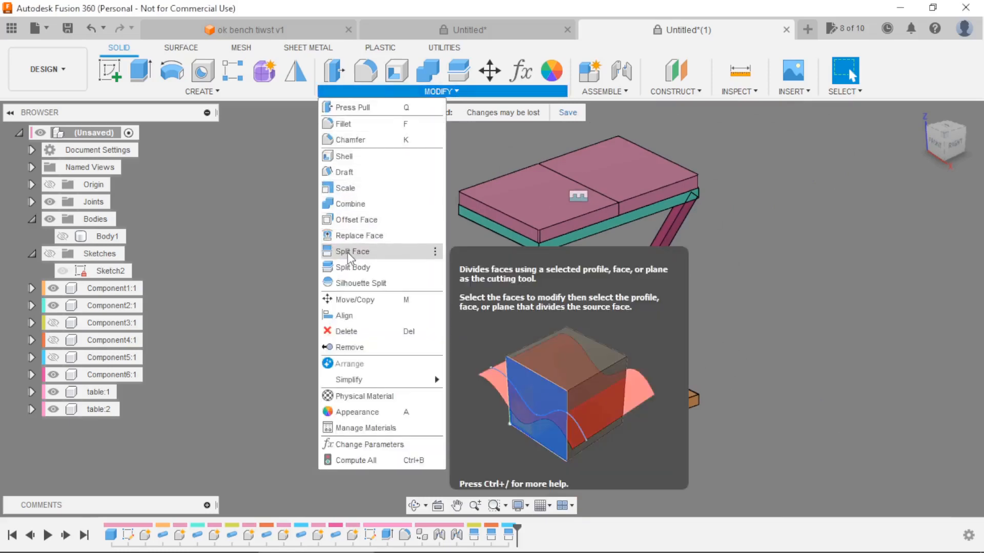
pyautogui.click(354, 251)
pyautogui.scroll(3, 581, 297)
pyautogui.click(591, 276)
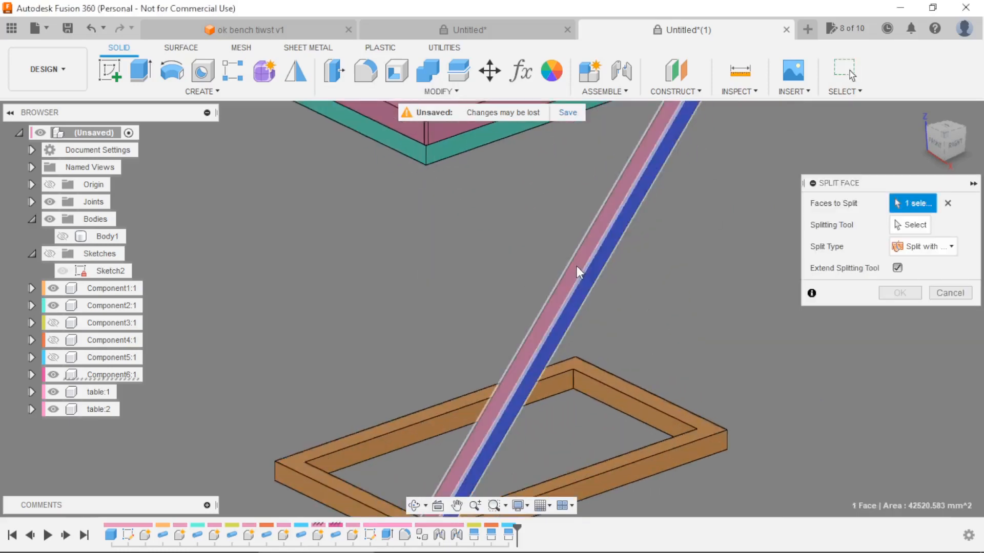
pyautogui.click(576, 266)
pyautogui.moveTo(610, 306)
pyautogui.keyDown('shift'); pyautogui.mouseDown(button='middle')
pyautogui.moveTo(711, 309)
pyautogui.moveTo(817, 338)
pyautogui.moveTo(617, 292)
pyautogui.mouseUp(button='middle'); pyautogui.keyUp('shift')
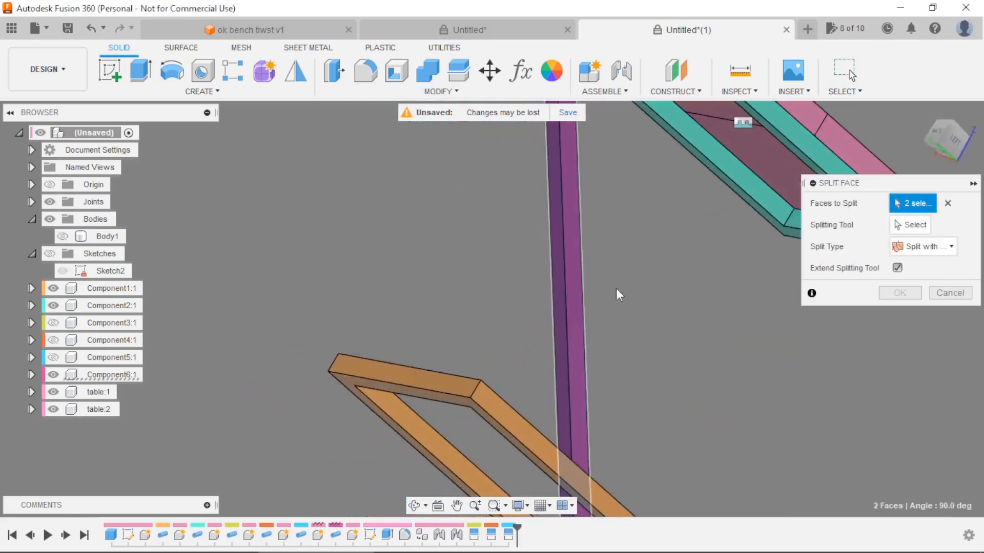
pyautogui.click(570, 265)
pyautogui.click(556, 269)
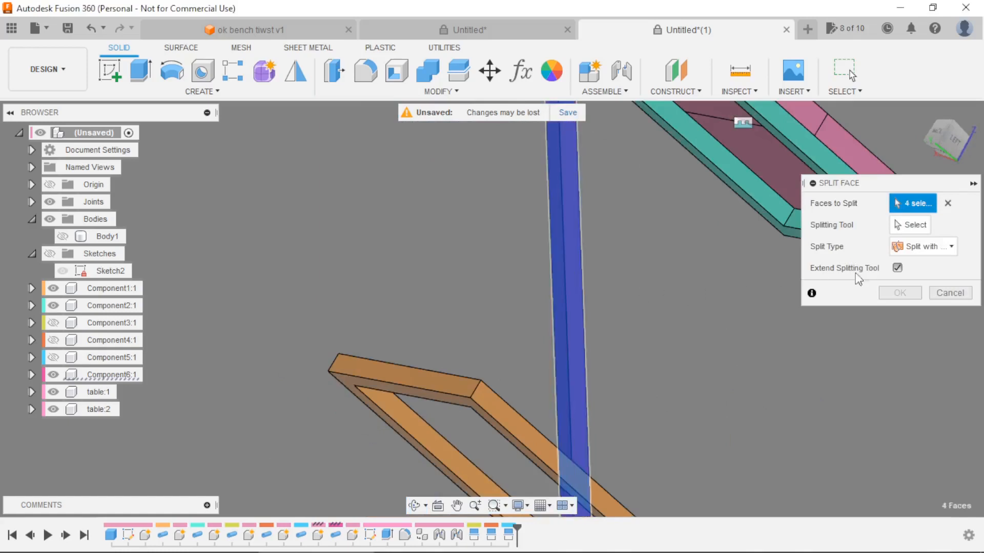
# Use the upper frame's underside and the lower frame's top face as splitting tools and complete the Component6 leg's face split.
pyautogui.click(902, 228)
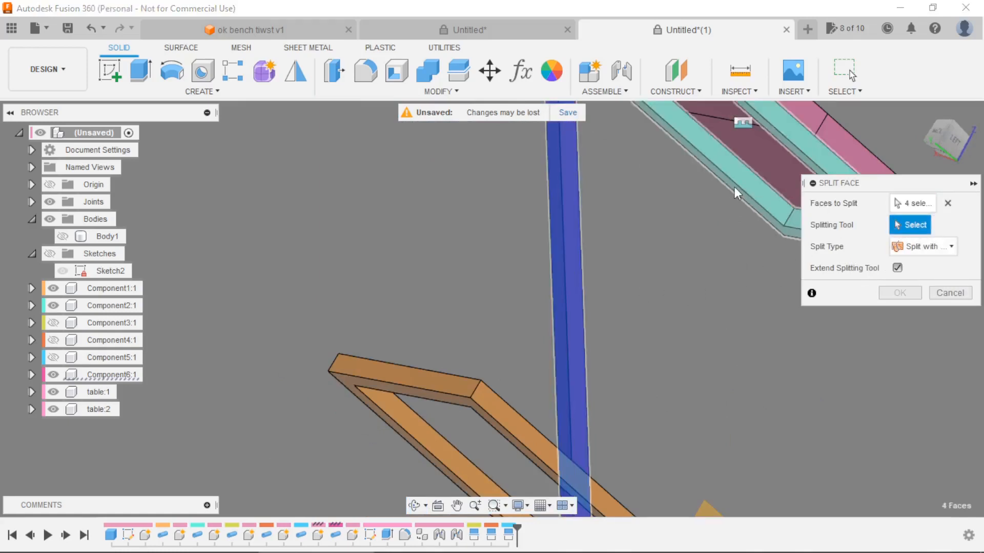
pyautogui.scroll(3, 730, 175)
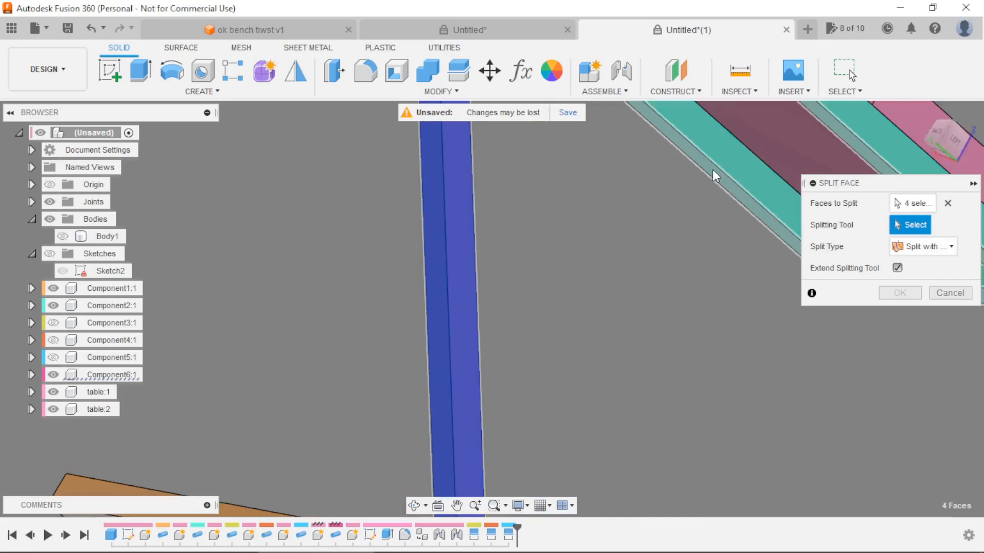
pyautogui.click(712, 169)
pyautogui.scroll(-5, 666, 194)
pyautogui.keyDown('shift'); pyautogui.moveTo(656, 198); pyautogui.dragTo(616, 301, button='middle'); pyautogui.keyUp('shift')
pyautogui.scroll(3, 607, 371)
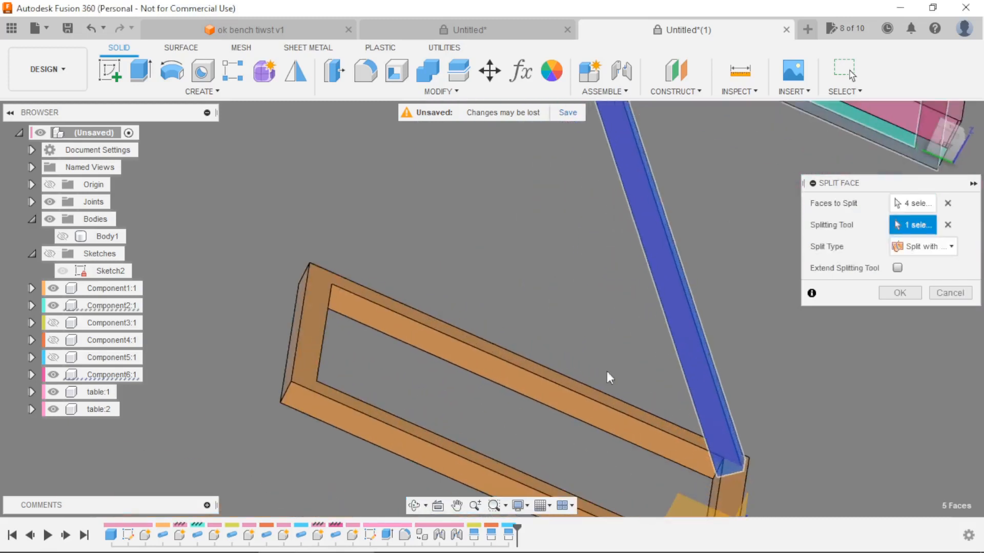
pyautogui.click(597, 396)
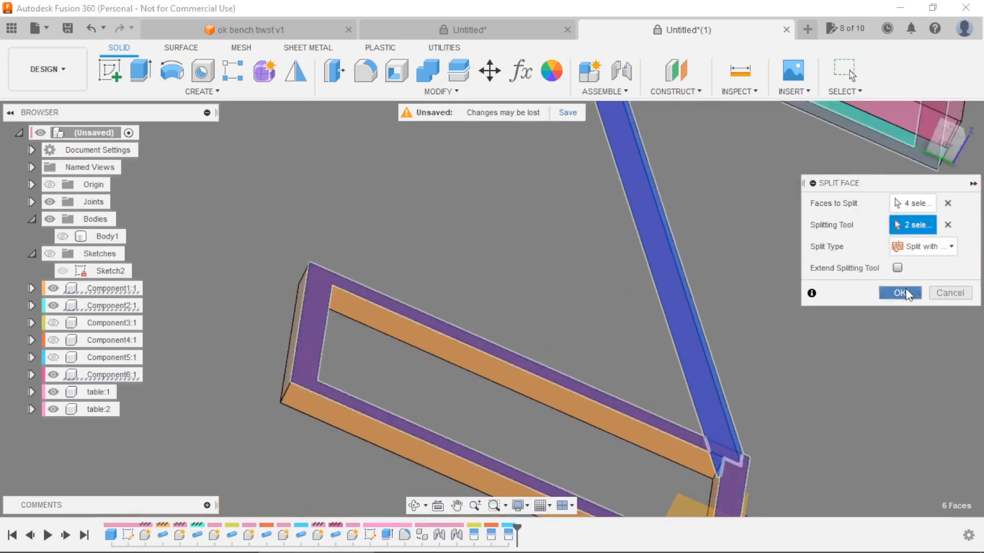
pyautogui.click(900, 293)
pyautogui.scroll(-3, 687, 271)
pyautogui.keyDown('shift'); pyautogui.moveTo(687, 272); pyautogui.dragTo(376, 302, button='middle'); pyautogui.keyUp('shift')
# Hide Component1, Component2 and both table tops so that only the Component6 leg stays shown.
pyautogui.click(60, 376)
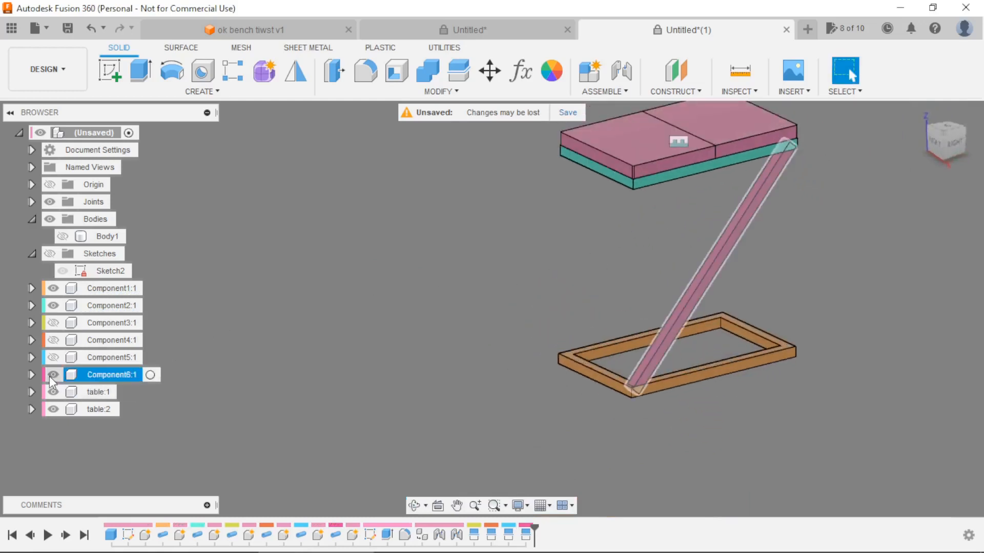
pyautogui.click(53, 288)
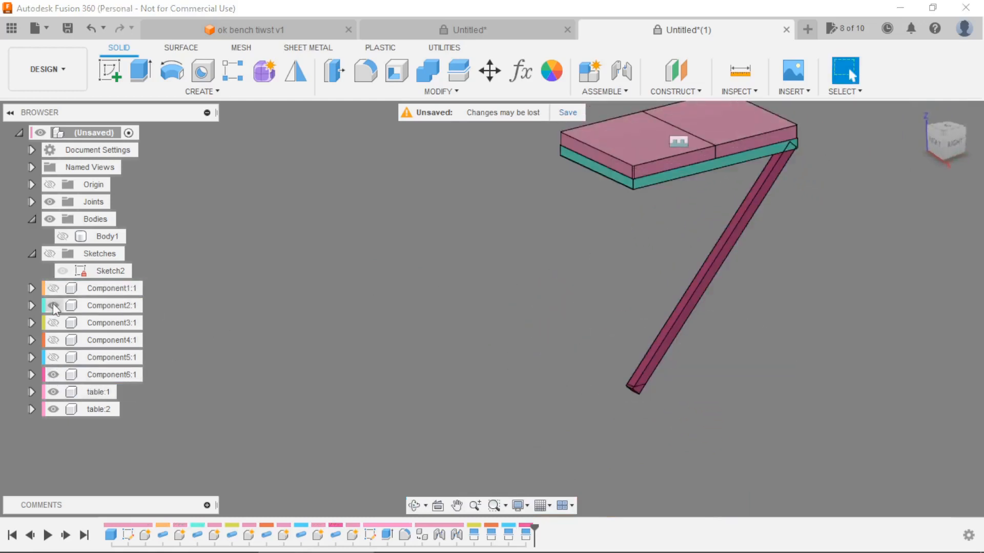
pyautogui.click(53, 306)
pyautogui.click(54, 393)
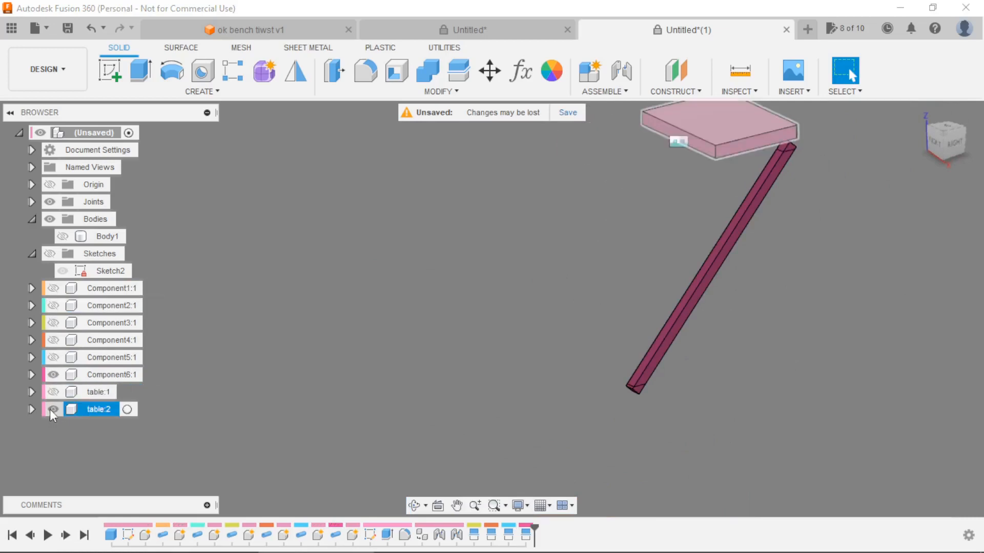
pyautogui.click(53, 410)
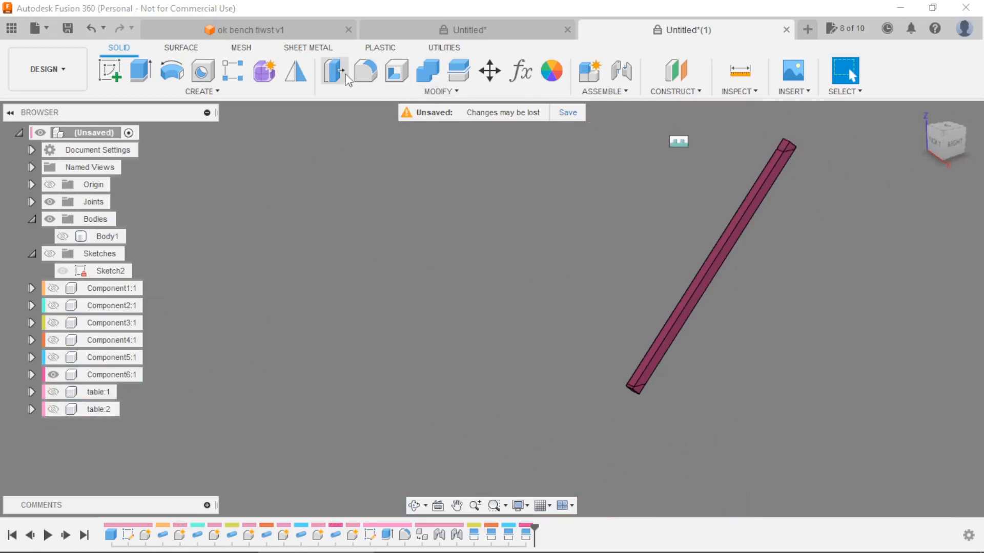
# Press Pull one split-off face at each end of the Component6 leg inward to trim both ends back to the split lines.
pyautogui.click(332, 76)
pyautogui.scroll(3, 810, 134)
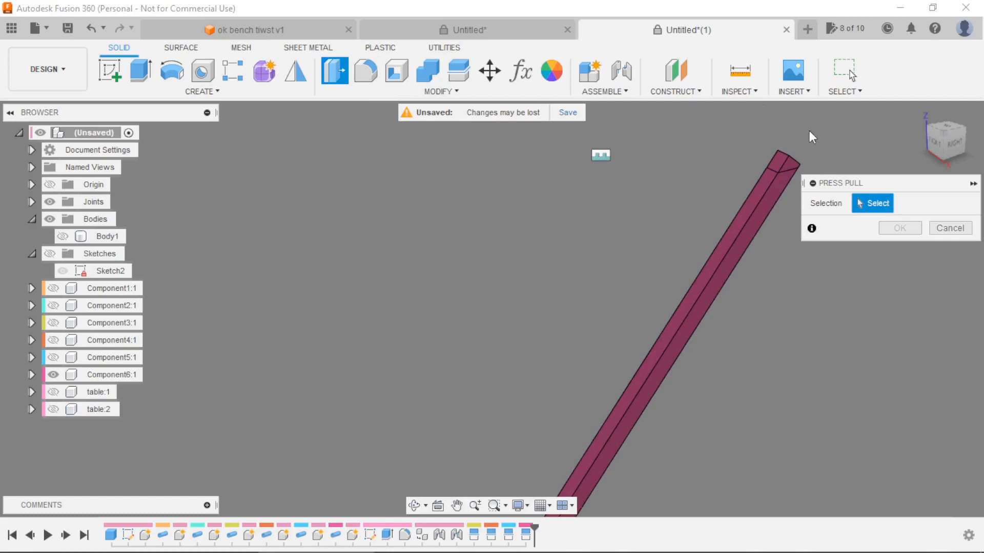
pyautogui.click(789, 168)
pyautogui.scroll(-3, 755, 163)
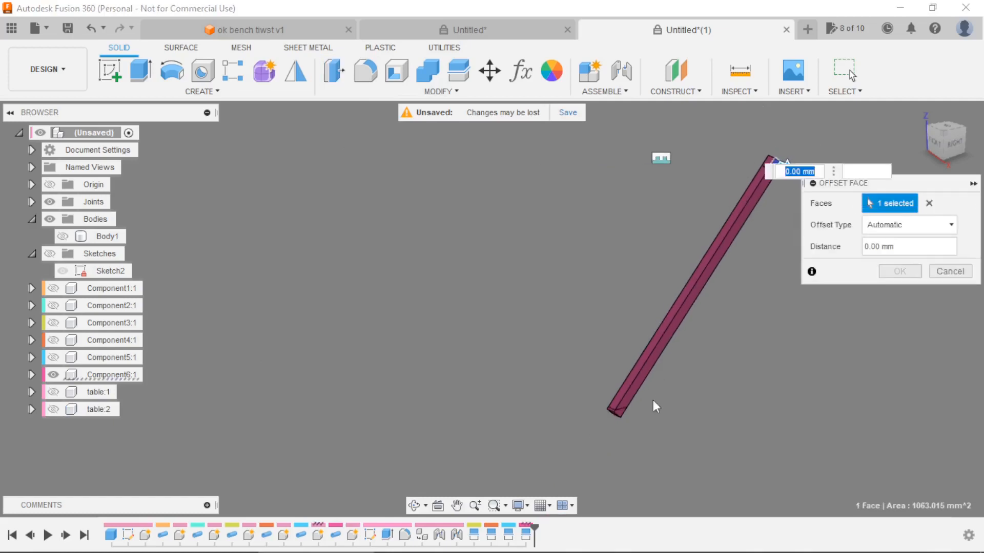
pyautogui.scroll(3, 652, 401)
pyautogui.click(607, 403)
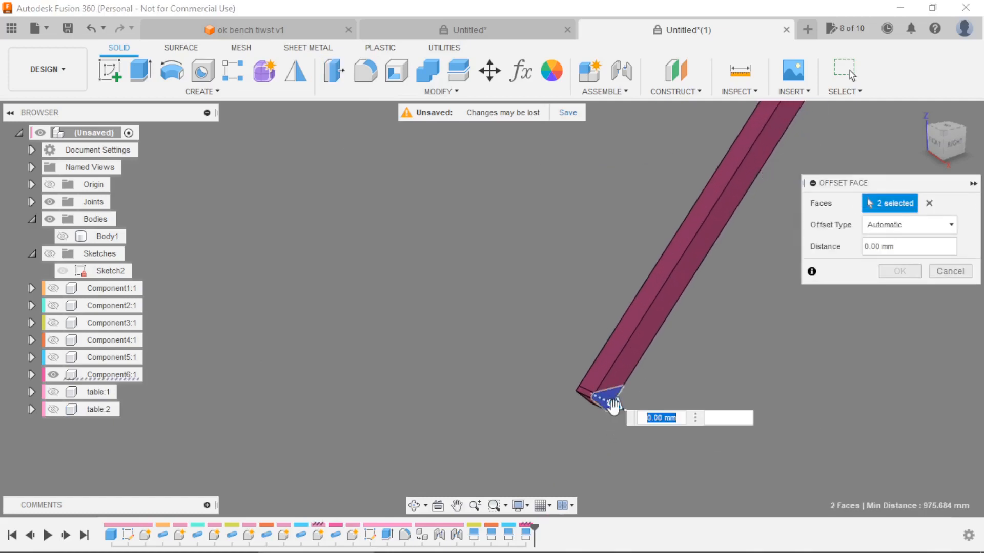
pyautogui.moveTo(610, 408); pyautogui.dragTo(579, 384)
pyautogui.click(907, 275)
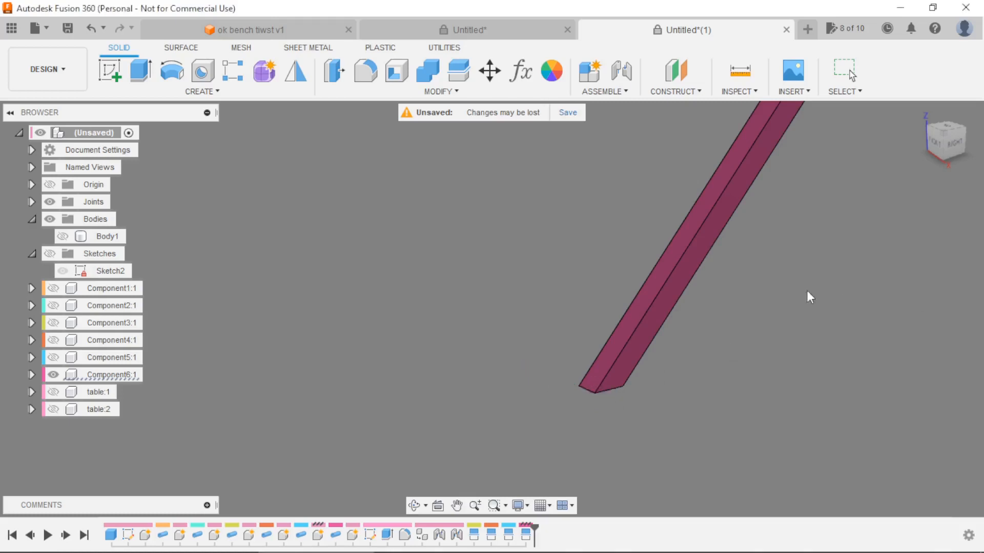
# Hide the Component6 leg and show the Component5 leg.
pyautogui.click(54, 375)
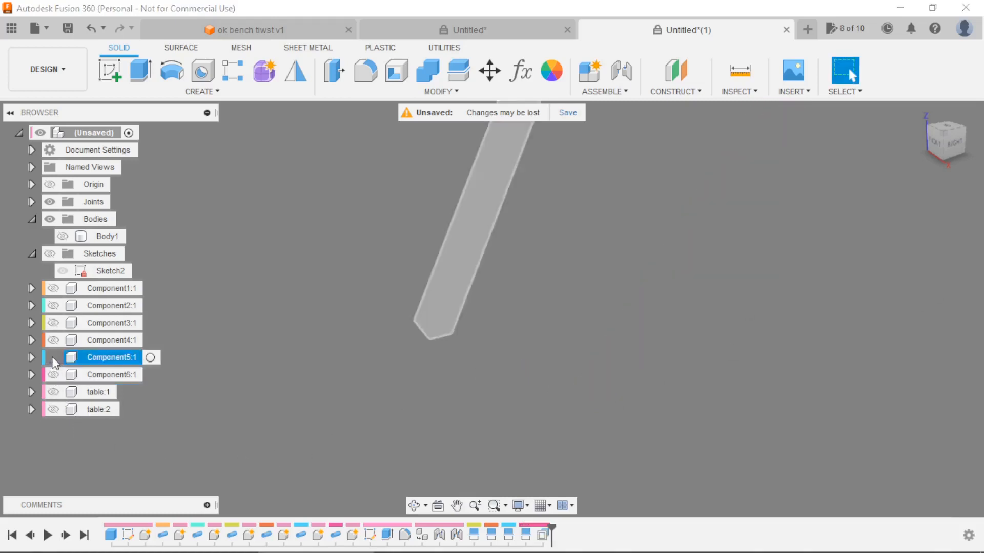
pyautogui.click(53, 357)
pyautogui.keyDown('shift'); pyautogui.moveTo(455, 354); pyautogui.dragTo(529, 224, button='middle'); pyautogui.keyUp('shift')
pyautogui.scroll(3, 529, 224)
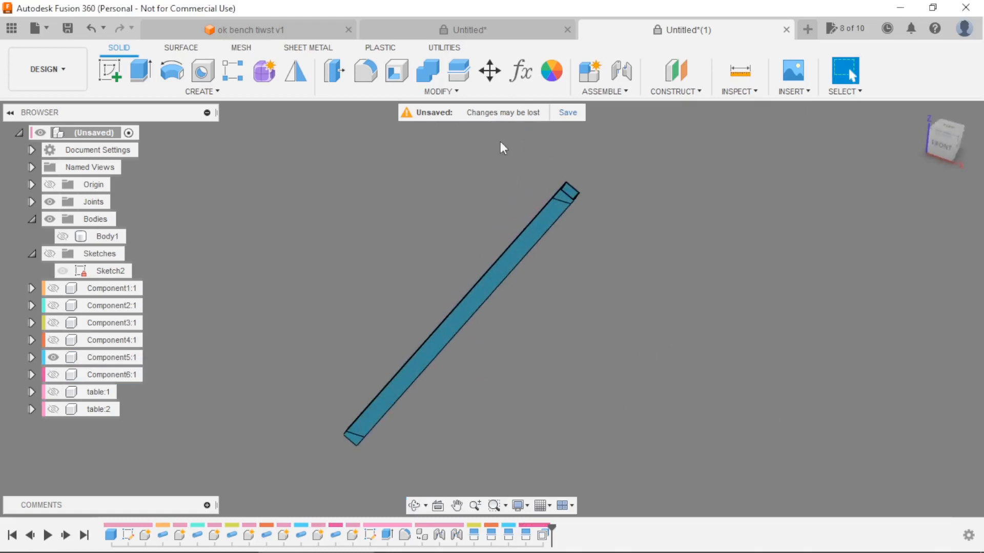
# Press Pull one split-off face at each end of the Component5 leg by about -149.02 mm to trim both ends to the split lines.
pyautogui.click(345, 75)
pyautogui.scroll(2, 562, 212)
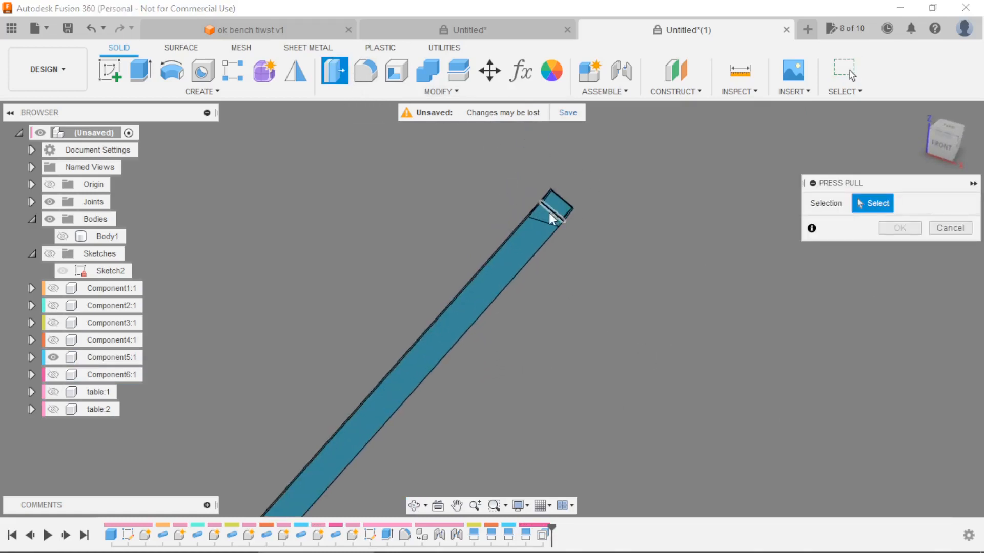
pyautogui.click(546, 213)
pyautogui.scroll(-3, 545, 213)
pyautogui.scroll(3, 407, 394)
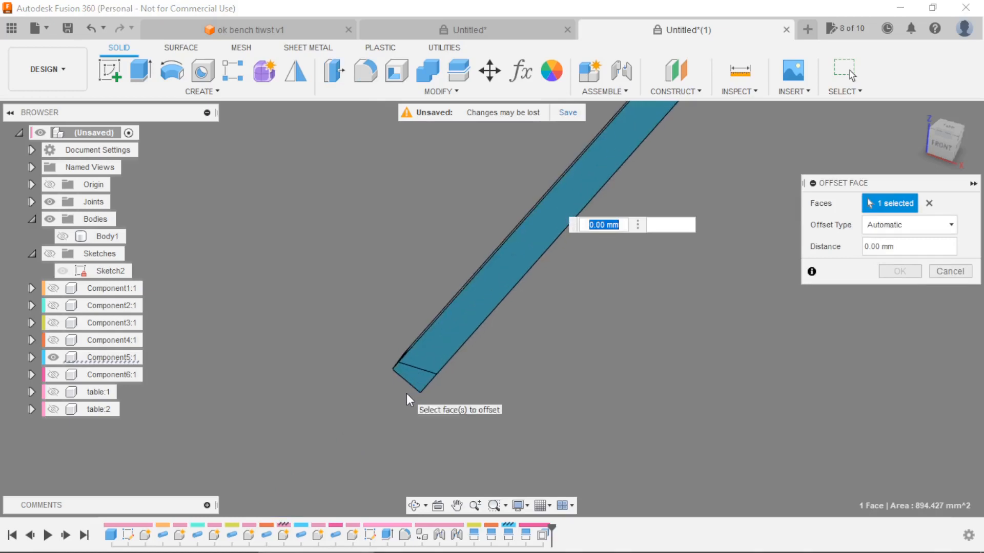
pyautogui.click(411, 383)
pyautogui.moveTo(410, 384); pyautogui.dragTo(458, 319)
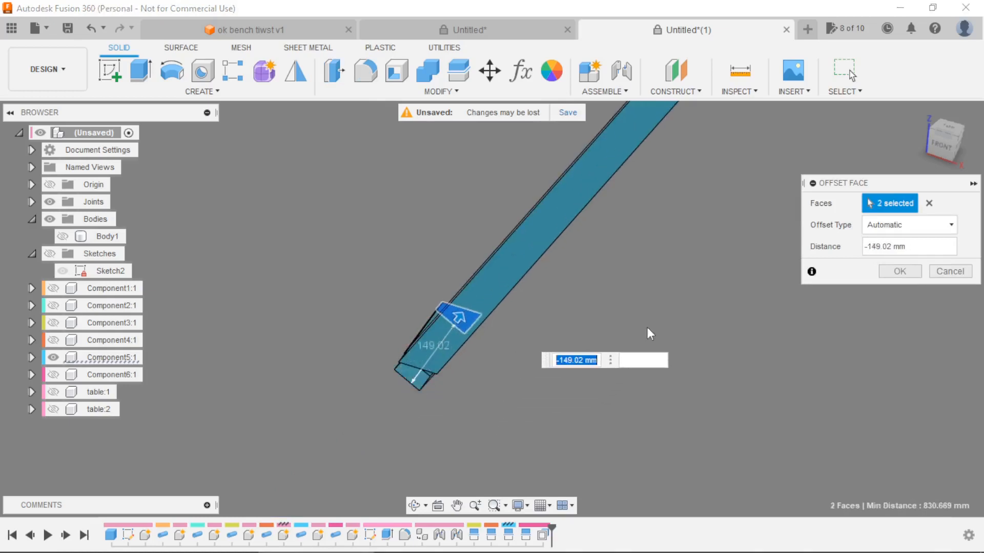
pyautogui.click(900, 272)
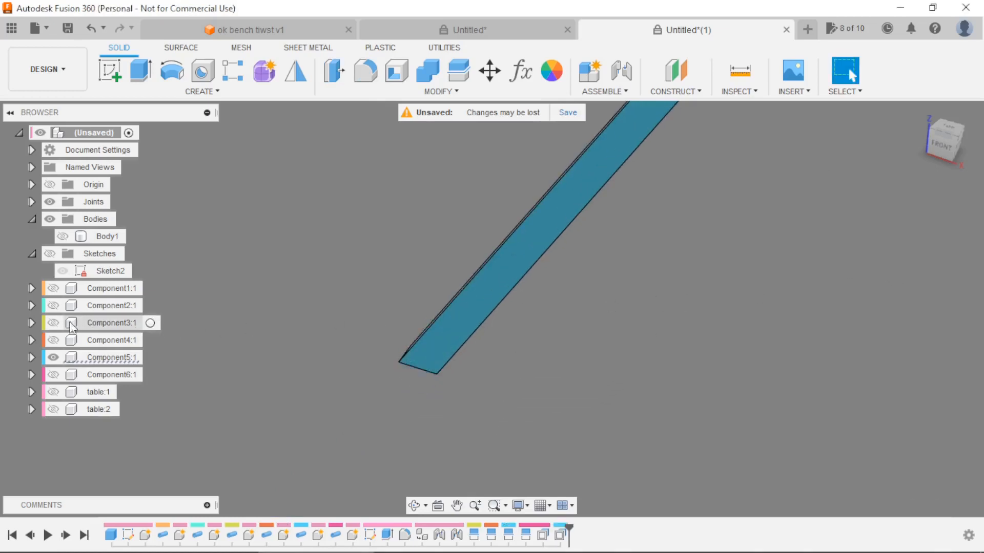
# Hide the Component5 leg and show the Component4 leg.
pyautogui.click(53, 357)
pyautogui.click(53, 340)
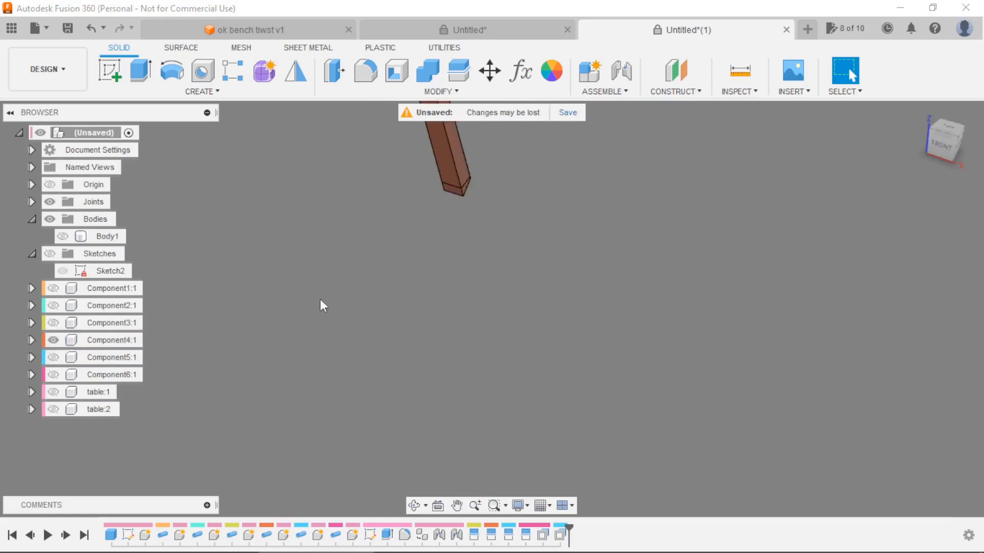
pyautogui.keyDown('shift'); pyautogui.moveTo(370, 302); pyautogui.dragTo(463, 308, button='middle'); pyautogui.keyUp('shift')
pyautogui.scroll(5, 540, 193)
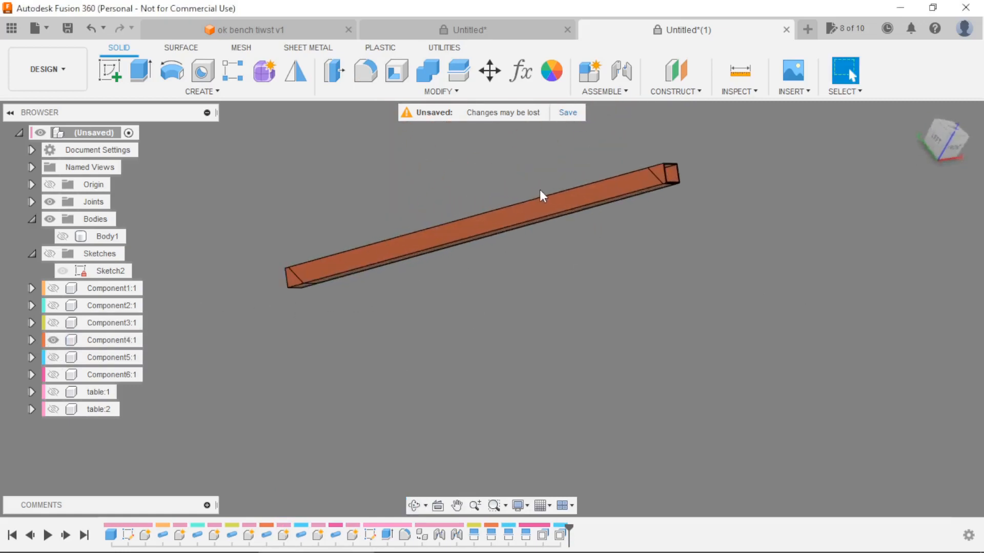
# Press Pull one split-off face at each end of the Component4 leg inward to trim both ends to the split lines.
pyautogui.click(334, 70)
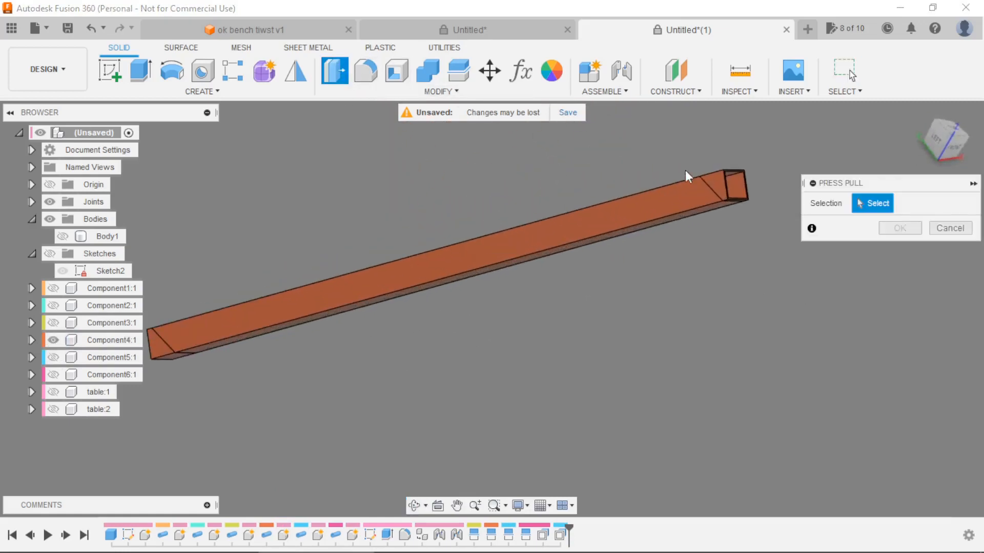
pyautogui.click(712, 180)
pyautogui.scroll(5, 452, 300)
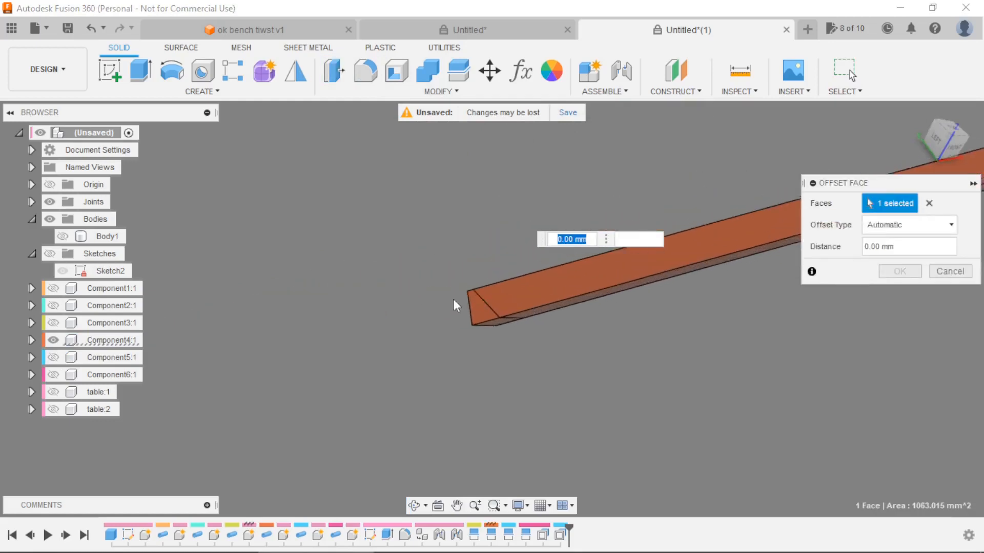
pyautogui.click(486, 312)
pyautogui.moveTo(467, 310); pyautogui.dragTo(661, 328)
pyautogui.click(899, 272)
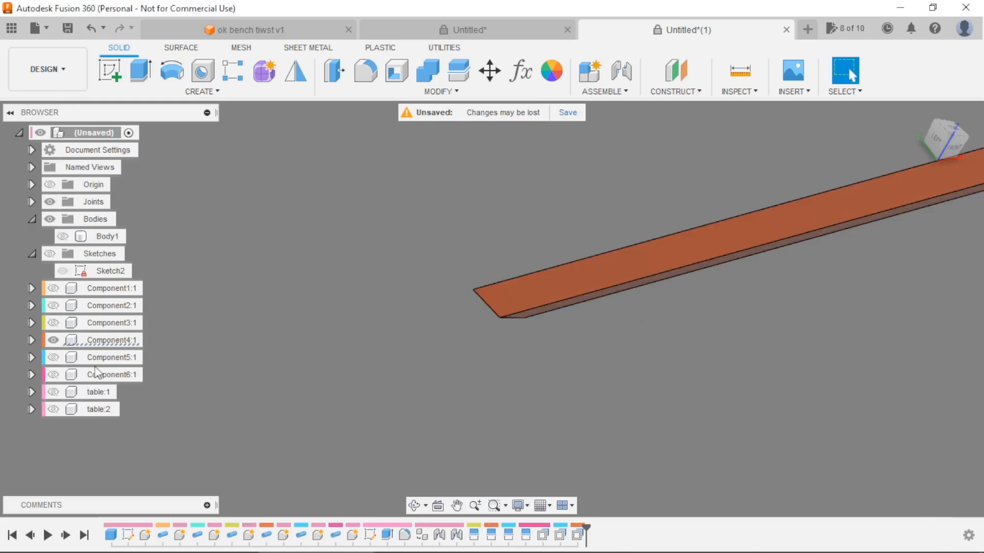
# Hide the Component4 leg and show the Component3 leg.
pyautogui.click(53, 340)
pyautogui.click(54, 323)
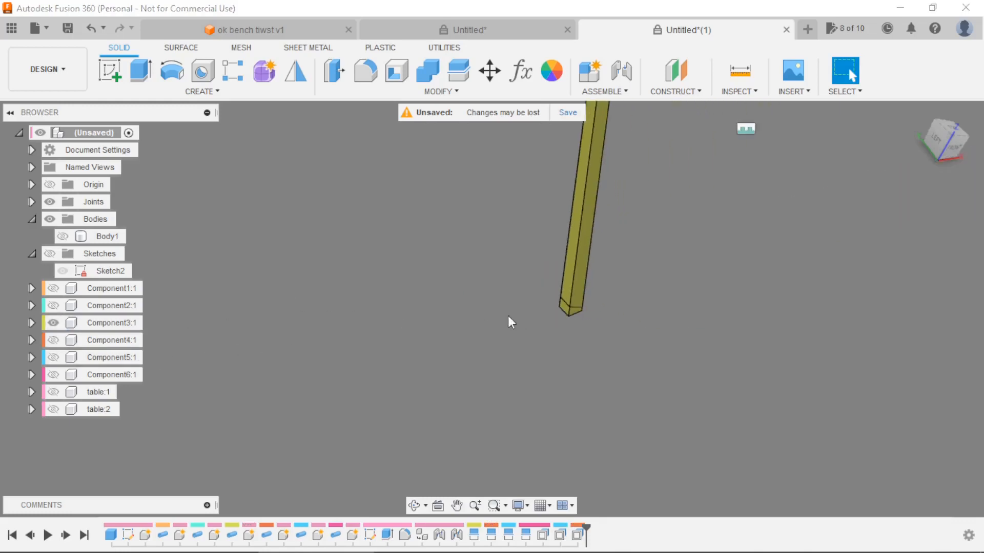
pyautogui.keyDown('shift'); pyautogui.moveTo(680, 337); pyautogui.dragTo(677, 248, button='middle'); pyautogui.keyUp('shift')
pyautogui.scroll(5, 640, 226)
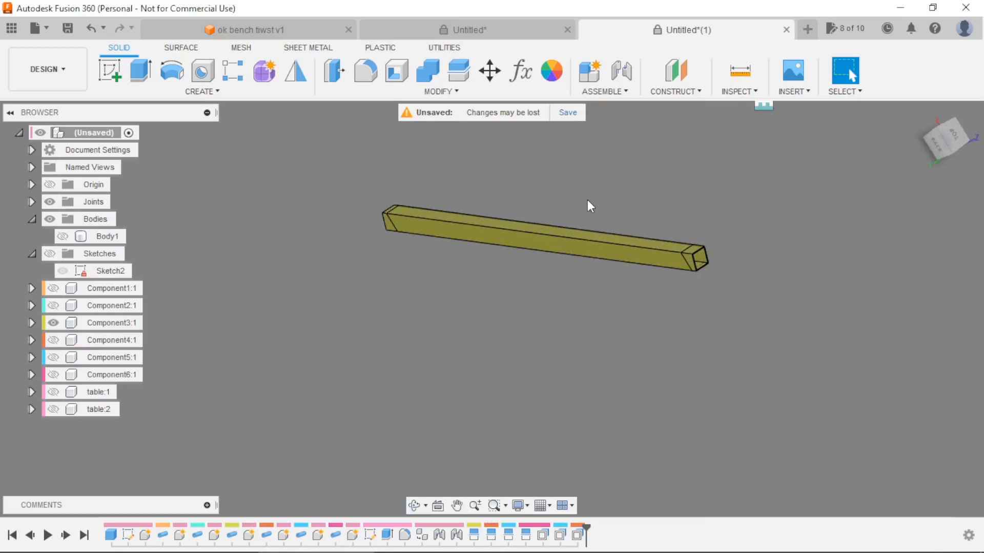
# Press Pull one split-off face at each end of the Component3 leg inward to trim both ends to the split lines.
pyautogui.click(334, 70)
pyautogui.click(250, 241)
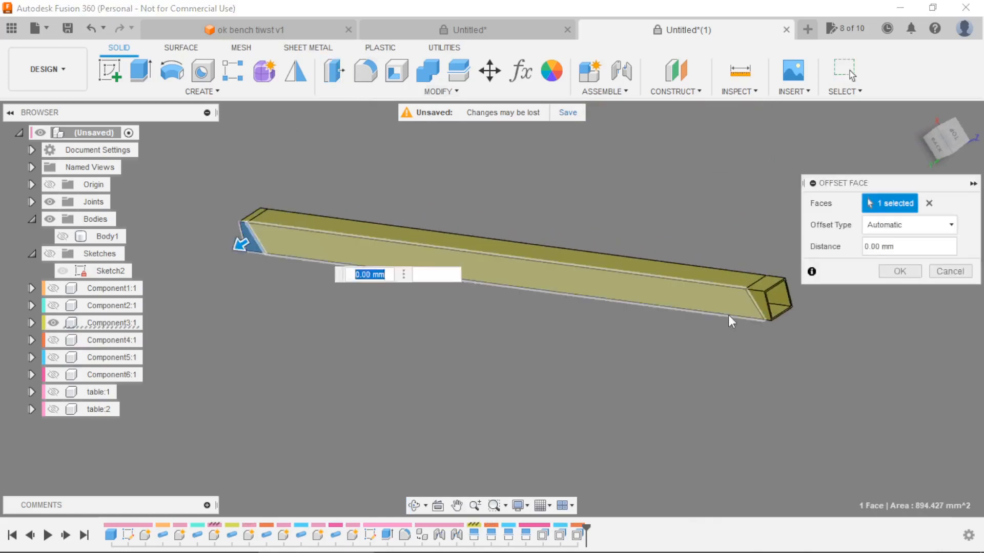
pyautogui.click(759, 307)
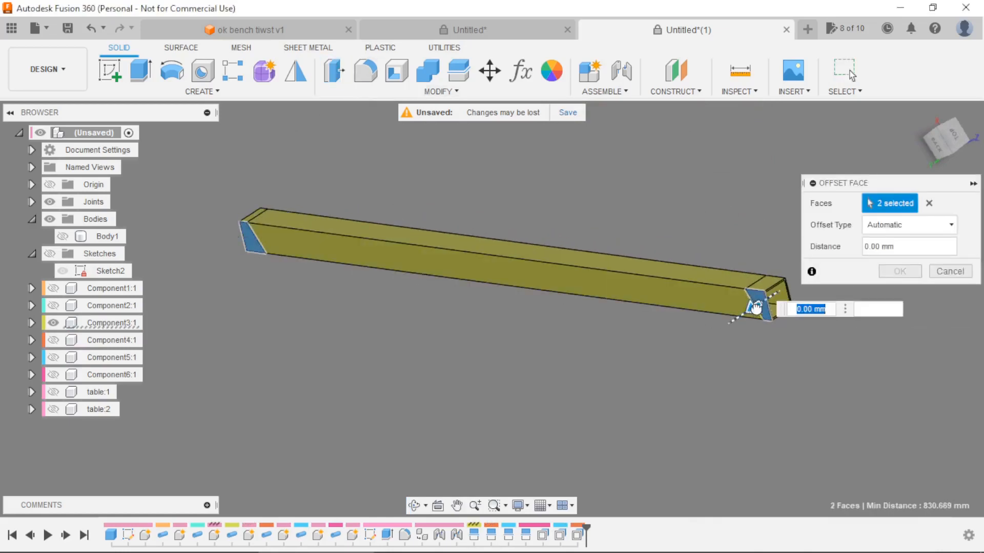
pyautogui.moveTo(756, 308); pyautogui.dragTo(812, 288)
pyautogui.click(897, 273)
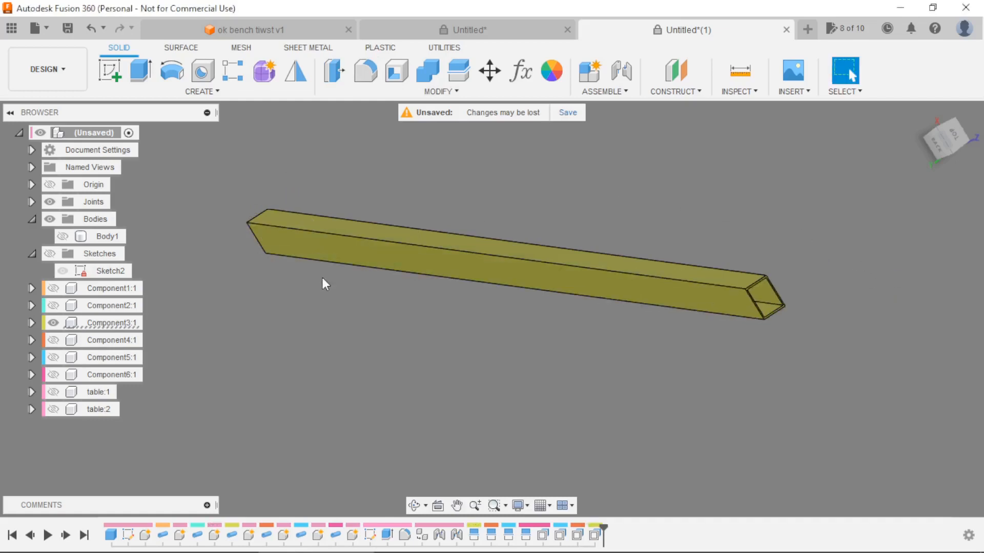
# Show both frames, the Component4, Component5 and Component6 legs, and both table tops again so the whole table is displayed.
pyautogui.click(52, 306)
pyautogui.click(53, 289)
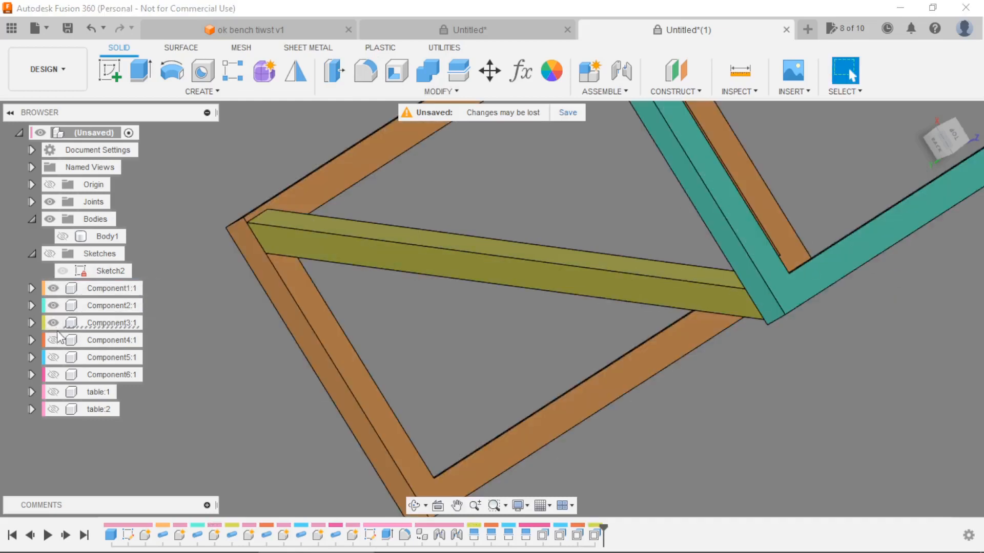
pyautogui.click(53, 340)
pyautogui.click(53, 357)
pyautogui.click(53, 375)
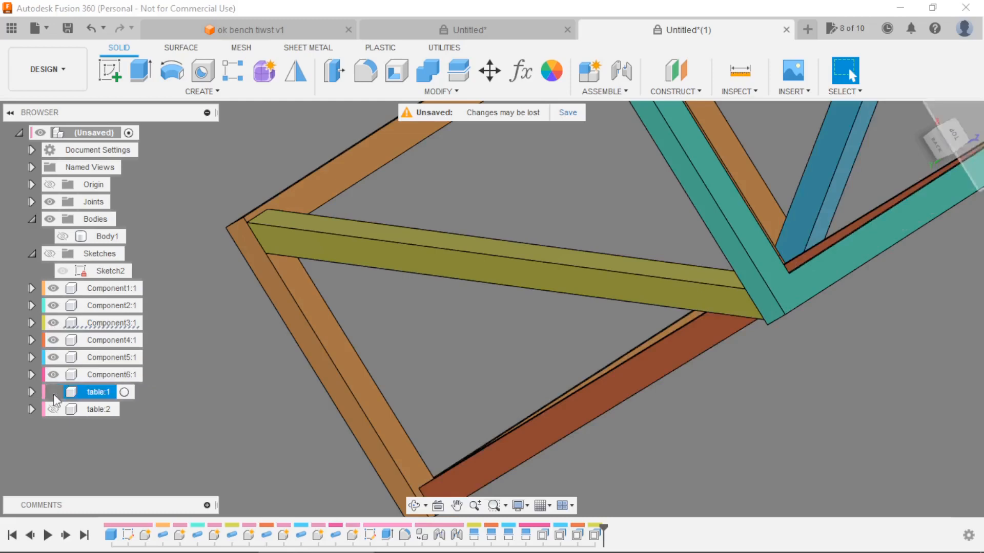
pyautogui.click(53, 393)
pyautogui.click(54, 410)
pyautogui.scroll(-2, 360, 342)
pyautogui.keyDown('shift'); pyautogui.moveTo(360, 342); pyautogui.dragTo(590, 374, button='middle'); pyautogui.keyUp('shift')
pyautogui.keyDown('shift'); pyautogui.moveTo(411, 239); pyautogui.dragTo(387, 320, button='middle'); pyautogui.keyUp('shift')
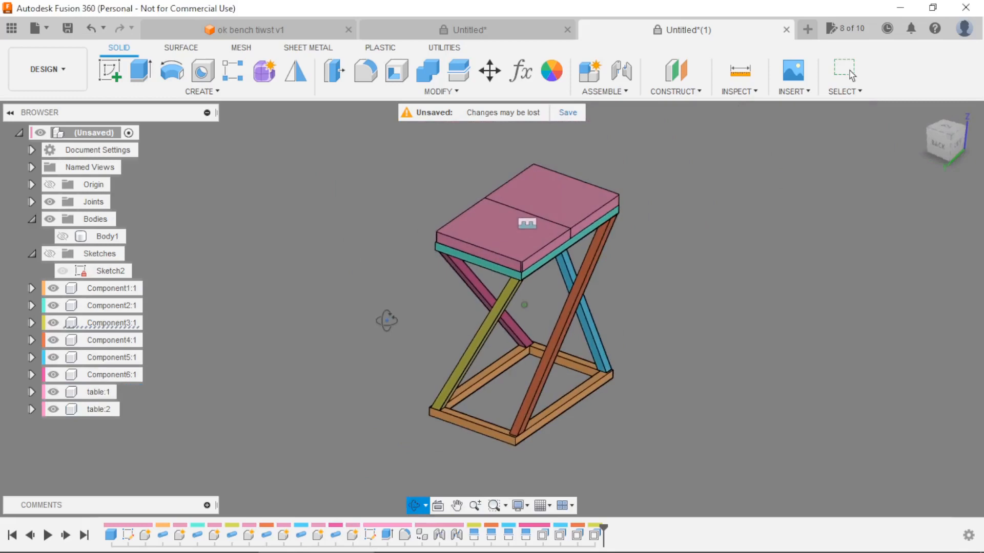
# Ground the bottom frame, Component1.
pyautogui.rightClick(93, 289)
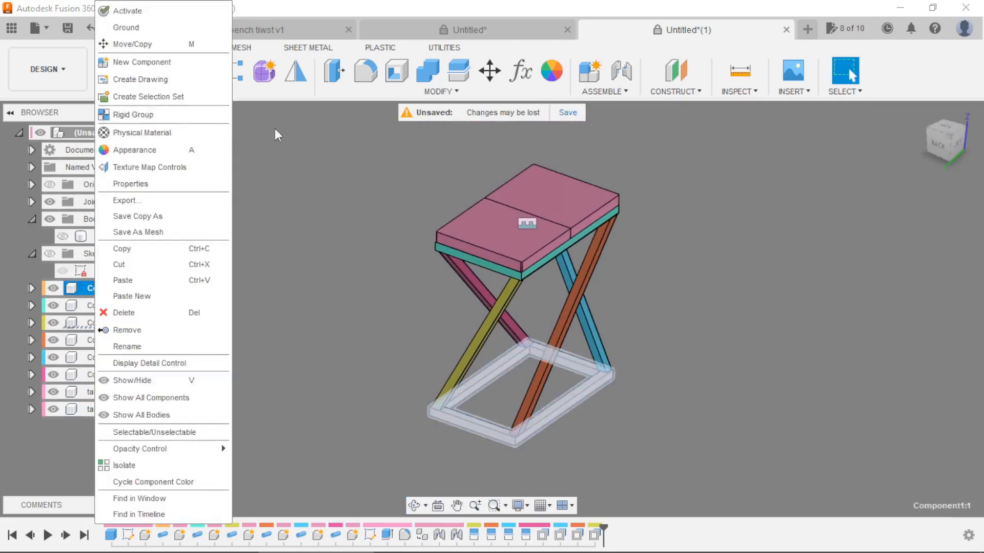
pyautogui.click(336, 160)
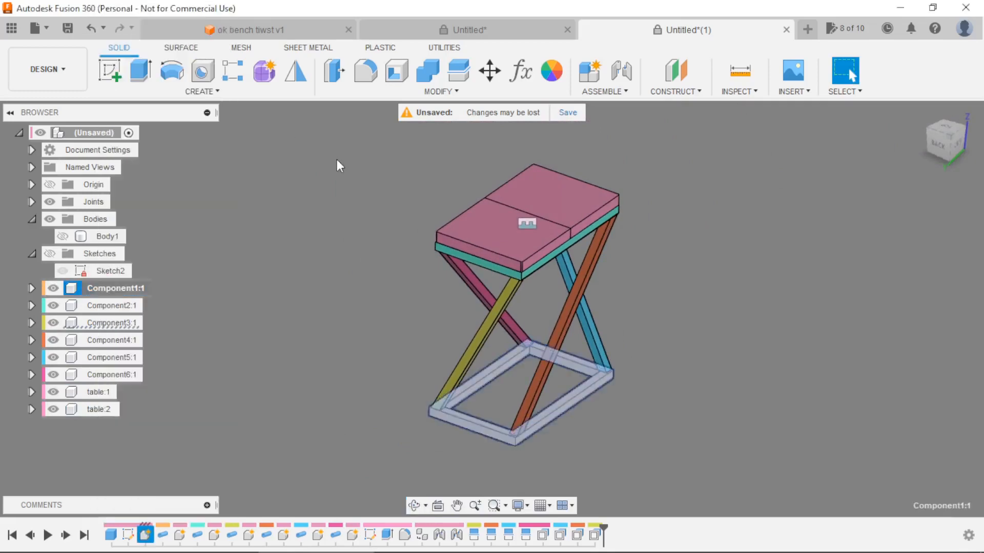
pyautogui.rightClick(100, 290)
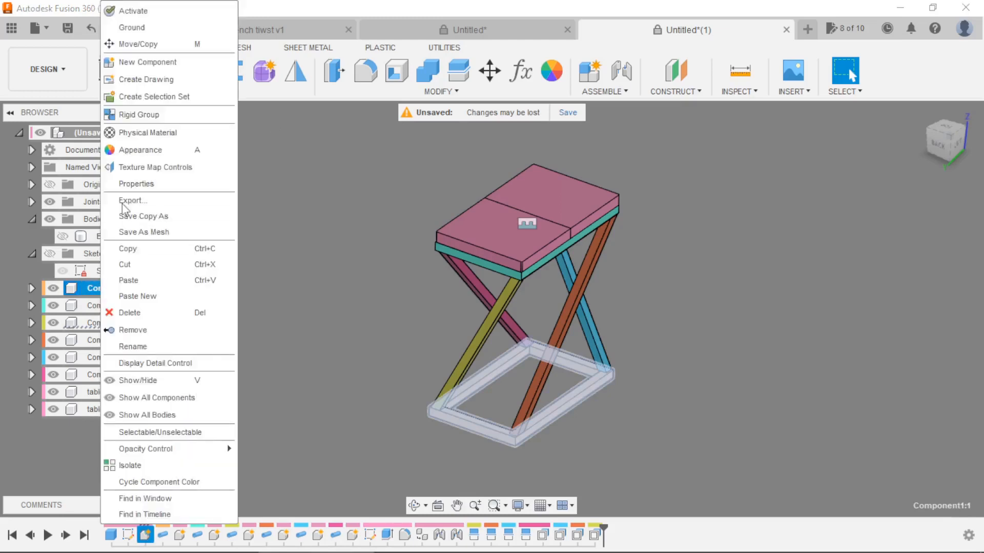
pyautogui.click(139, 30)
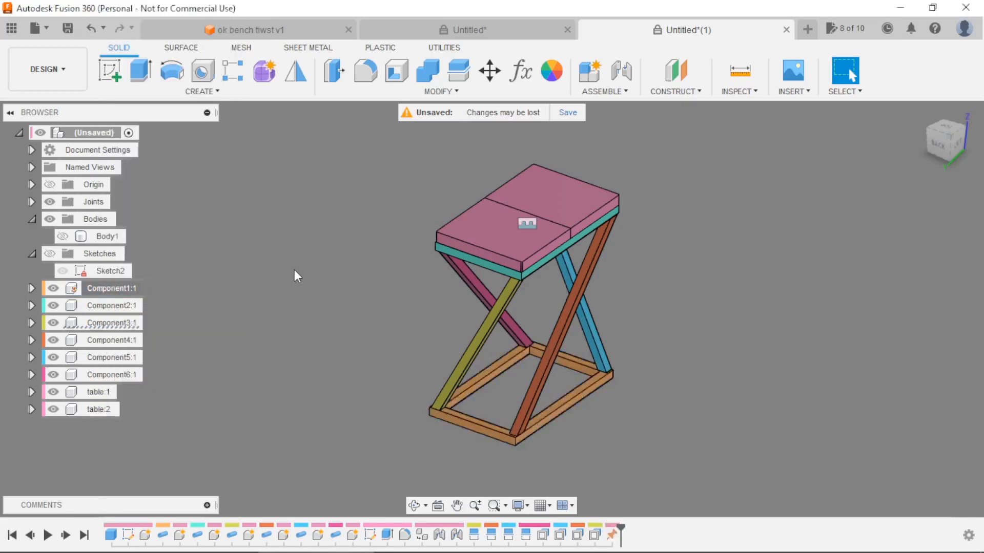
# Open the parameters list, then move and narrow its window and columns so the values fit beside the table model.
pyautogui.click(521, 70)
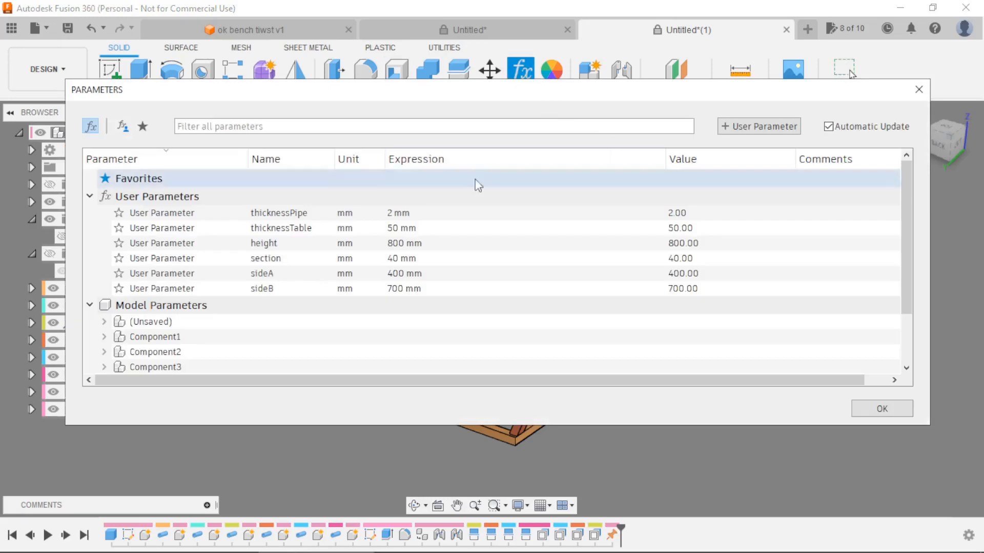
pyautogui.moveTo(158, 58); pyautogui.dragTo(116, 29)
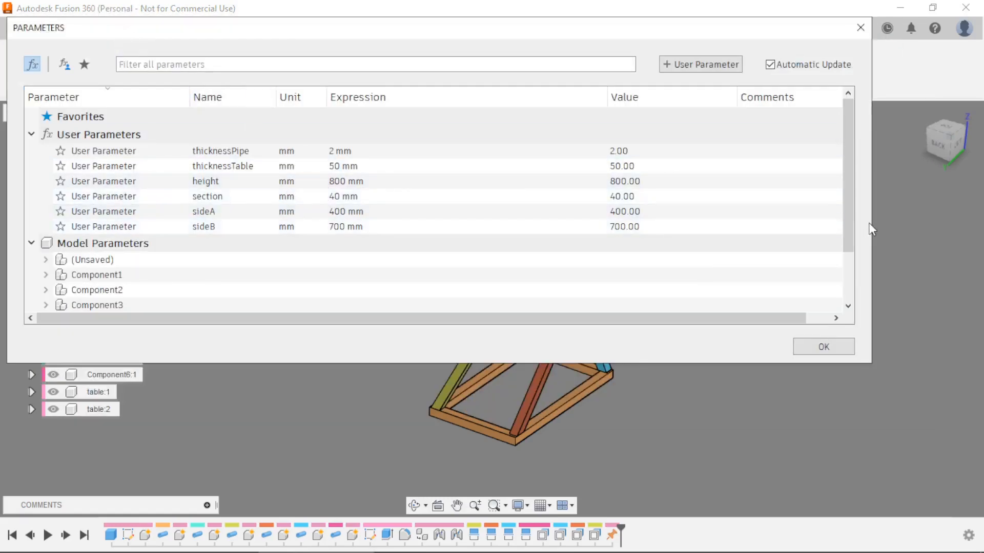
pyautogui.moveTo(871, 223); pyautogui.dragTo(511, 225)
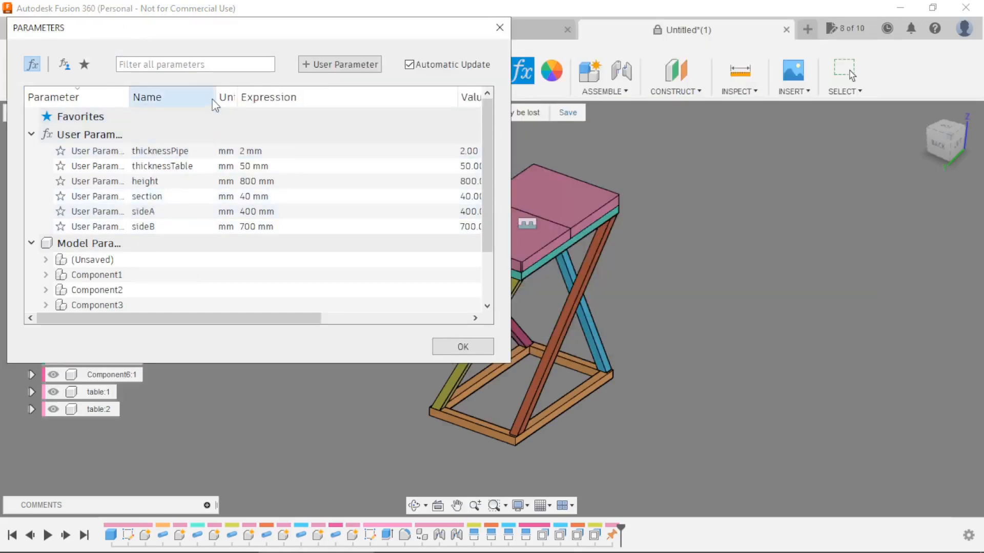
pyautogui.moveTo(214, 98)
pyautogui.mouseDown()
pyautogui.moveTo(249, 98)
pyautogui.moveTo(218, 98)
pyautogui.mouseUp()
pyautogui.moveTo(460, 96); pyautogui.dragTo(315, 97)
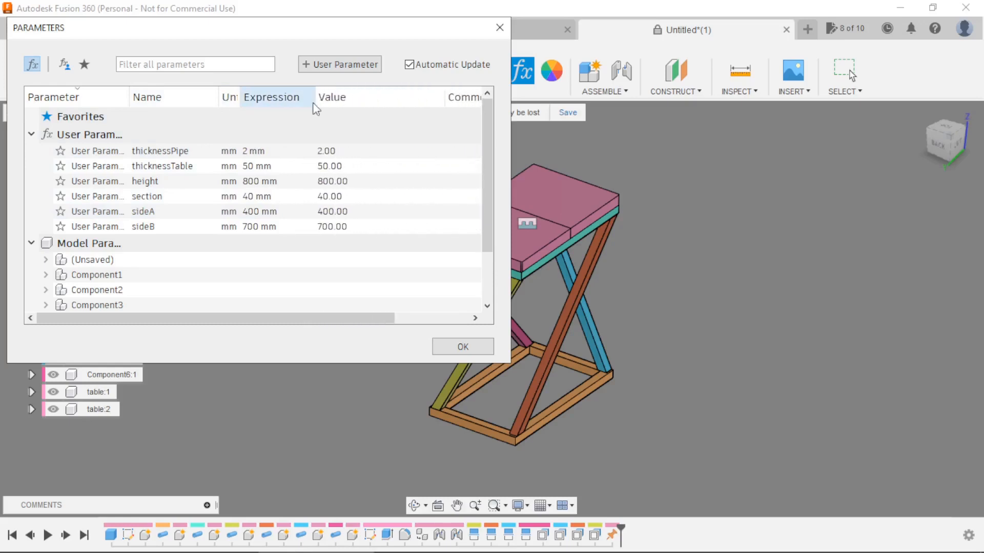
# Set the user parameters thicknessTable to 40 mm, height to 1000 mm and section to 30 mm.
pyautogui.doubleClick(256, 165)
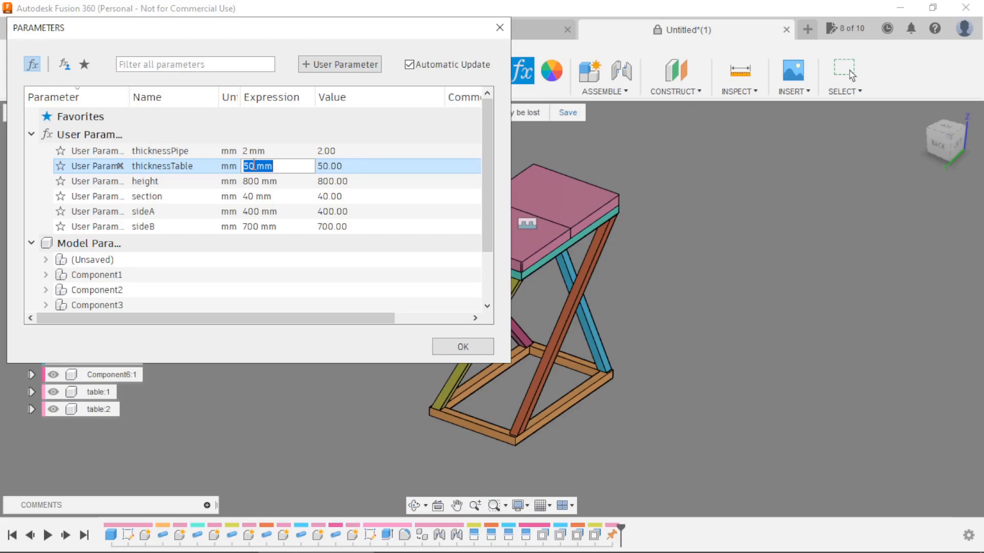
pyautogui.press('Return')
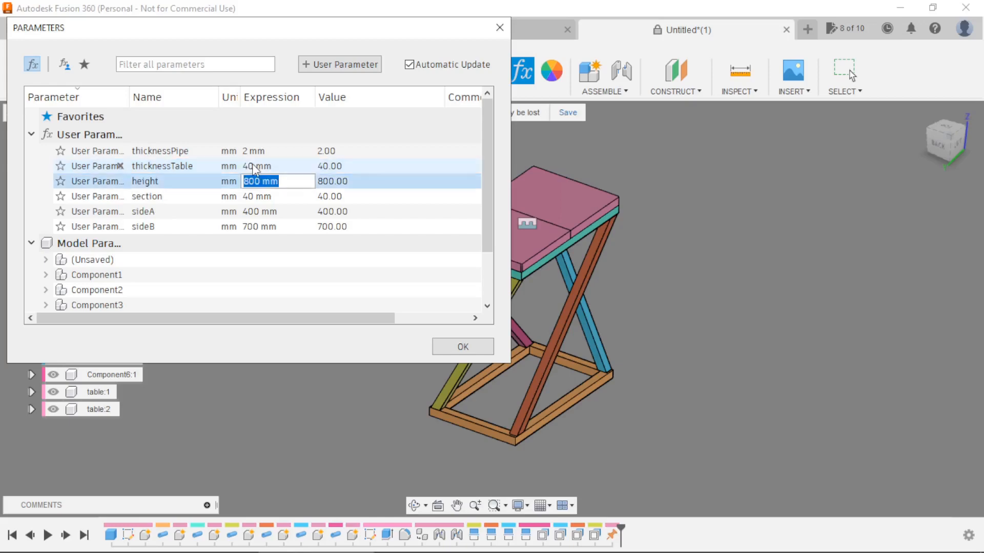
pyautogui.write('1000')
pyautogui.press('Return')
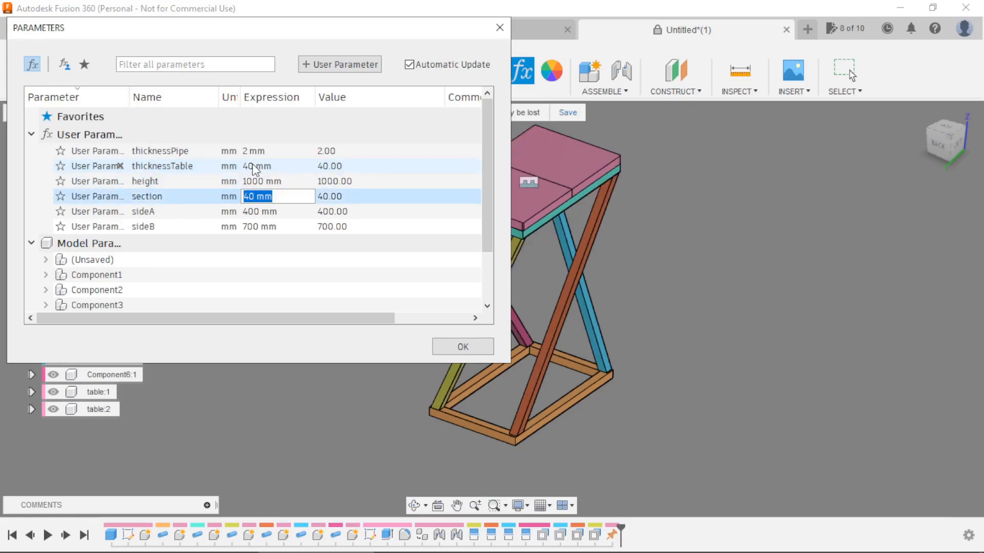
pyautogui.write('30')
pyautogui.press('Return')
# Set the user parameters sideA to 600 mm and sideB to 500 mm, and accept the parameter changes.
pyautogui.write('600')
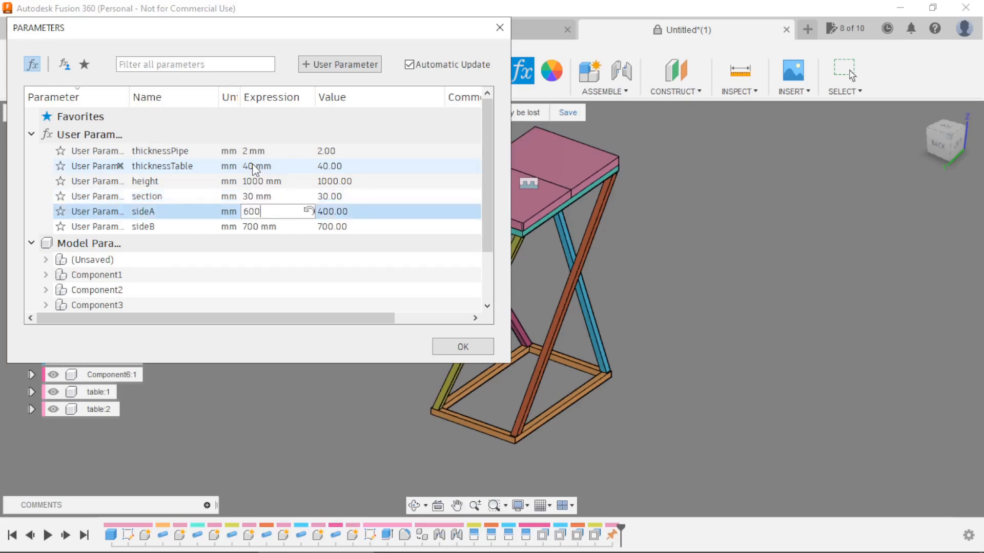
pyautogui.press('Return')
pyautogui.write('500')
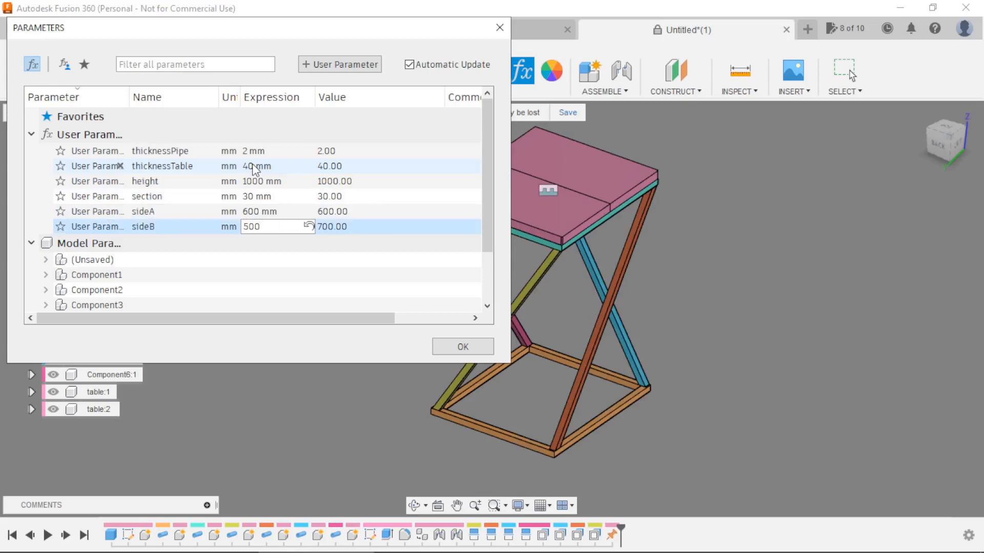
pyautogui.press('Return')
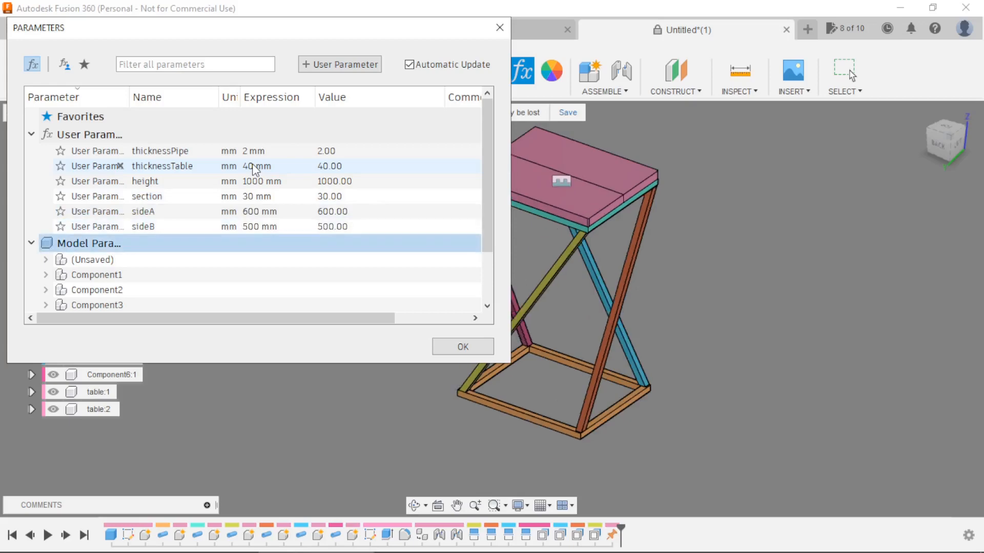
pyautogui.click(453, 346)
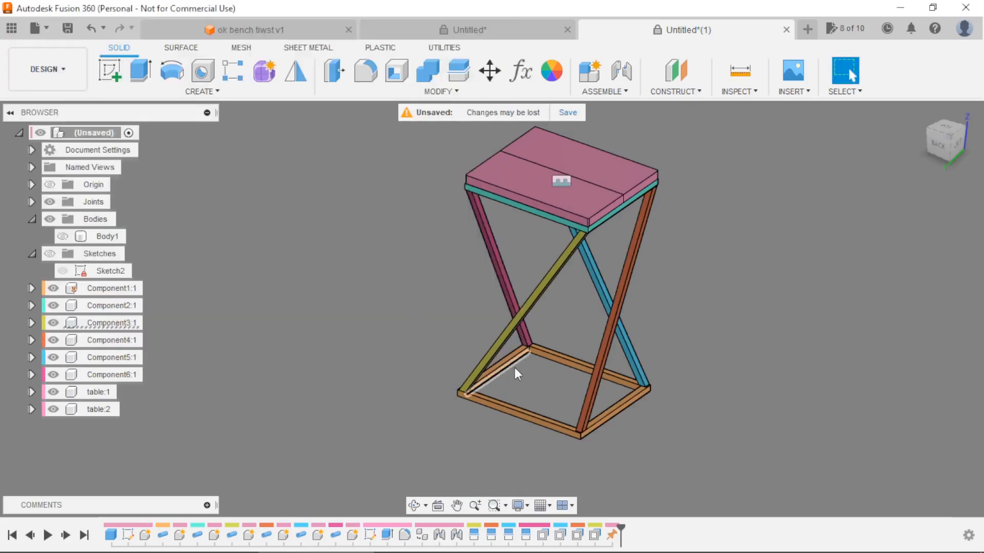
# Examine the resized table from several sides, checking how the diagonal legs meet the top and bottom frames.
pyautogui.moveTo(514, 367)
pyautogui.keyDown('shift'); pyautogui.mouseDown(button='middle')
pyautogui.moveTo(718, 371)
pyautogui.moveTo(687, 334)
pyautogui.moveTo(598, 336)
pyautogui.moveTo(584, 358)
pyautogui.moveTo(755, 358)
pyautogui.moveTo(735, 315)
pyautogui.moveTo(665, 329)
pyautogui.moveTo(672, 356)
pyautogui.moveTo(674, 286)
pyautogui.moveTo(678, 358)
pyautogui.mouseUp(button='middle'); pyautogui.keyUp('shift')
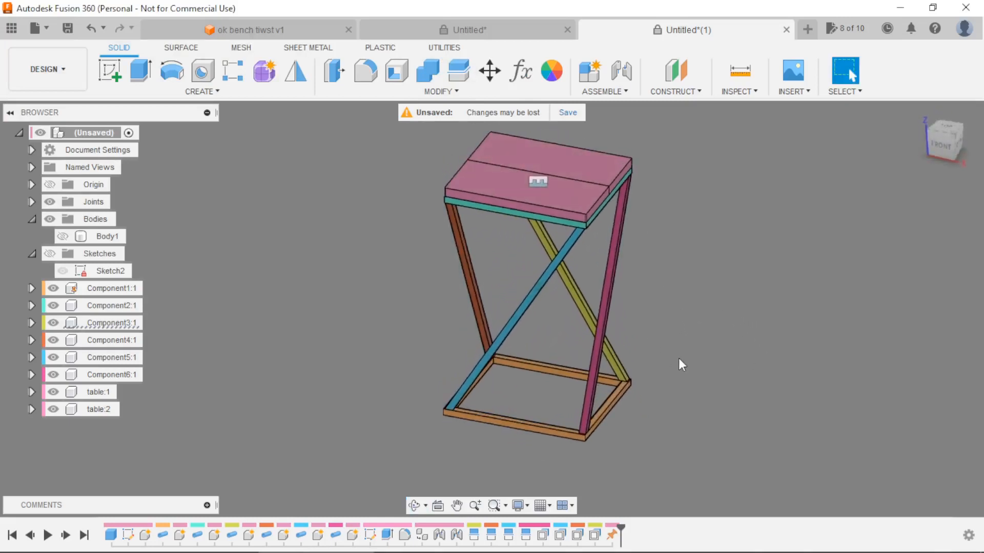
pyautogui.scroll(-2, 678, 359)
pyautogui.scroll(2, 686, 257)
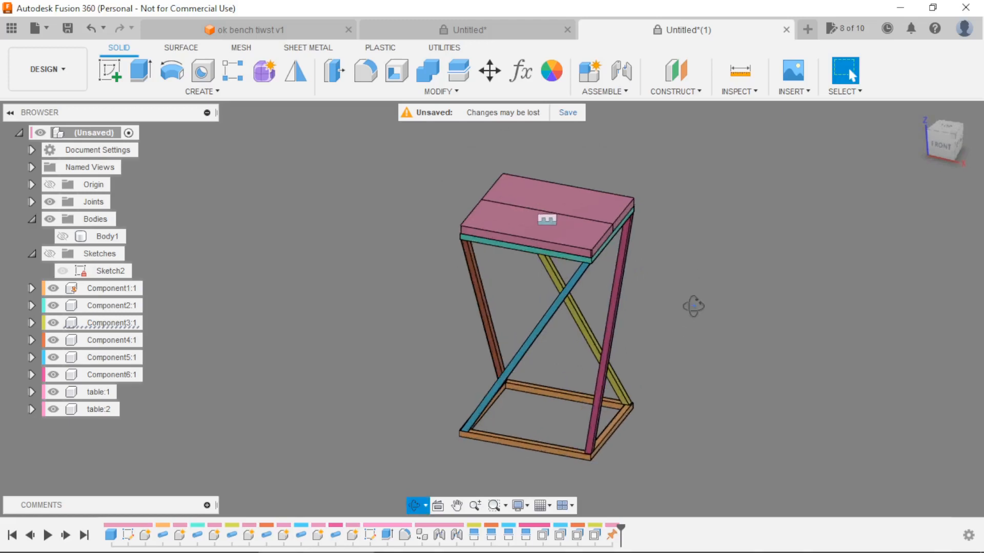
pyautogui.scroll(1, 692, 290)
pyautogui.scroll(1, 692, 302)
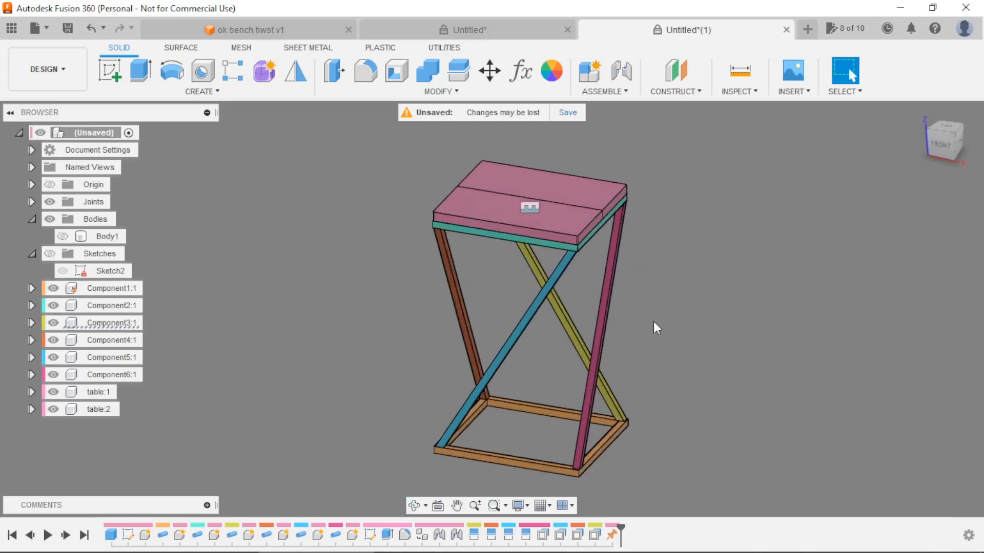
pyautogui.keyDown('shift'); pyautogui.moveTo(571, 333); pyautogui.dragTo(497, 345, button='middle'); pyautogui.keyUp('shift')
pyautogui.scroll(-1, 497, 345)
pyautogui.scroll(2, 530, 354)
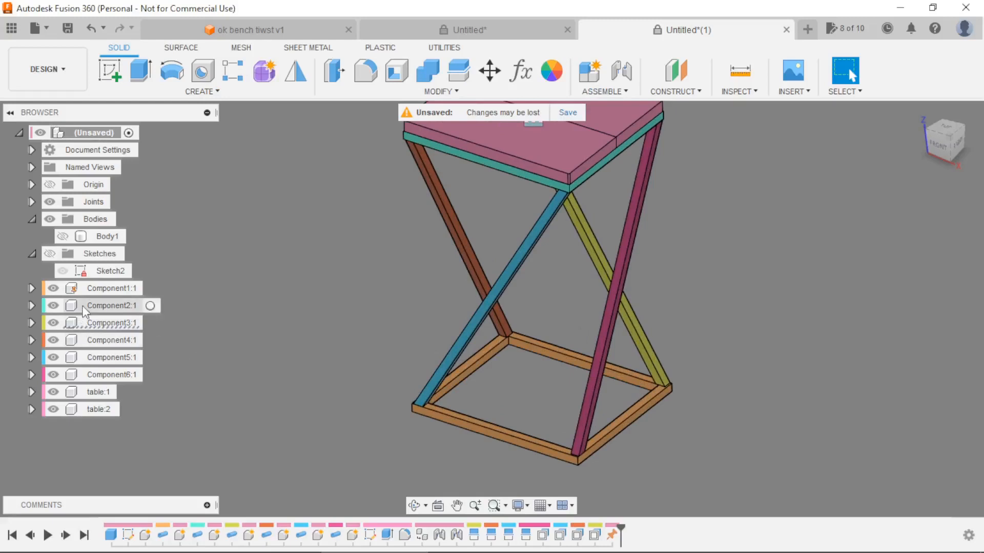
# Activate the bottom frame component, Component1, and select two of its outer vertical corner edges for a constant-radius fillet.
pyautogui.click(150, 288)
pyautogui.click(149, 288)
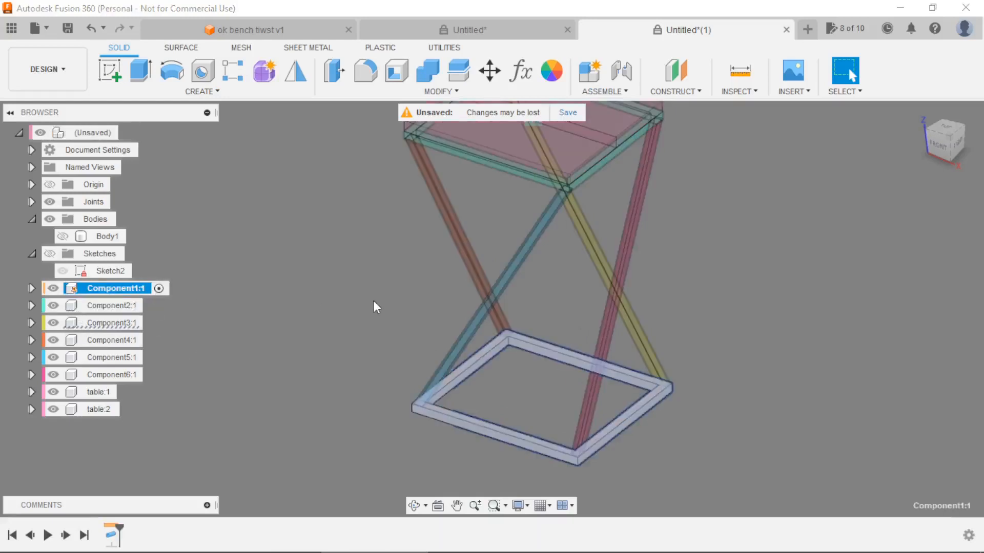
pyautogui.scroll(-1, 357, 306)
pyautogui.scroll(2, 486, 398)
pyautogui.scroll(2, 450, 347)
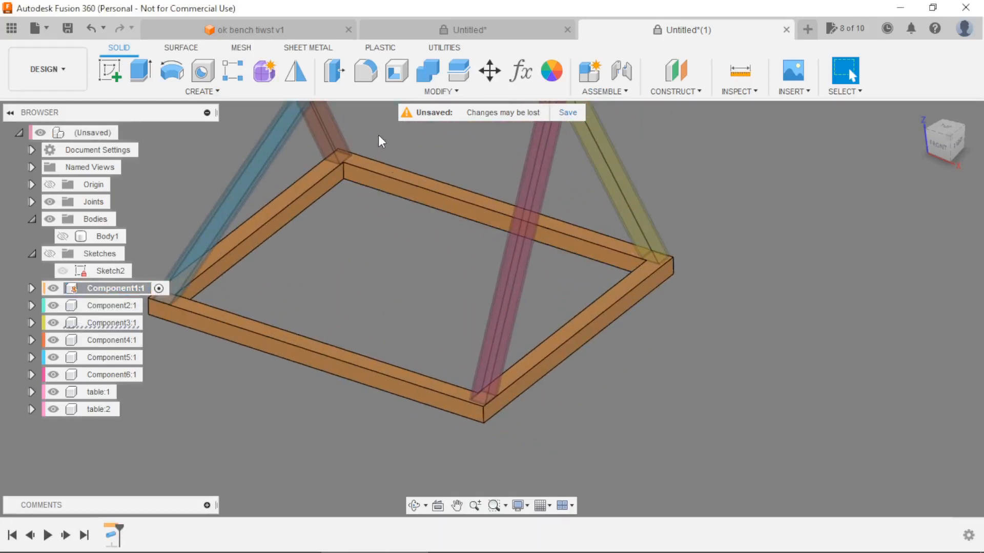
pyautogui.click(365, 70)
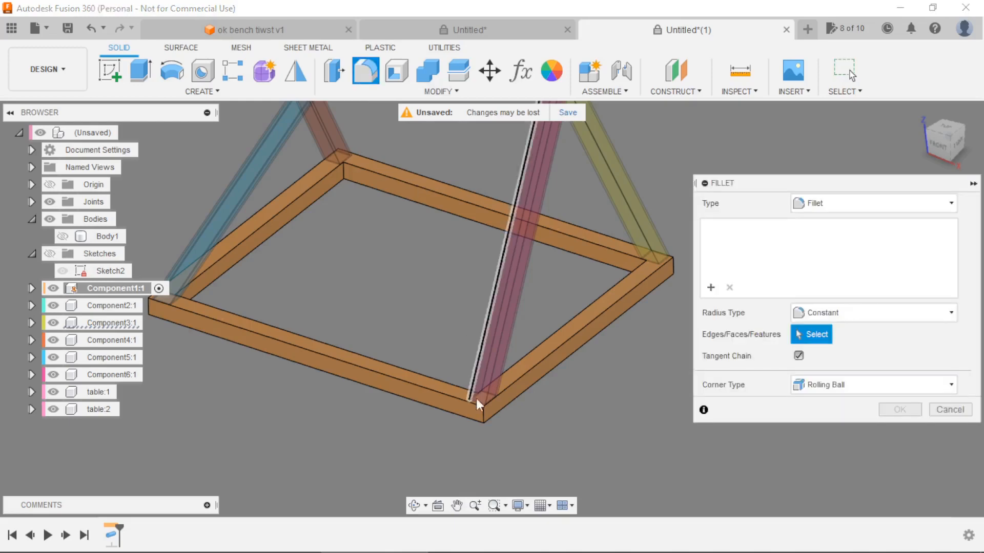
pyautogui.click(484, 416)
pyautogui.scroll(5, 673, 245)
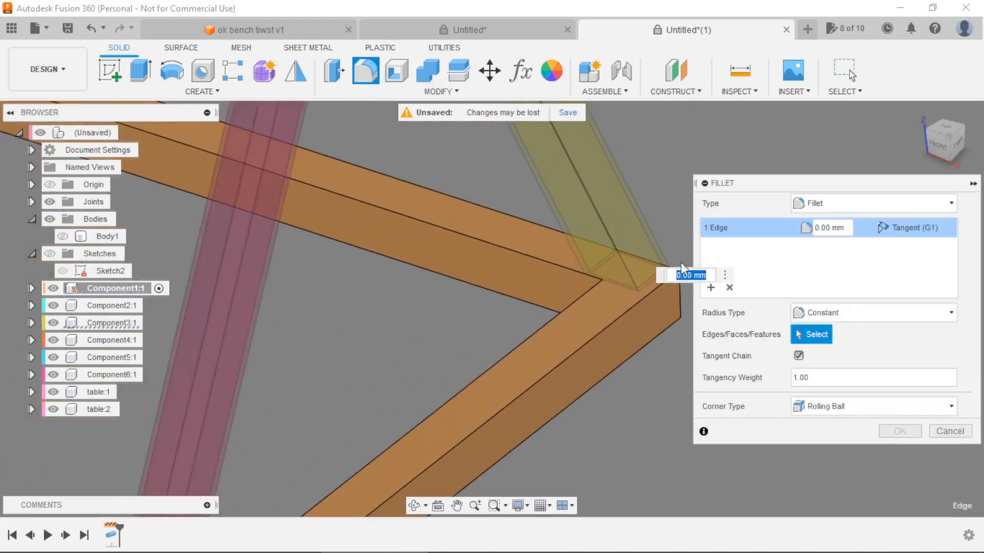
pyautogui.click(681, 306)
pyautogui.scroll(-5, 681, 305)
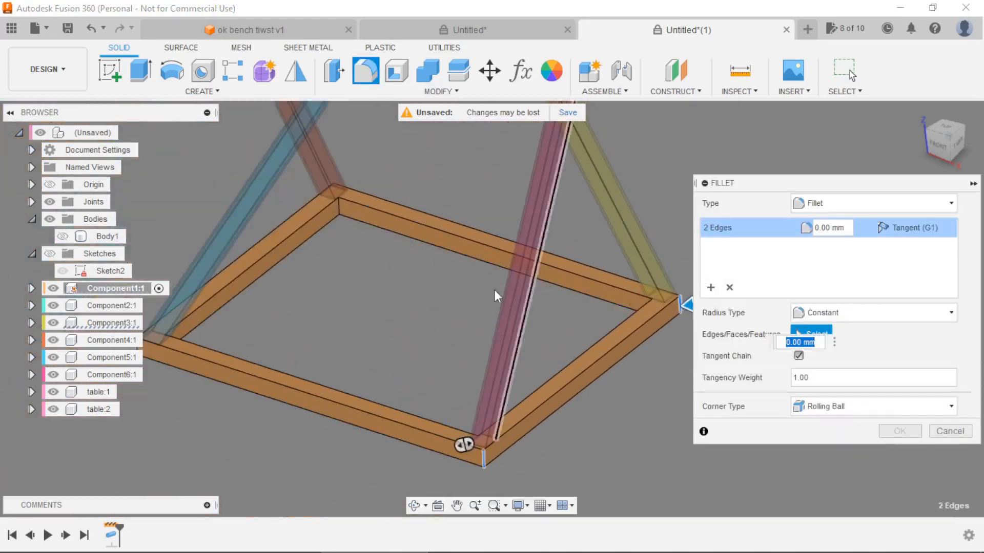
# Add the bottom frame's other two outer vertical corner edges to the selection and fillet all four with a 5 mm radius.
pyautogui.scroll(6, 211, 362)
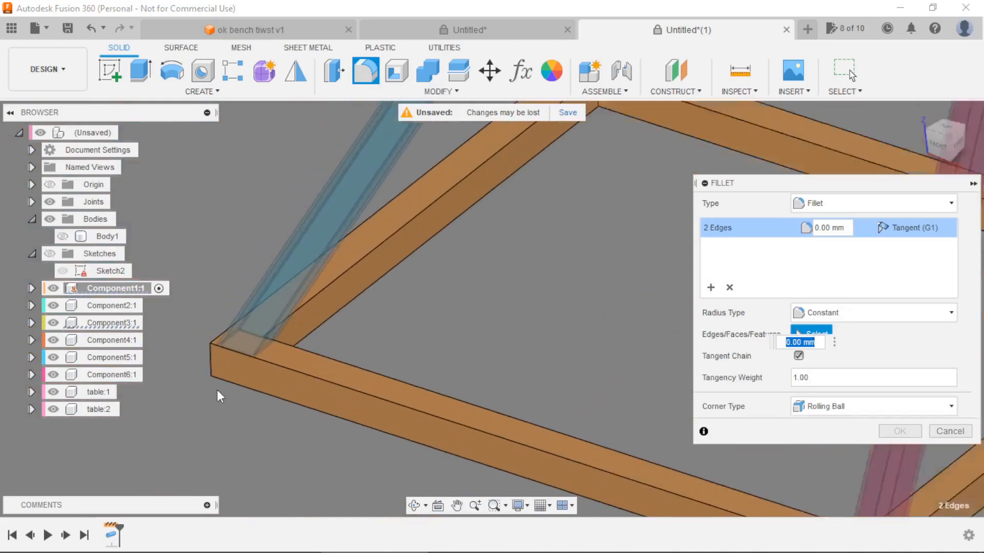
pyautogui.click(211, 362)
pyautogui.scroll(-5, 230, 367)
pyautogui.keyDown('shift'); pyautogui.moveTo(360, 338); pyautogui.dragTo(493, 342, button='middle'); pyautogui.keyUp('shift')
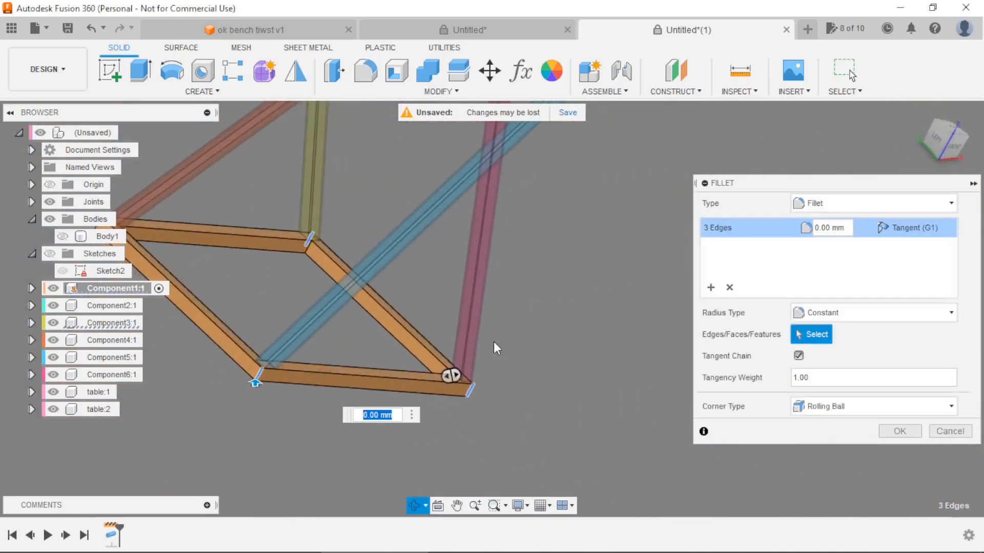
pyautogui.scroll(-5, 494, 348)
pyautogui.scroll(7, 294, 282)
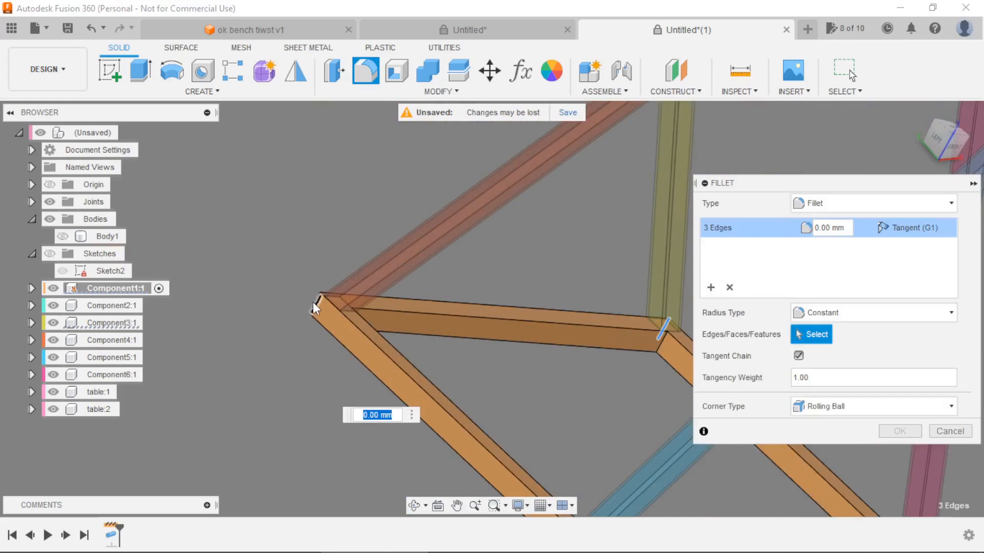
pyautogui.click(312, 303)
pyautogui.scroll(4, 312, 302)
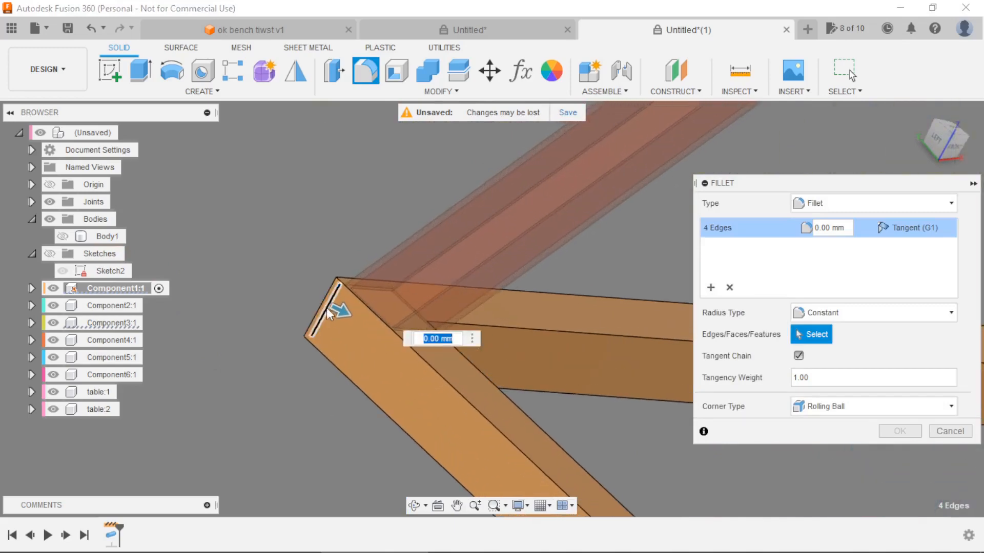
pyautogui.click(321, 308)
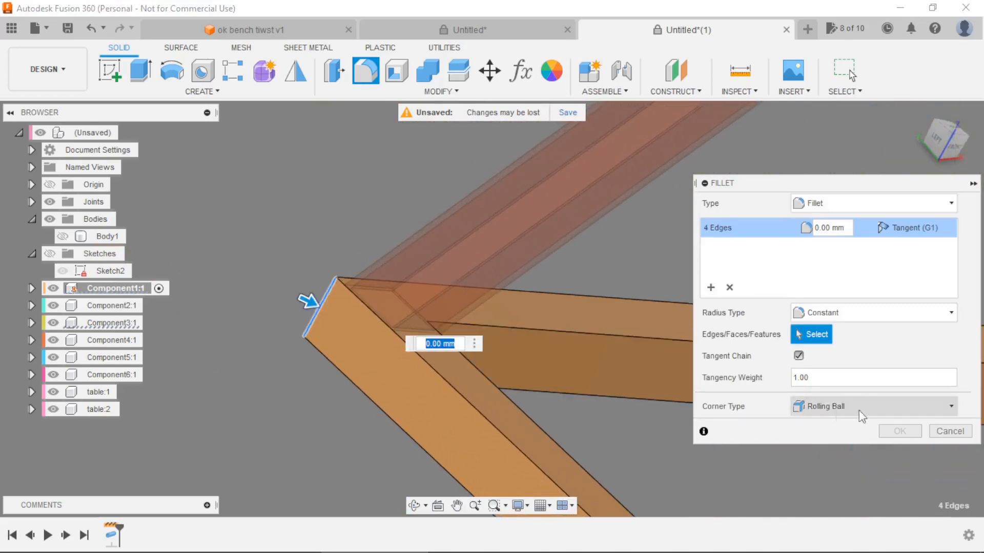
pyautogui.write('5')
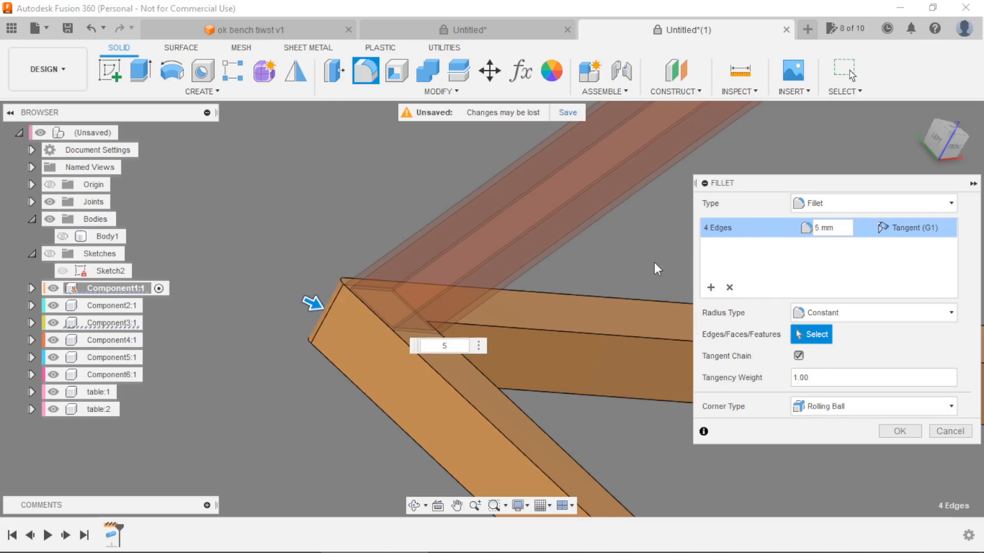
pyautogui.press('Return')
pyautogui.scroll(-6, 327, 289)
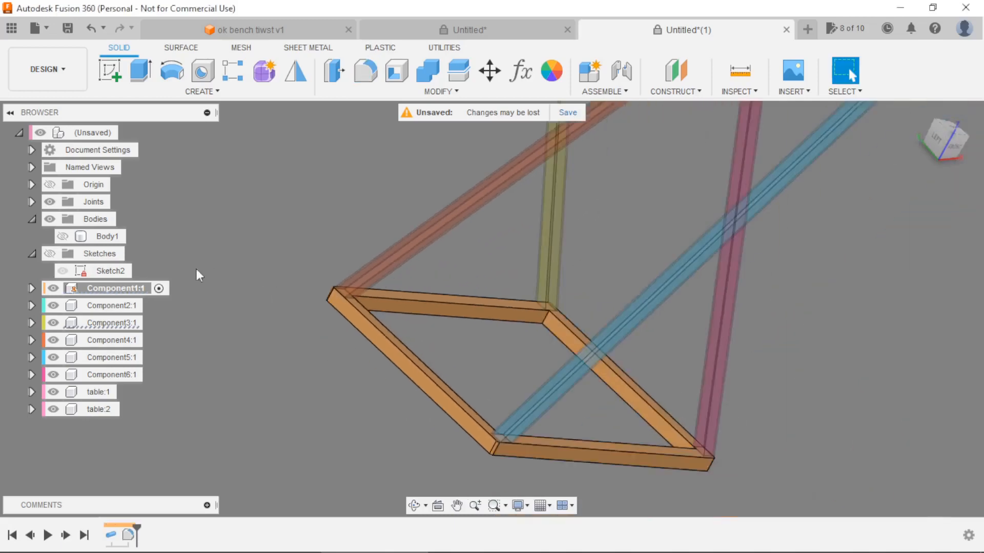
# Activate the top frame component, Component2, and select two of its outer vertical corner edges for a constant-radius fillet.
pyautogui.click(152, 305)
pyautogui.scroll(-4, 400, 347)
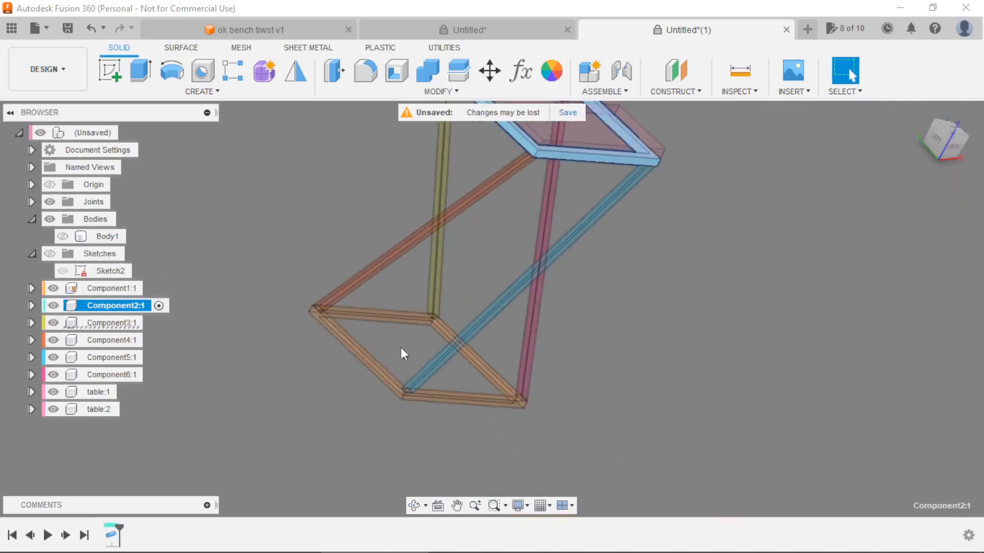
pyautogui.scroll(5, 519, 164)
pyautogui.scroll(3, 567, 232)
pyautogui.scroll(3, 435, 210)
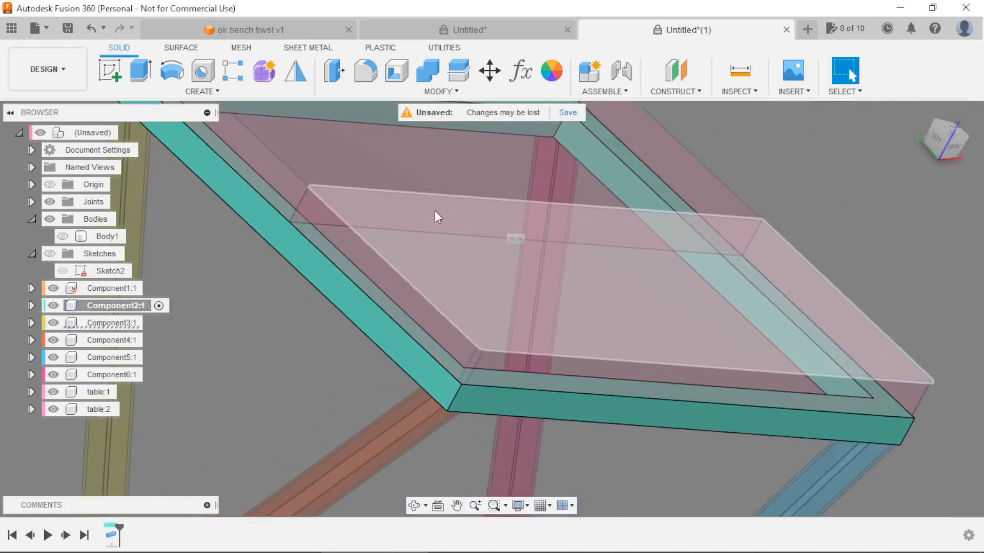
pyautogui.click(369, 74)
pyautogui.click(457, 399)
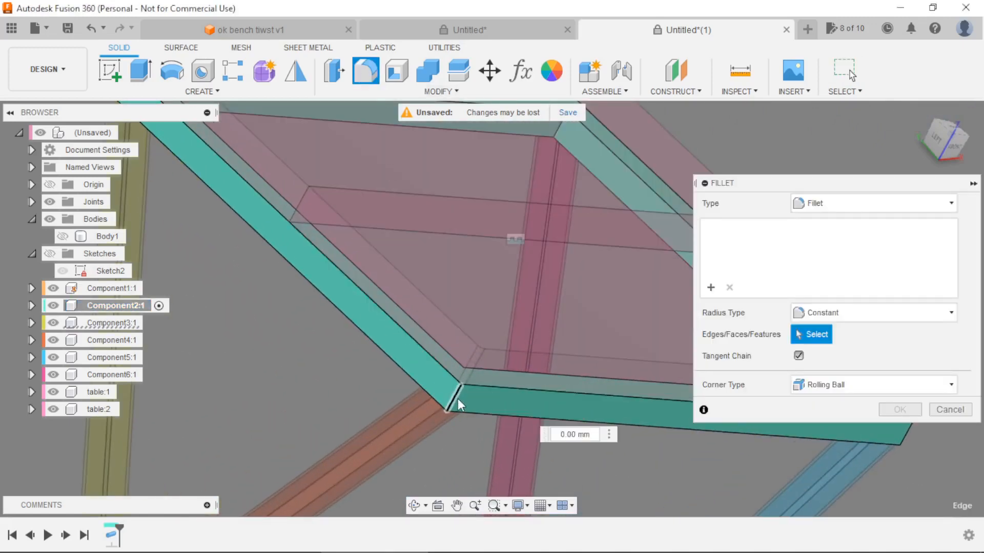
pyautogui.scroll(-4, 438, 373)
pyautogui.scroll(5, 241, 195)
pyautogui.click(253, 206)
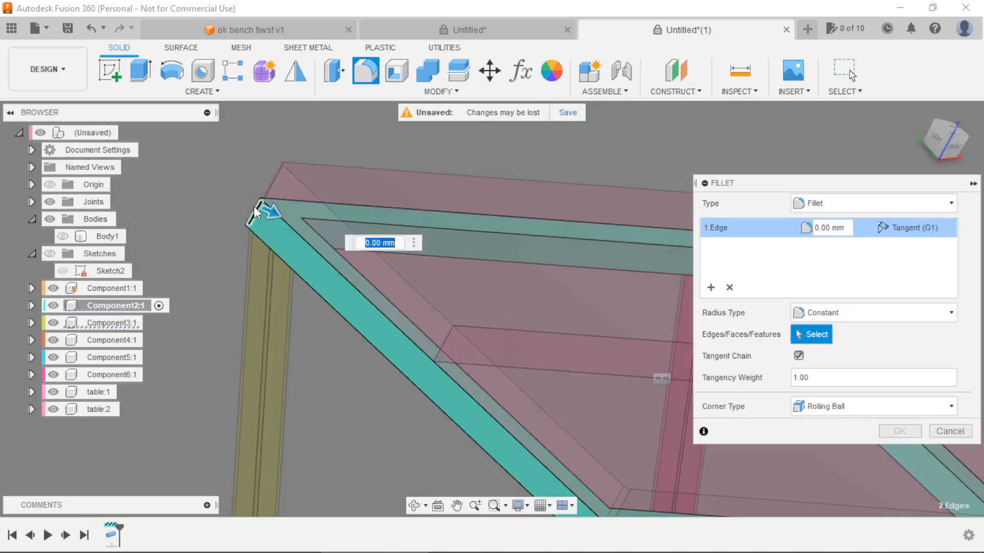
pyautogui.scroll(3, 251, 205)
pyautogui.click(261, 224)
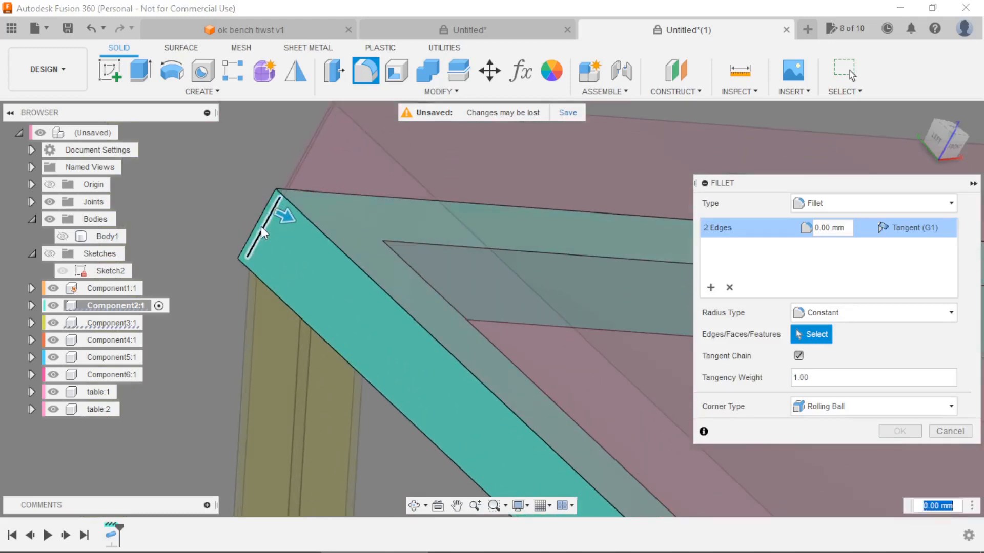
pyautogui.click(258, 223)
pyautogui.scroll(-2, 257, 225)
pyautogui.scroll(-3, 257, 225)
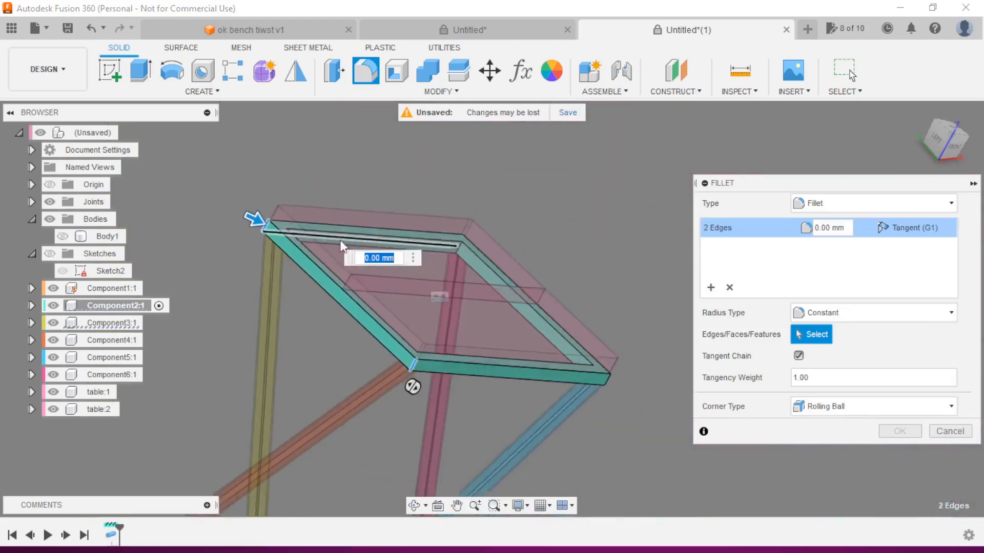
# Add the top frame's remaining two outer vertical corner edges and fillet all four with a 5 mm radius.
pyautogui.scroll(5, 512, 338)
pyautogui.scroll(-5, 490, 333)
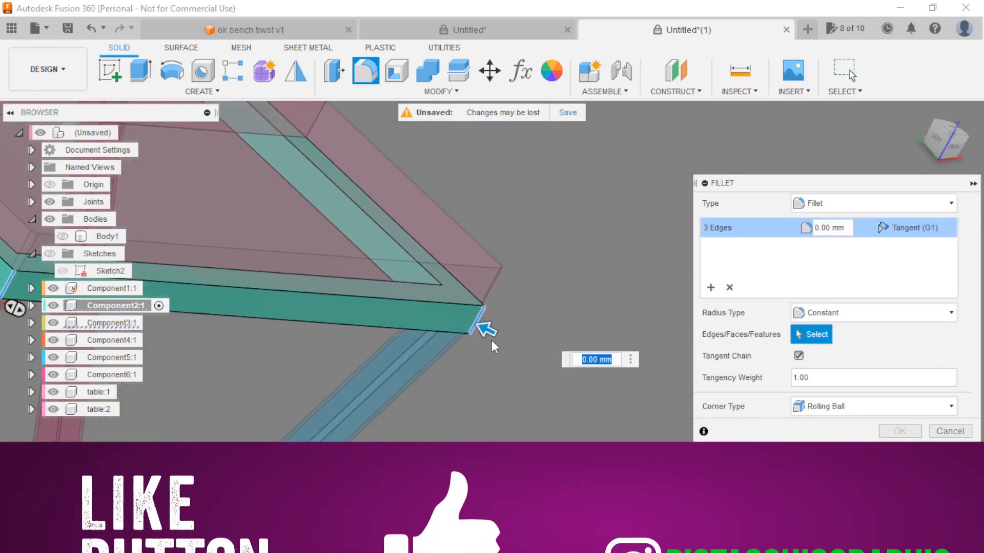
pyautogui.click(481, 336)
pyautogui.scroll(6, 577, 243)
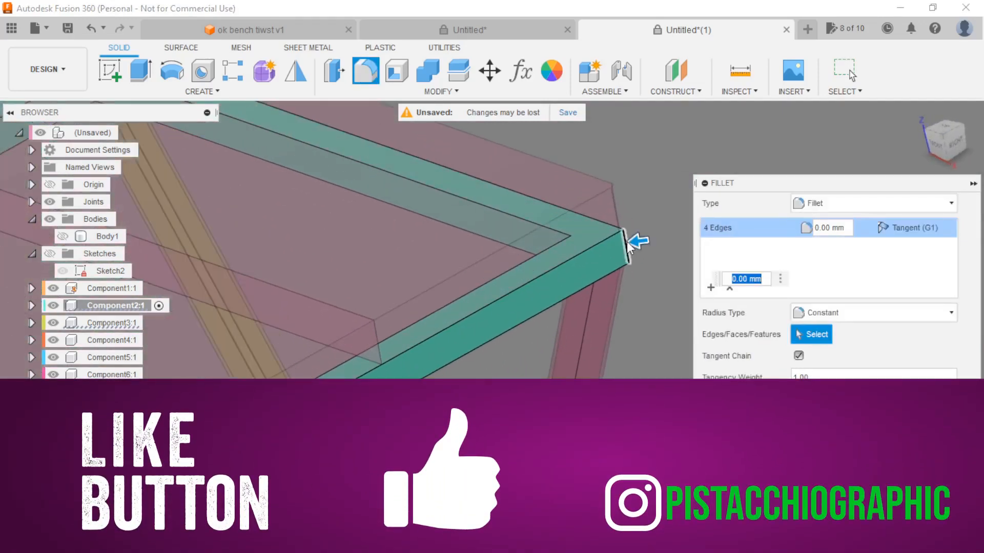
pyautogui.write('5')
pyautogui.press('Return')
pyautogui.scroll(-8, 626, 241)
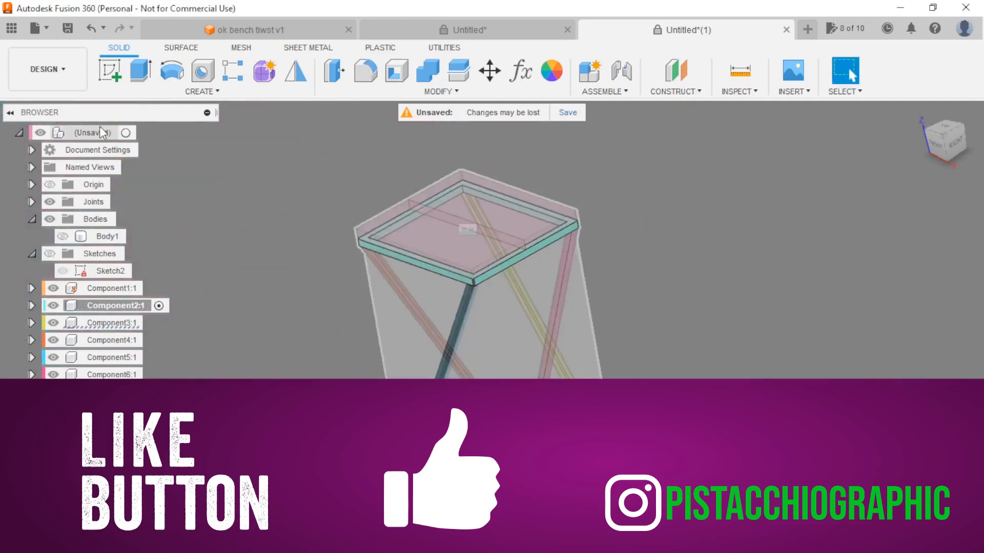
# Reactivate the top-level assembly and view the complete table from another side.
pyautogui.click(128, 132)
pyautogui.scroll(-4, 304, 198)
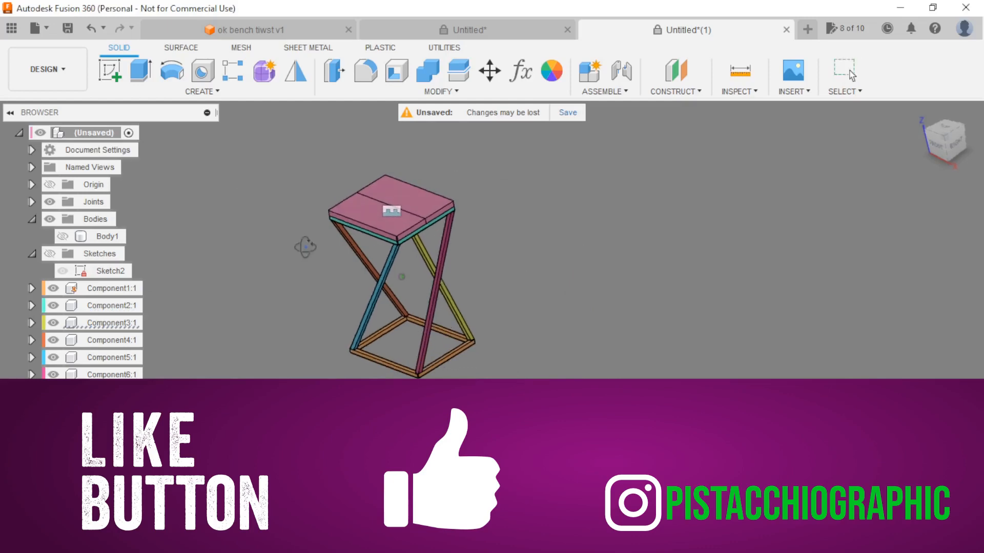
pyautogui.scroll(5, 314, 255)
pyautogui.keyDown('shift'); pyautogui.moveTo(517, 298); pyautogui.dragTo(837, 327, button='middle'); pyautogui.keyUp('shift')
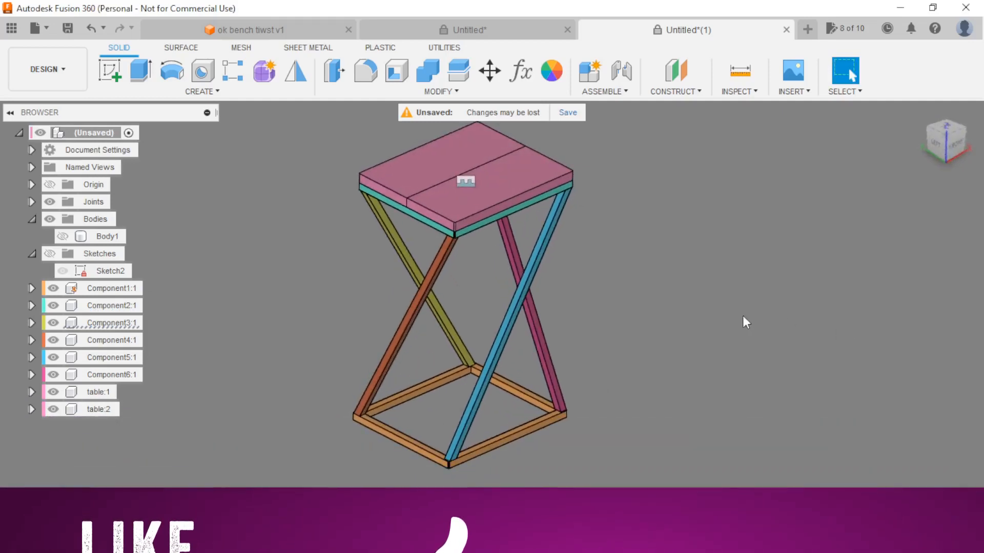